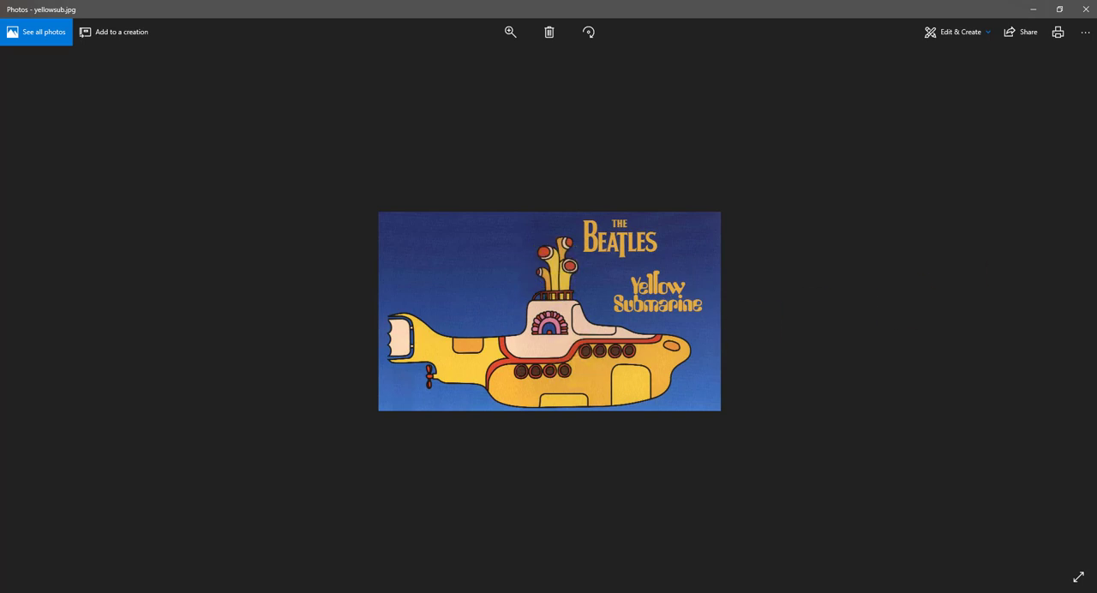
# - Switch to VLC and play the sub0001-0100.avi submarine animation, closing the player and the yellowsub.jpg photo when done
pyautogui.moveTo(1096, 103); pyautogui.dragTo(484, 2)
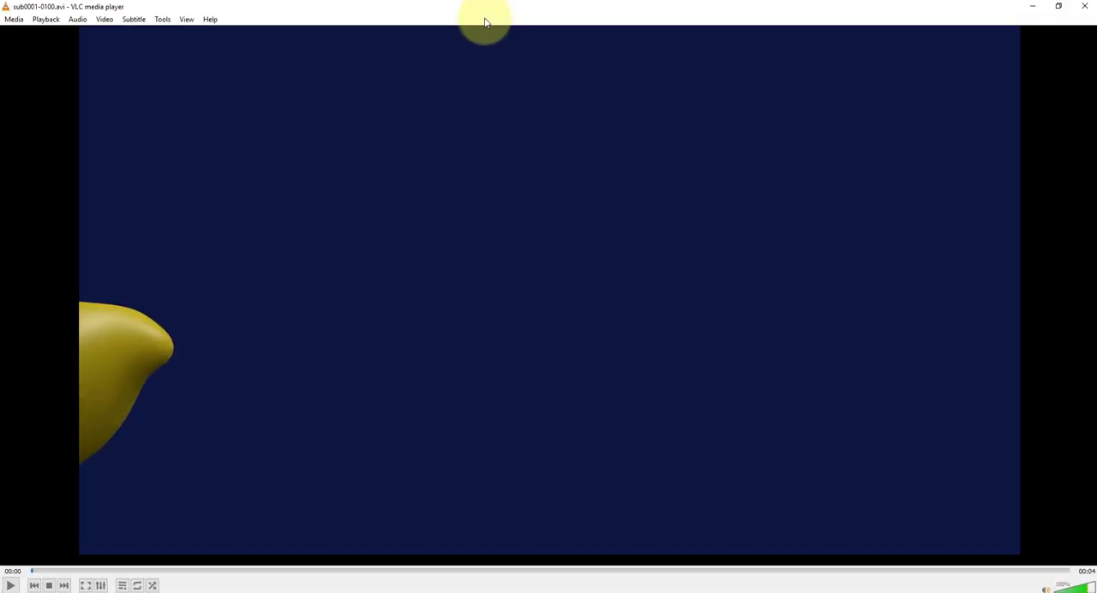
pyautogui.click(11, 586)
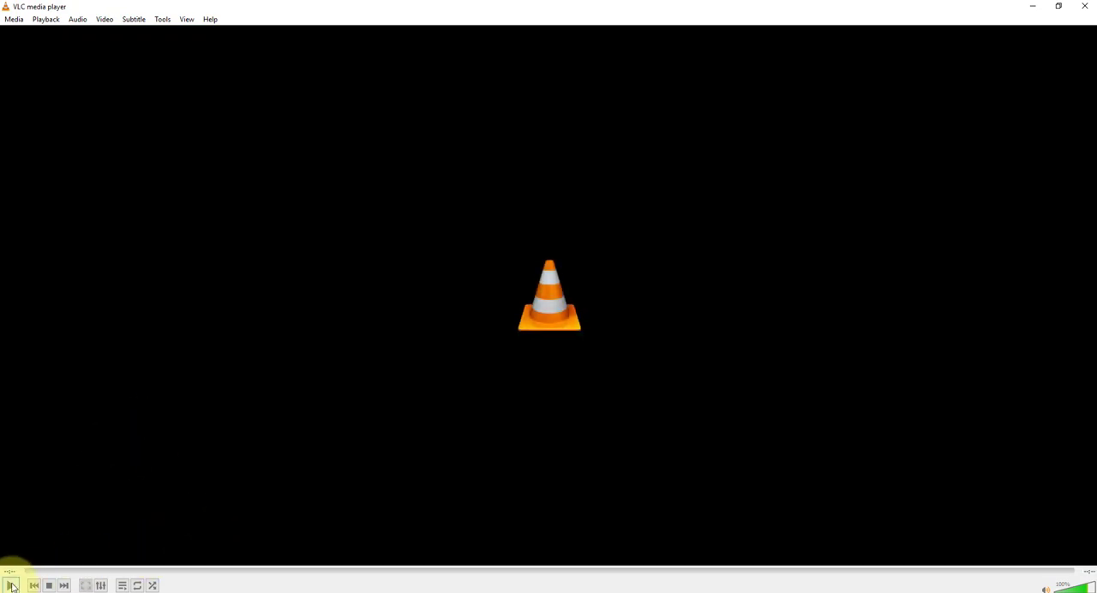
pyautogui.click(10, 585)
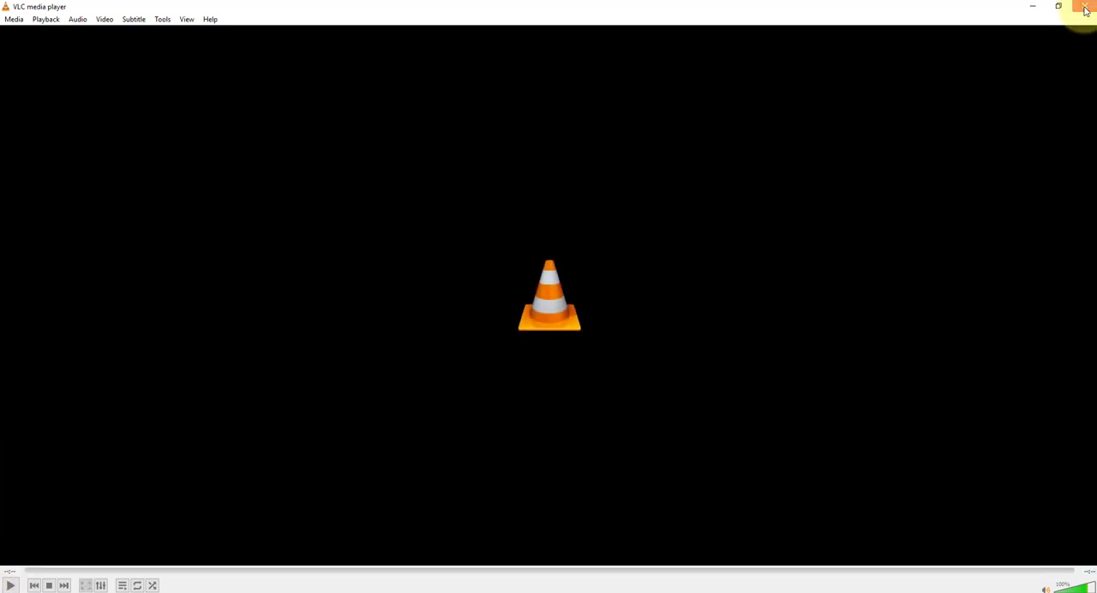
pyautogui.click(1086, 8)
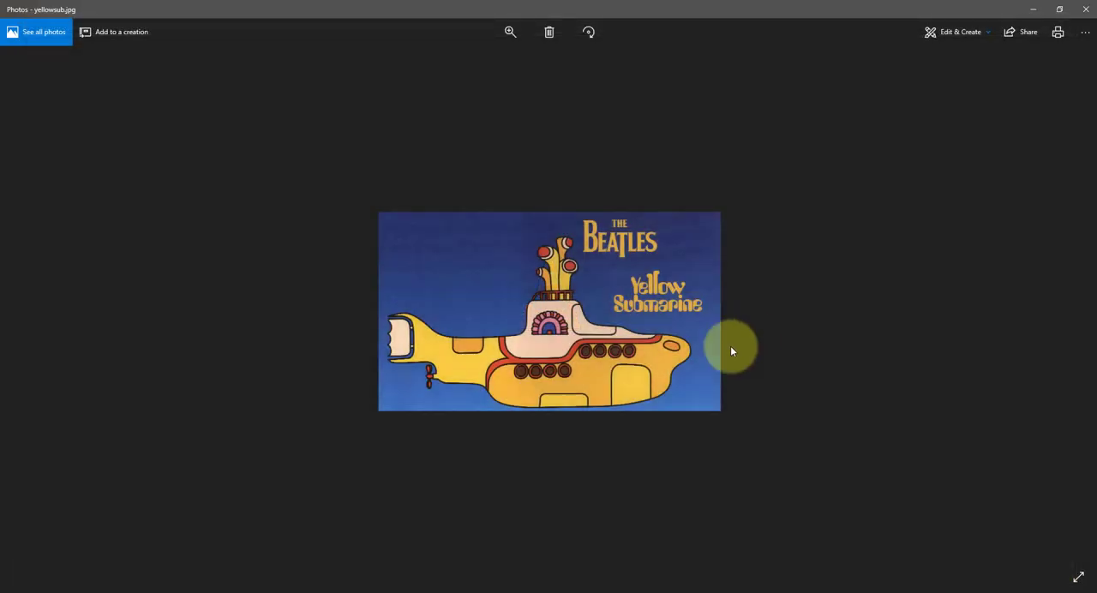
pyautogui.click(1086, 8)
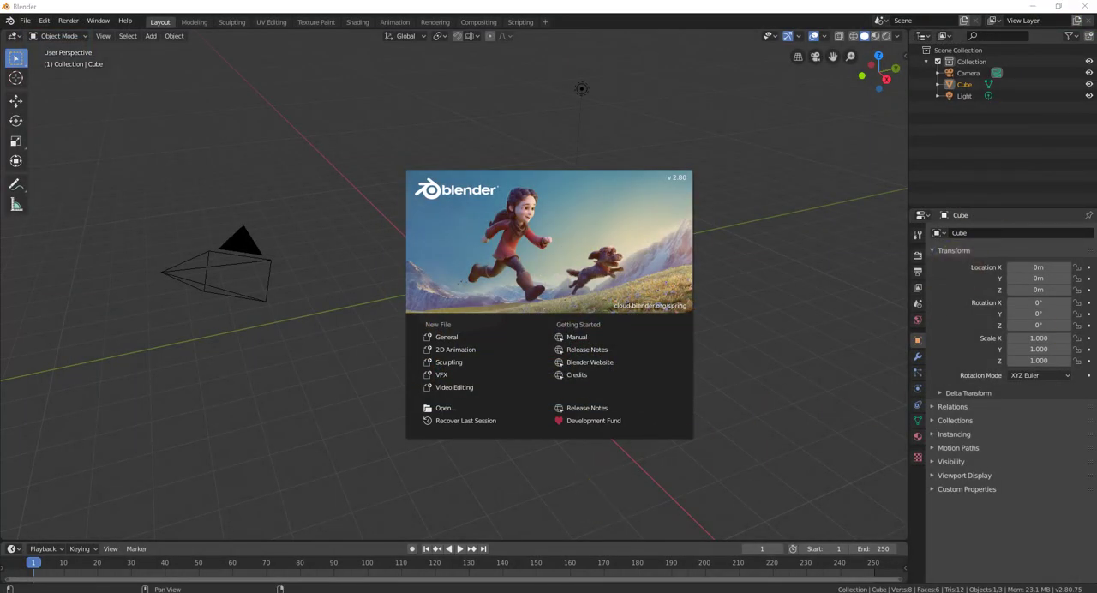
# - Switch to the browser and open the linked yellowsub.jpg reference picture from the Blender Submarine slides
pyautogui.moveTo(1096, 282); pyautogui.dragTo(681, 1)
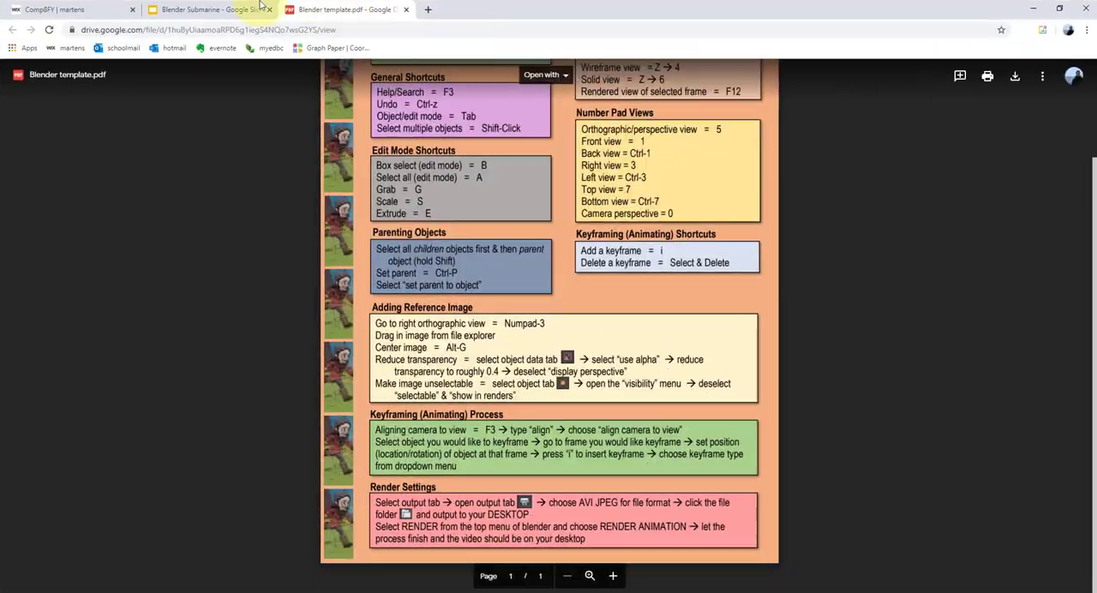
pyautogui.click(199, 12)
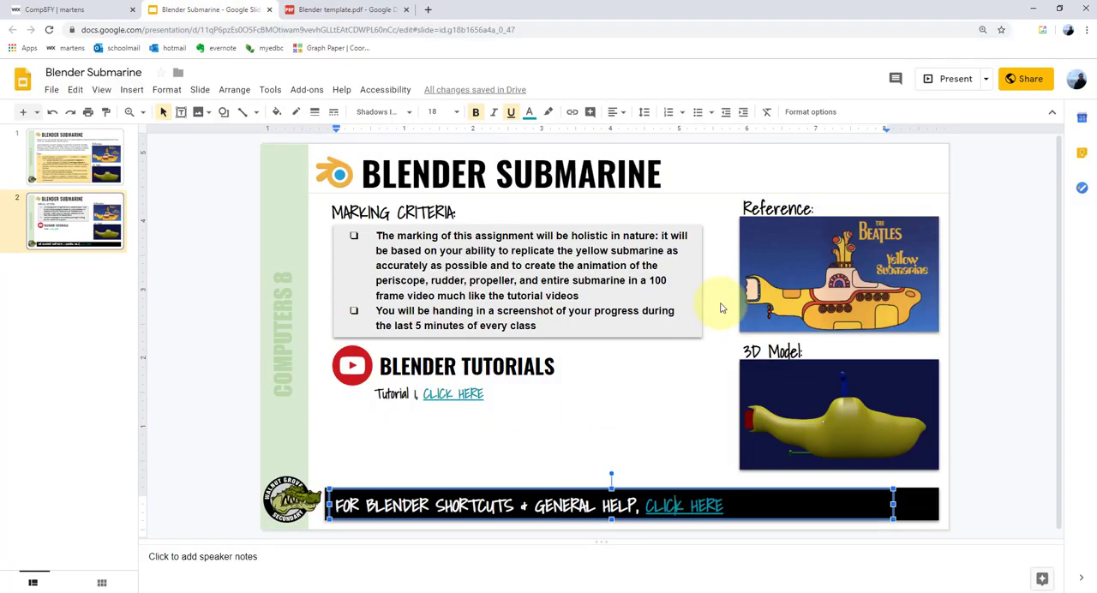
pyautogui.click(807, 257)
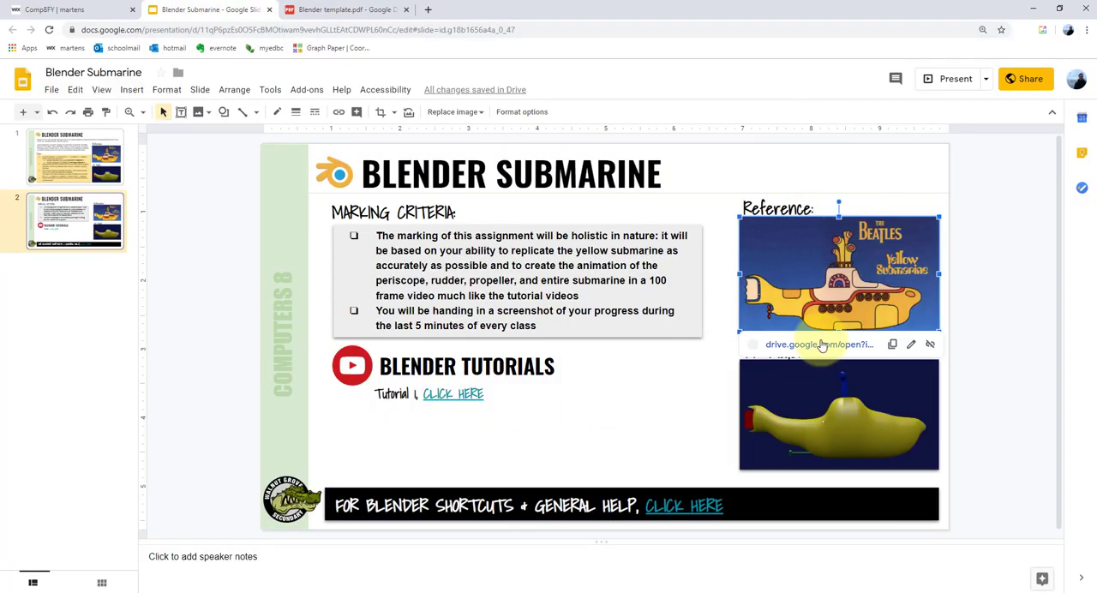
pyautogui.click(794, 344)
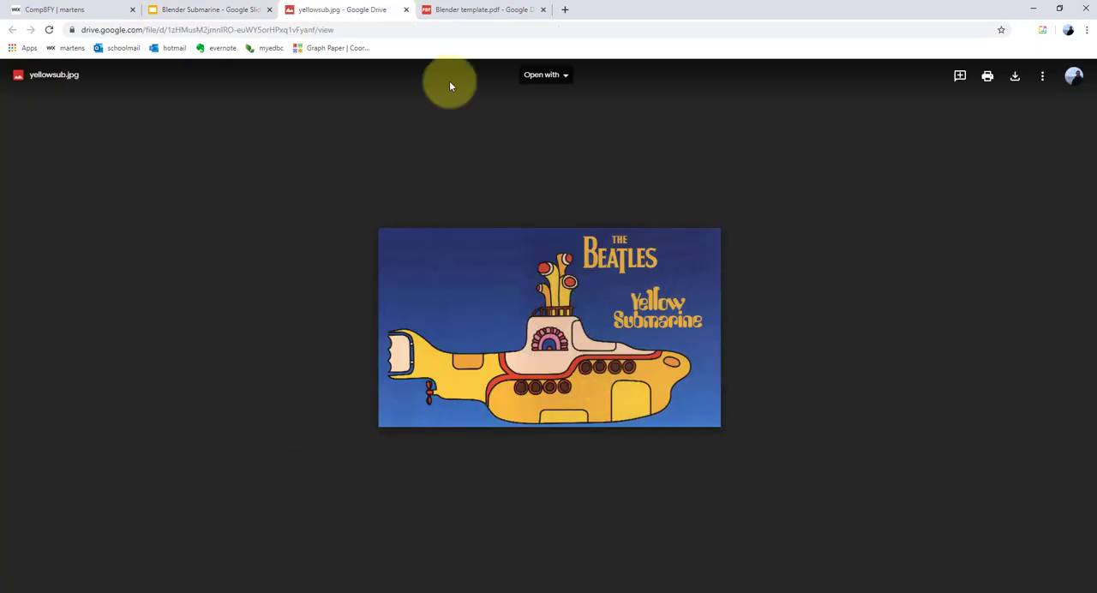
pyautogui.click(1040, 12)
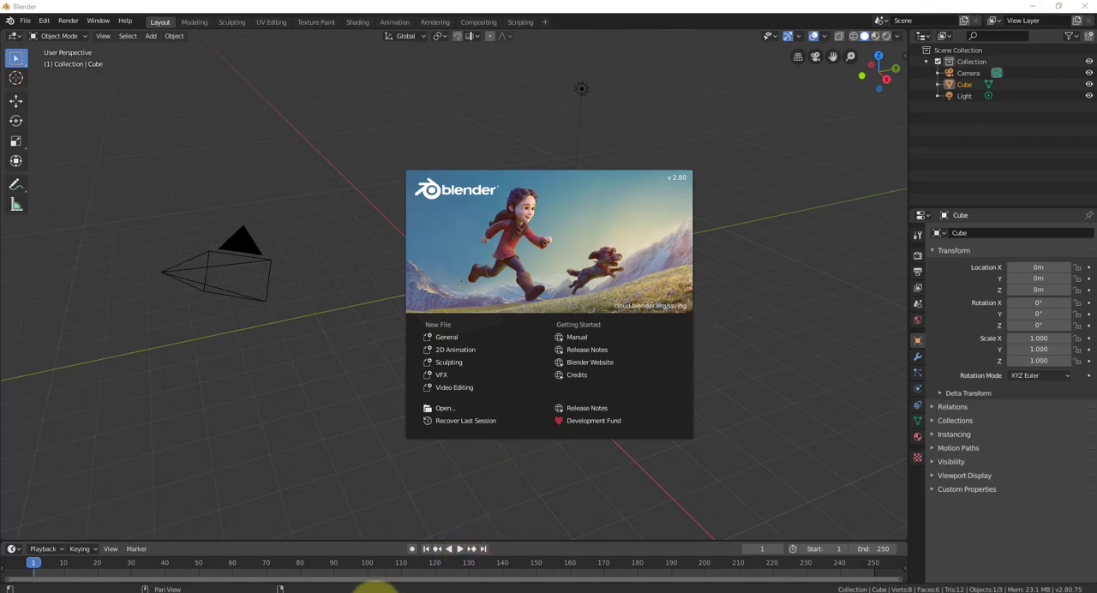
# - Return to the browser and read the Adding Reference Image instructions in Blender template.pdf at a larger zoom
pyautogui.click(322, 591)
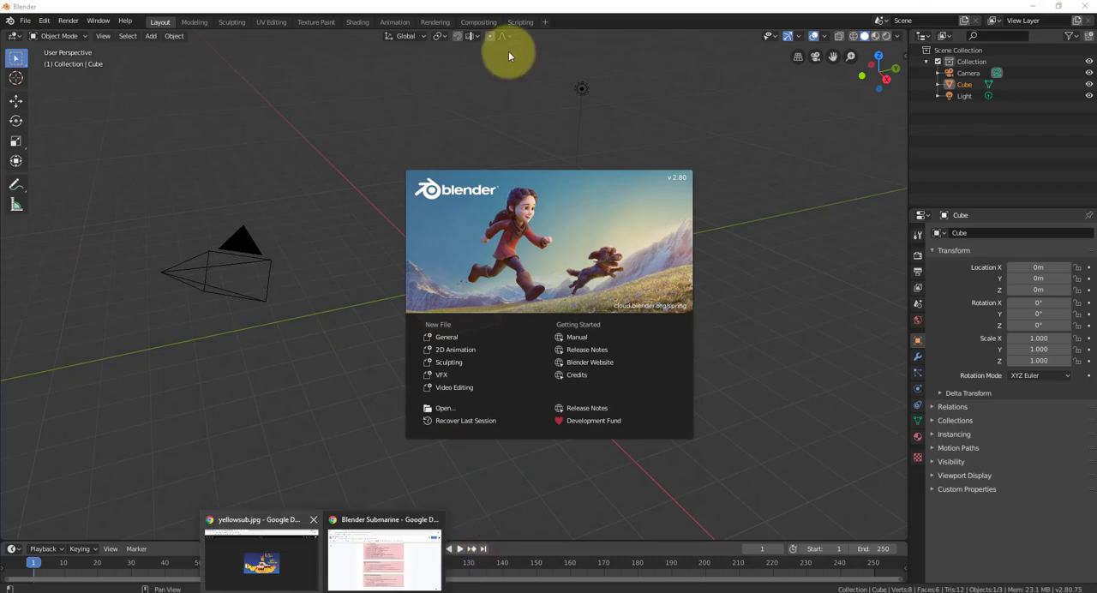
pyautogui.click(287, 550)
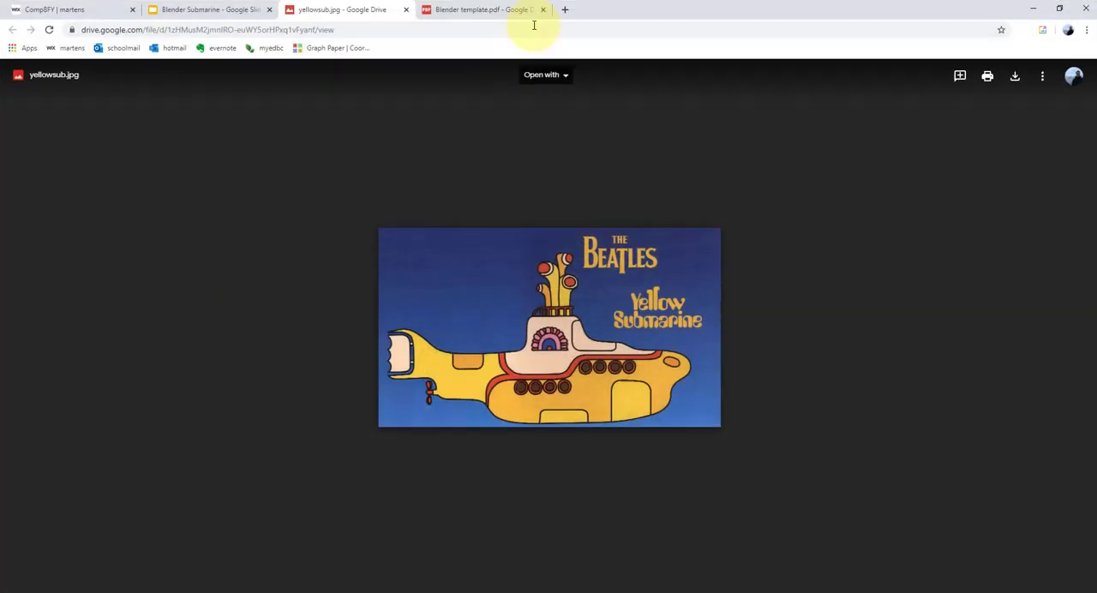
pyautogui.click(475, 16)
pyautogui.click(173, 11)
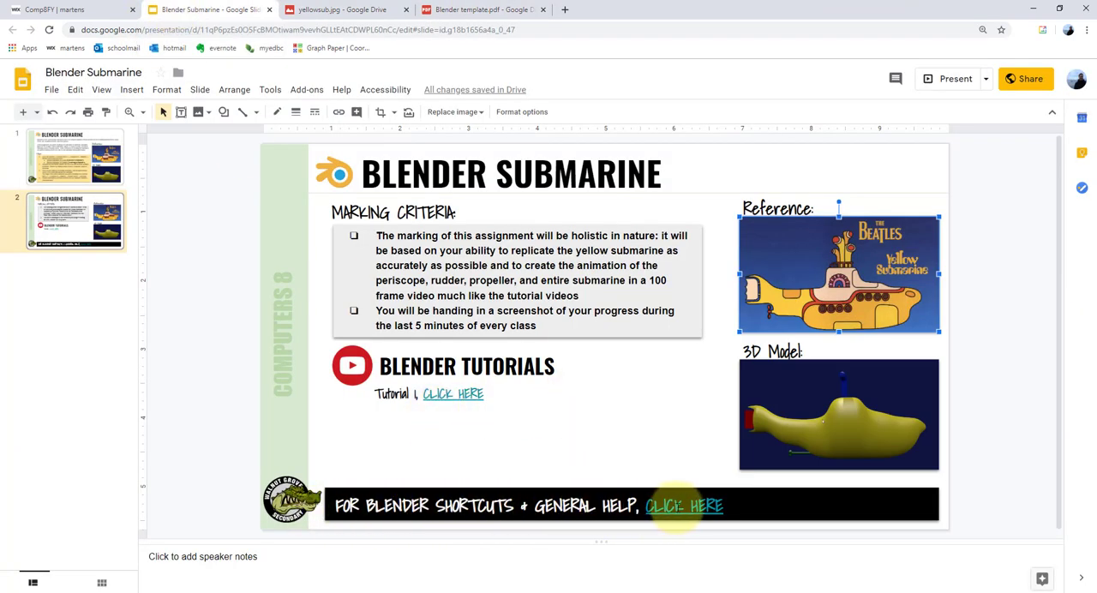
pyautogui.click(466, 10)
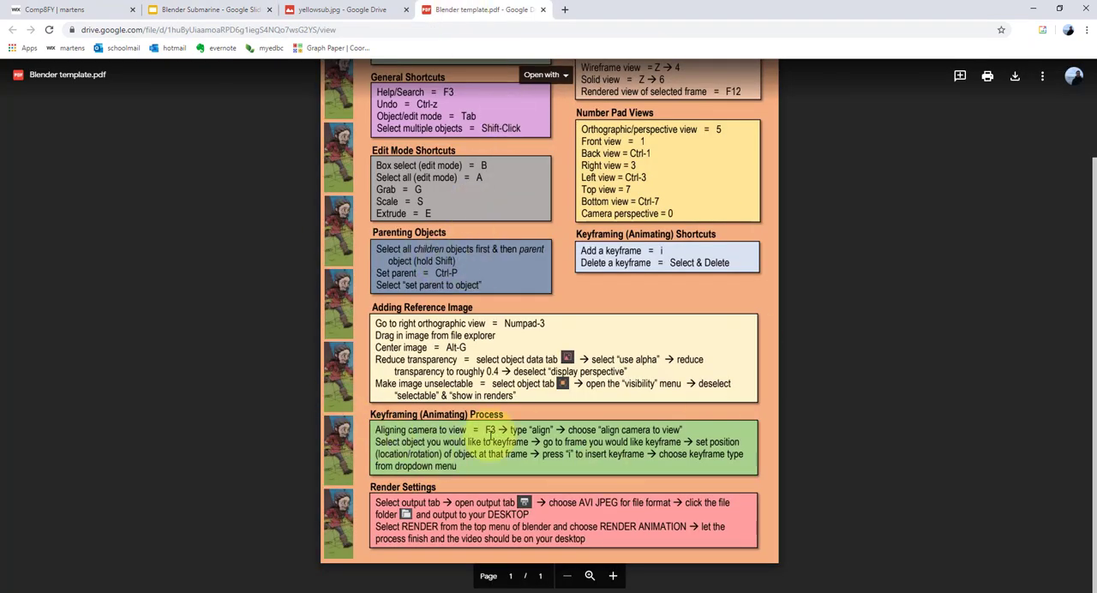
pyautogui.click(612, 576)
pyautogui.click(612, 576)
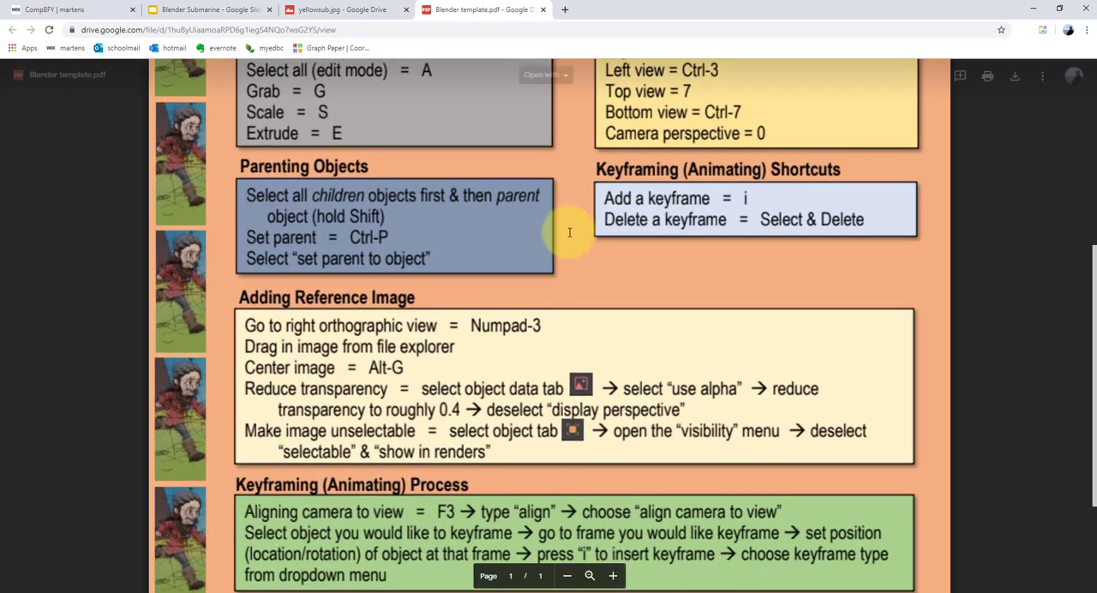
pyautogui.scroll(-1, 470, 230)
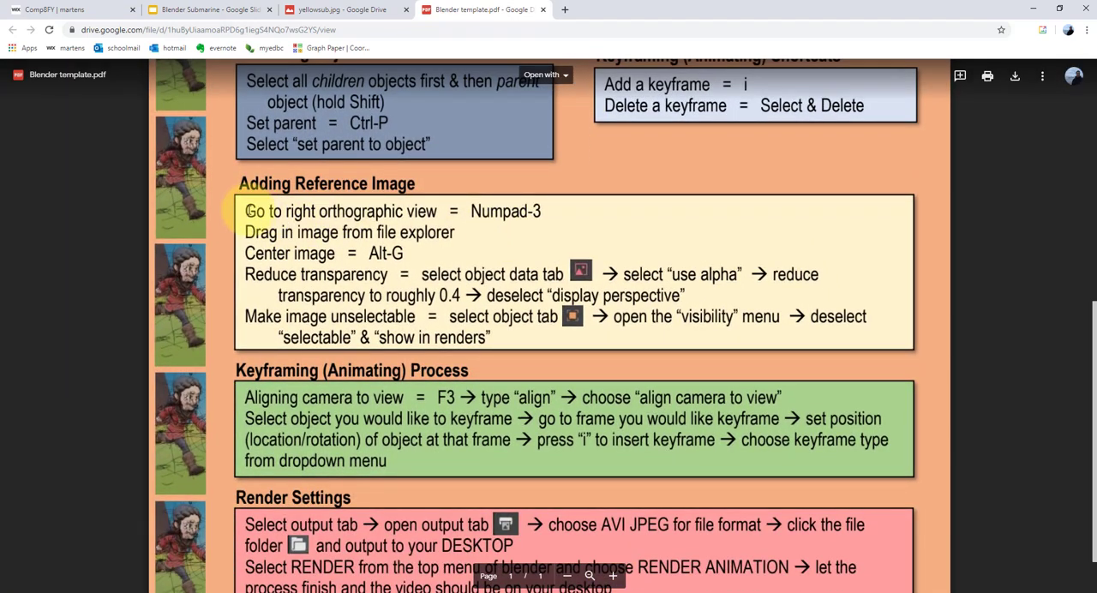
pyautogui.moveTo(249, 210); pyautogui.dragTo(679, 344)
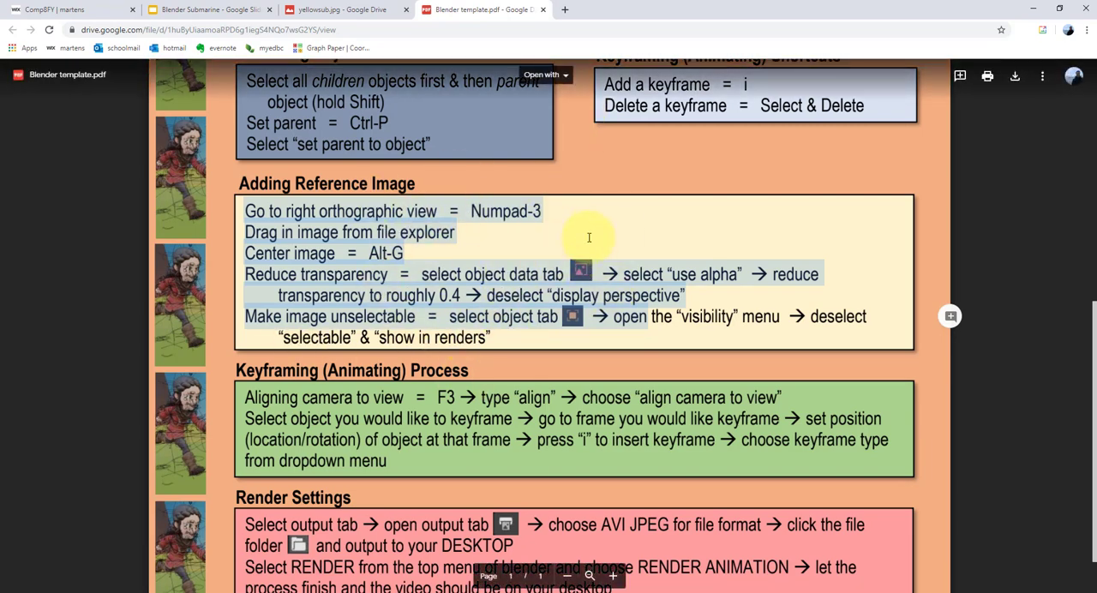
pyautogui.moveTo(666, 12); pyautogui.dragTo(1096, 7)
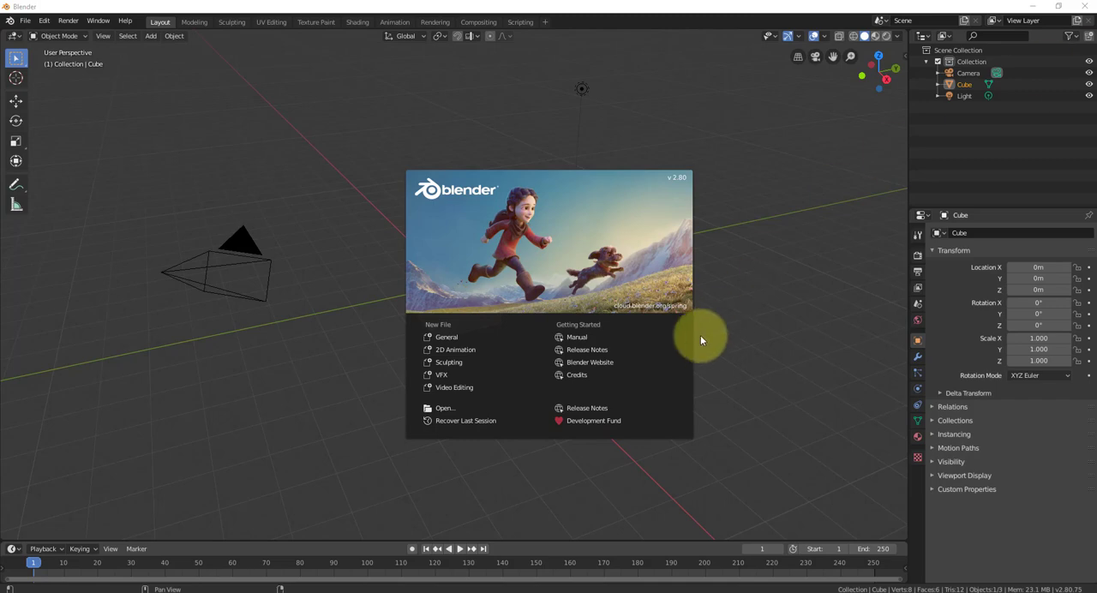
# - Dismiss Blender's splash screen and delete the default cube from the scene
pyautogui.click(740, 295)
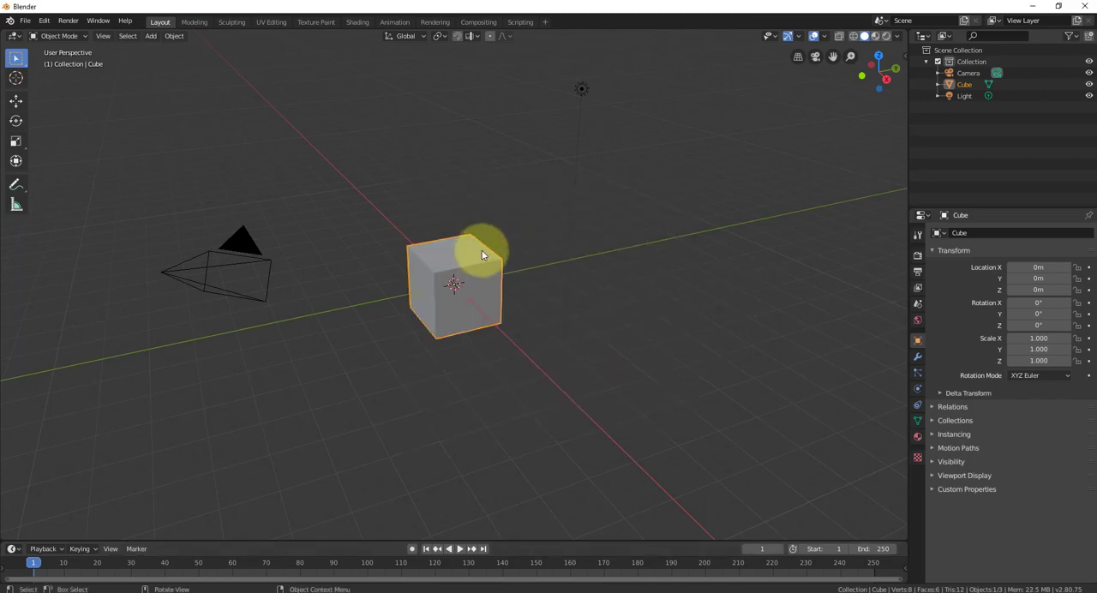
pyautogui.press('Delete')
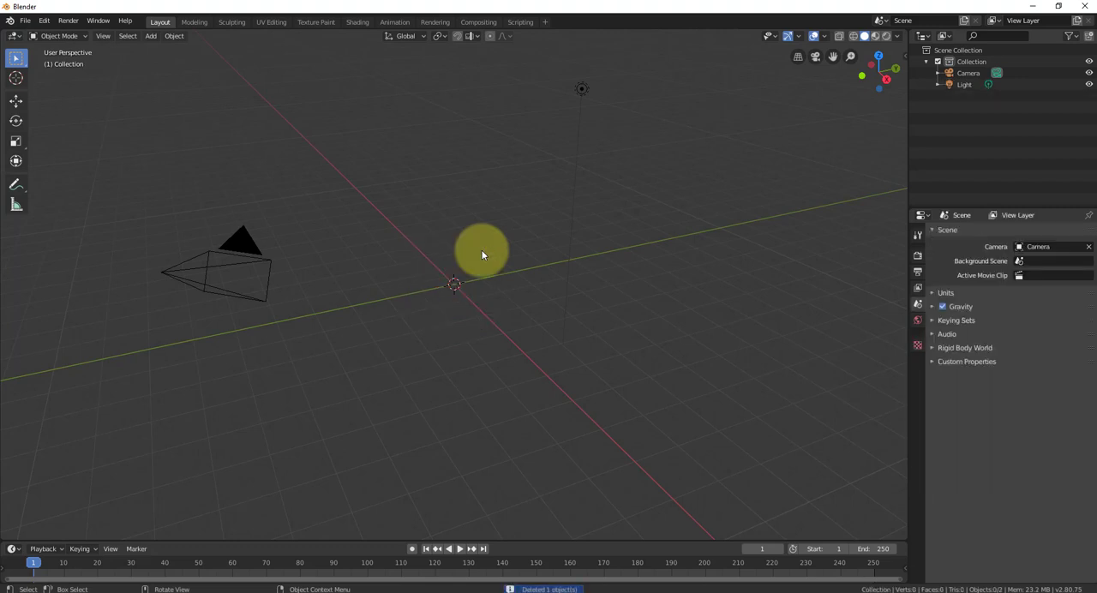
pyautogui.moveTo(536, 310); pyautogui.dragTo(518, 385, button='middle')
pyautogui.moveTo(494, 534); pyautogui.dragTo(527, 448, button='middle')
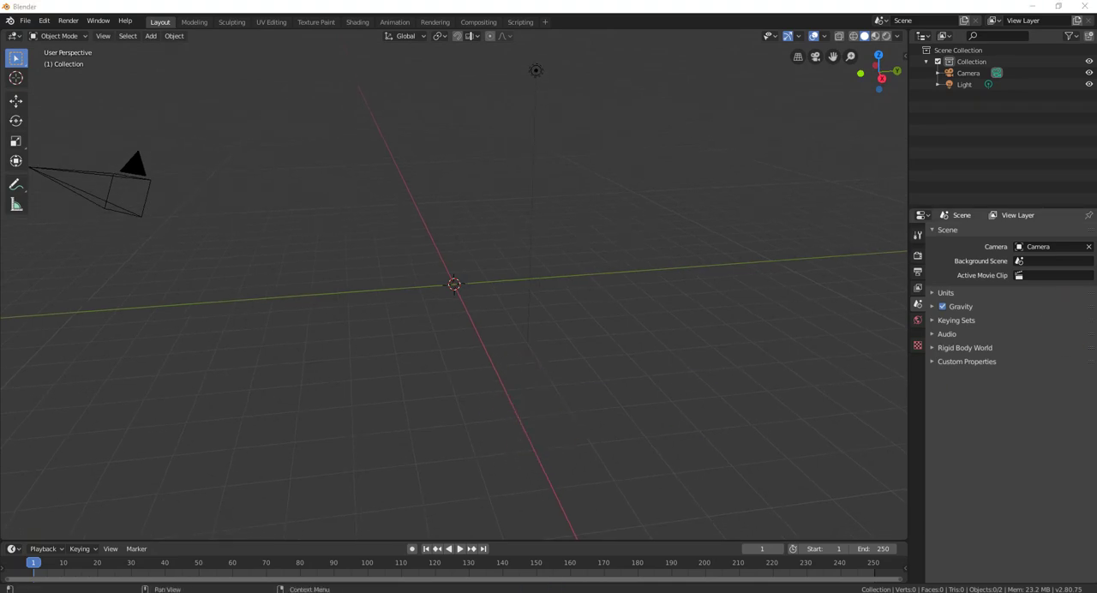
# - Check the Submarine Blender Videos folder for the yellowsub image and review the Adding Reference Image instructions in the browser
pyautogui.moveTo(1096, 64); pyautogui.dragTo(819, 63)
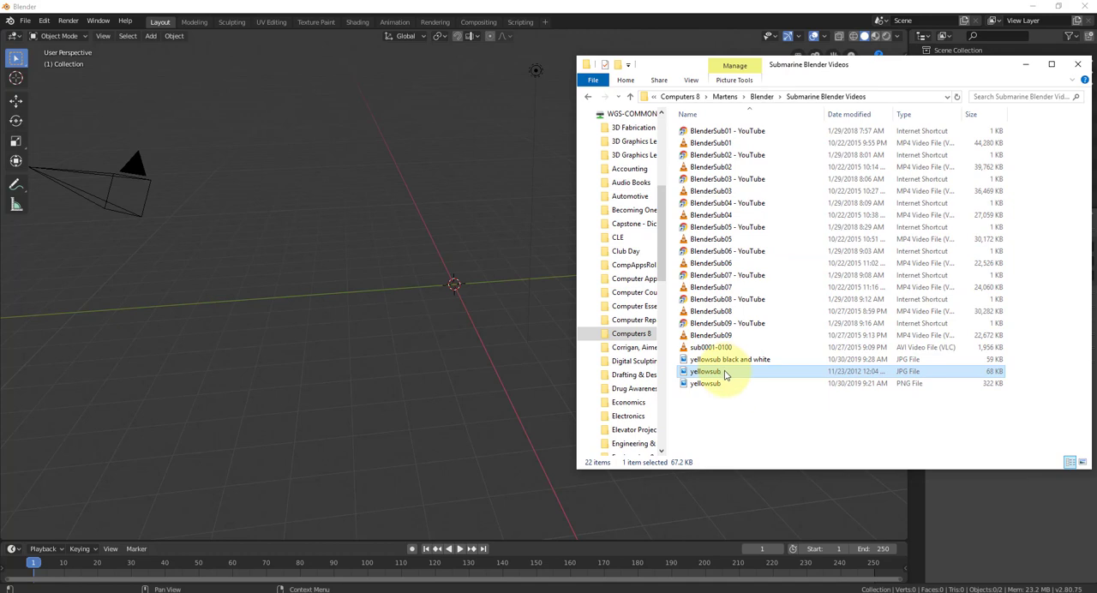
pyautogui.click(1027, 65)
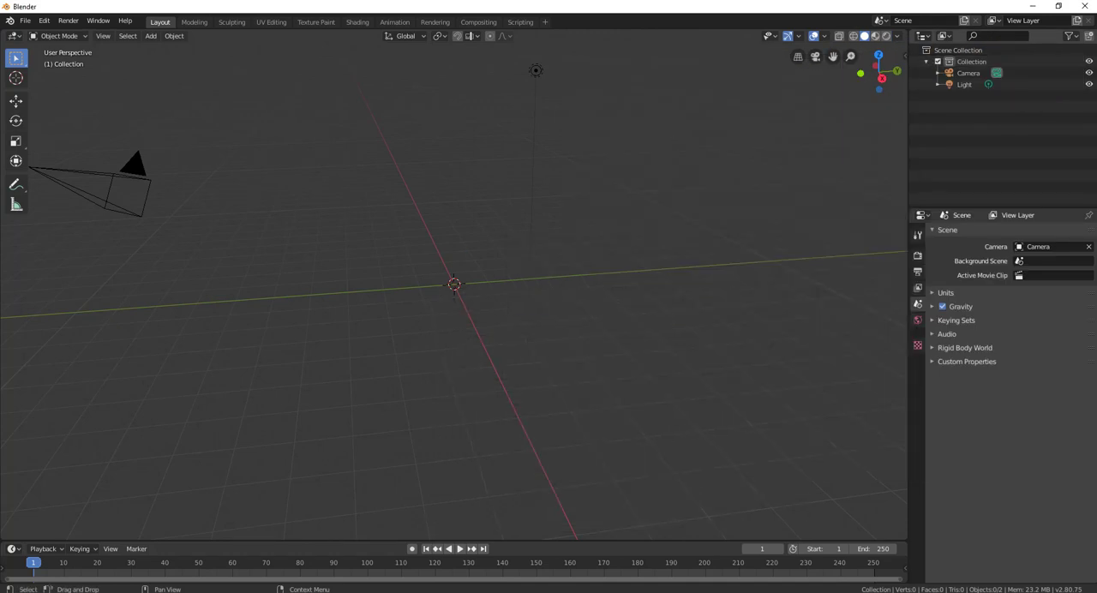
pyautogui.moveTo(1096, 175); pyautogui.dragTo(640, 0)
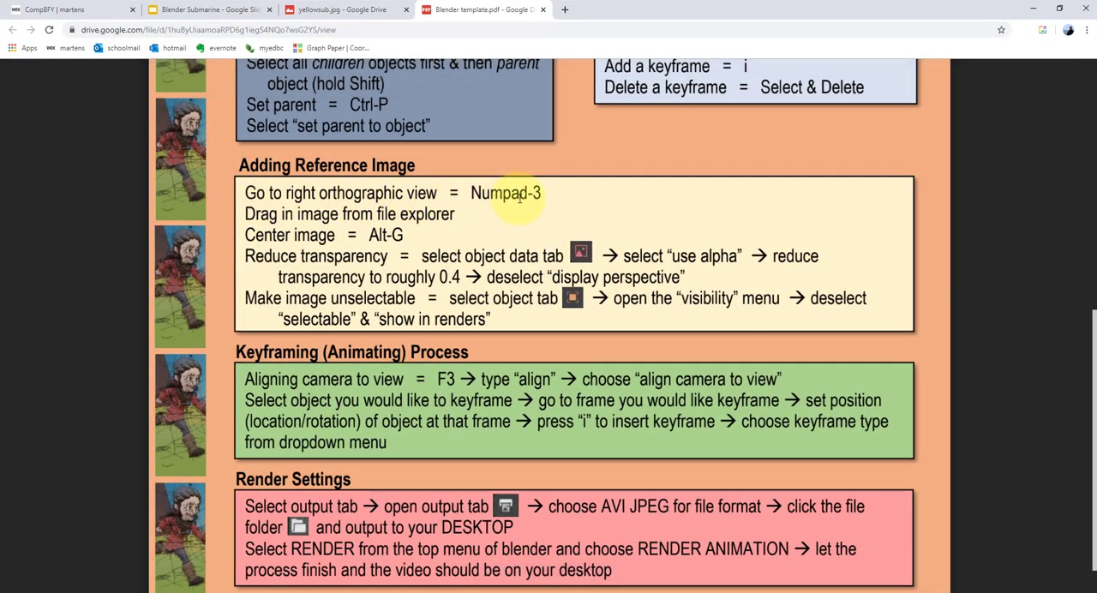
pyautogui.moveTo(601, 11); pyautogui.dragTo(1096, 172)
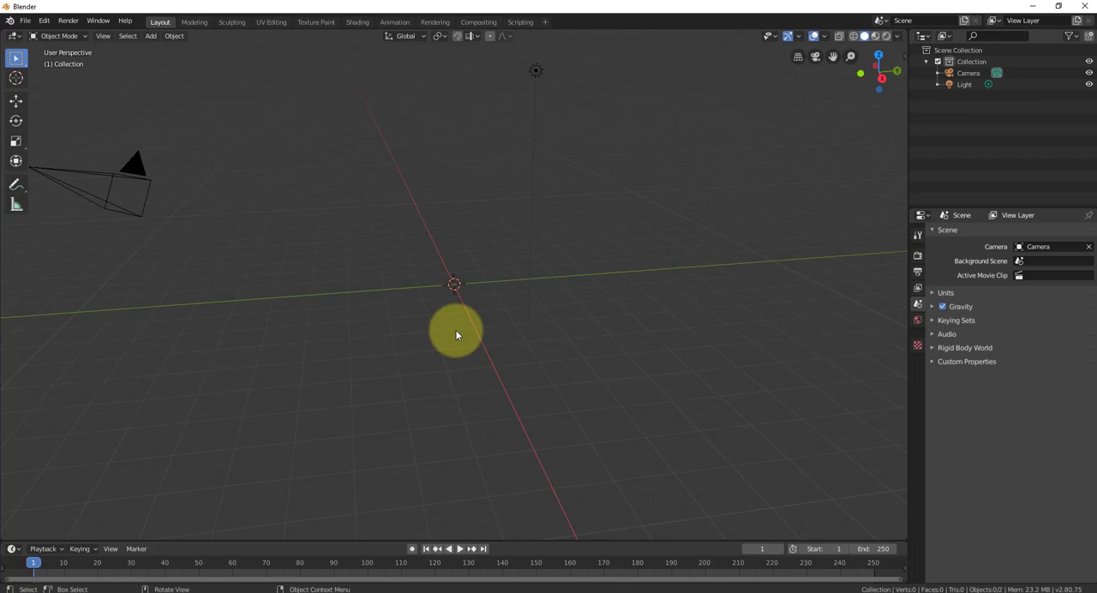
# - In right orthographic view, add the yellowsub JPG from the Submarine Blender Videos folder as a reference image and centre it on the origin
pyautogui.press('KP_3')
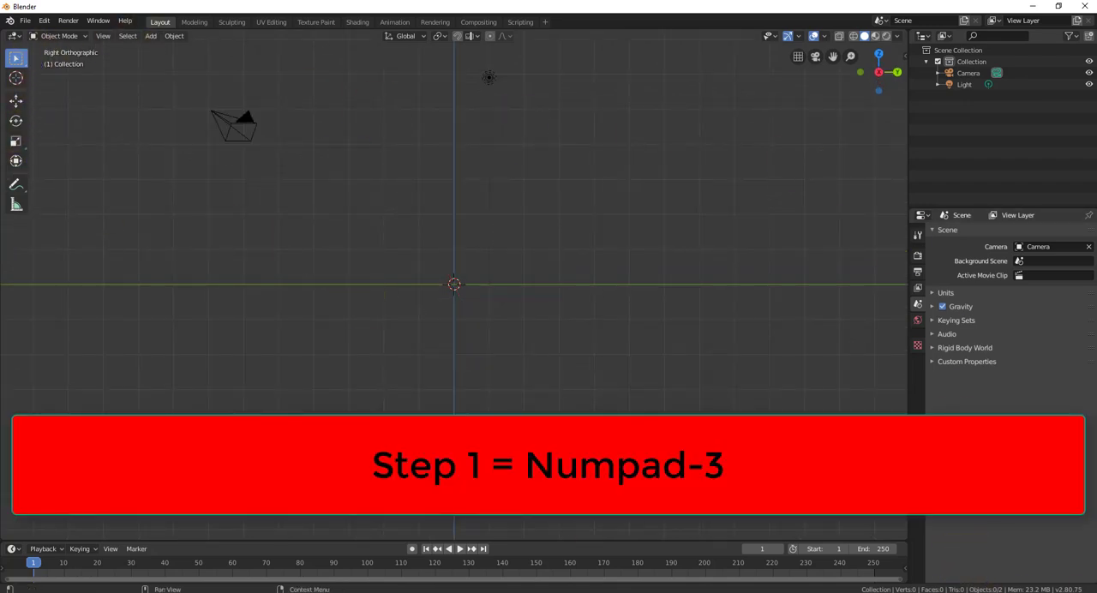
pyautogui.hotkey('alt', 'Tab')
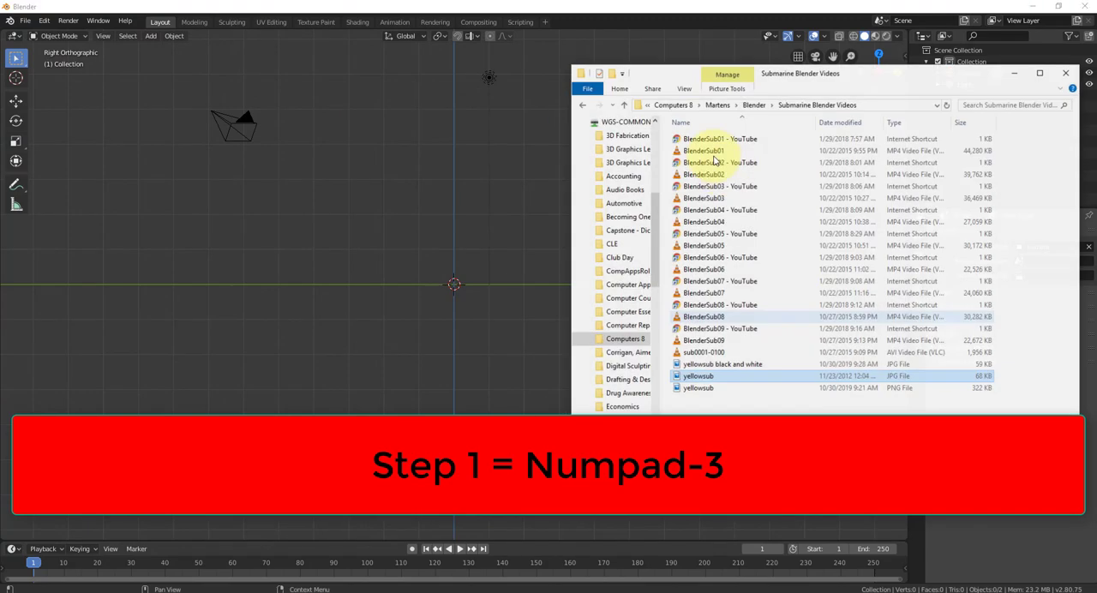
pyautogui.moveTo(710, 377); pyautogui.dragTo(365, 353)
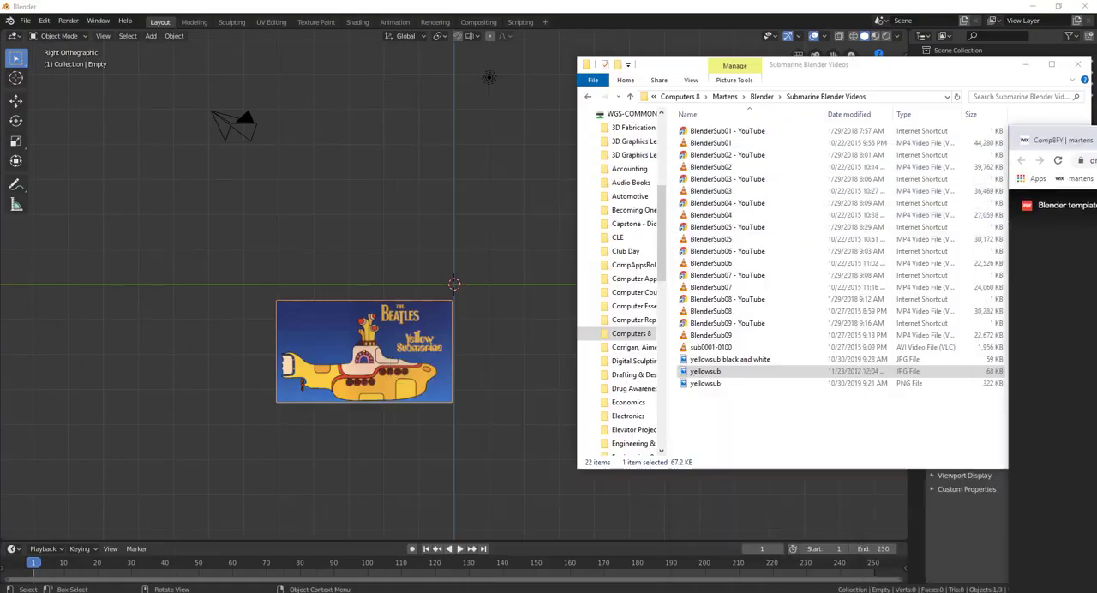
pyautogui.click(1027, 68)
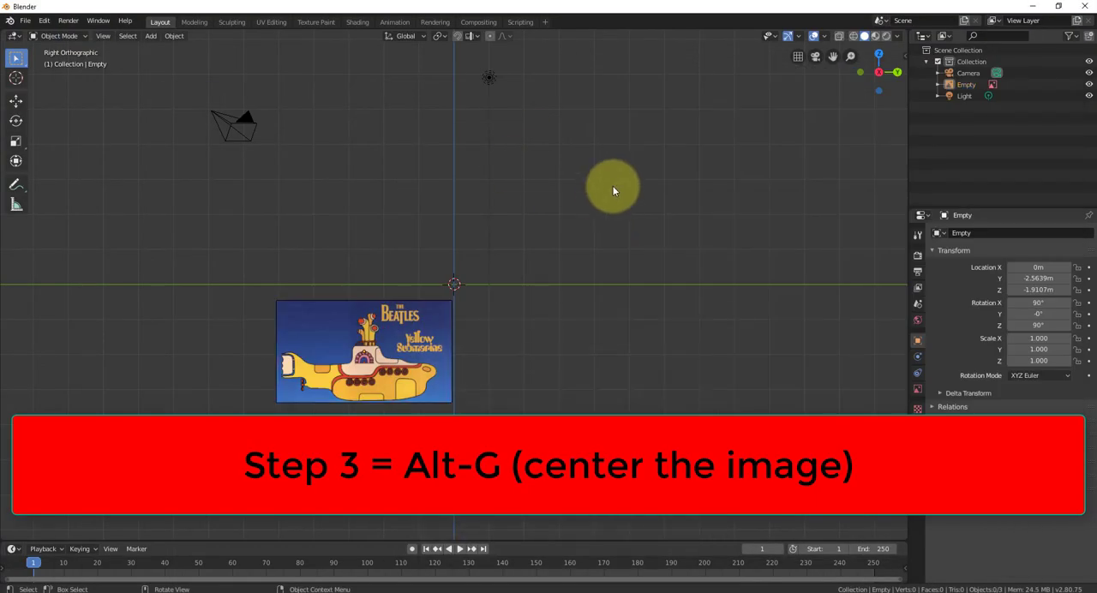
pyautogui.click(318, 323)
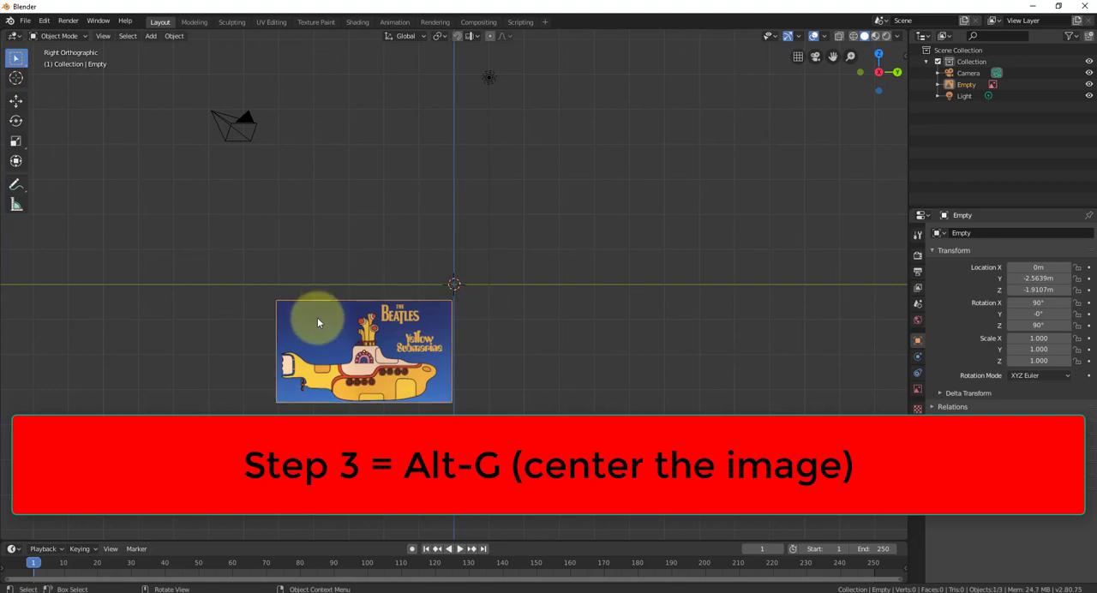
pyautogui.hotkey('alt', 'g')
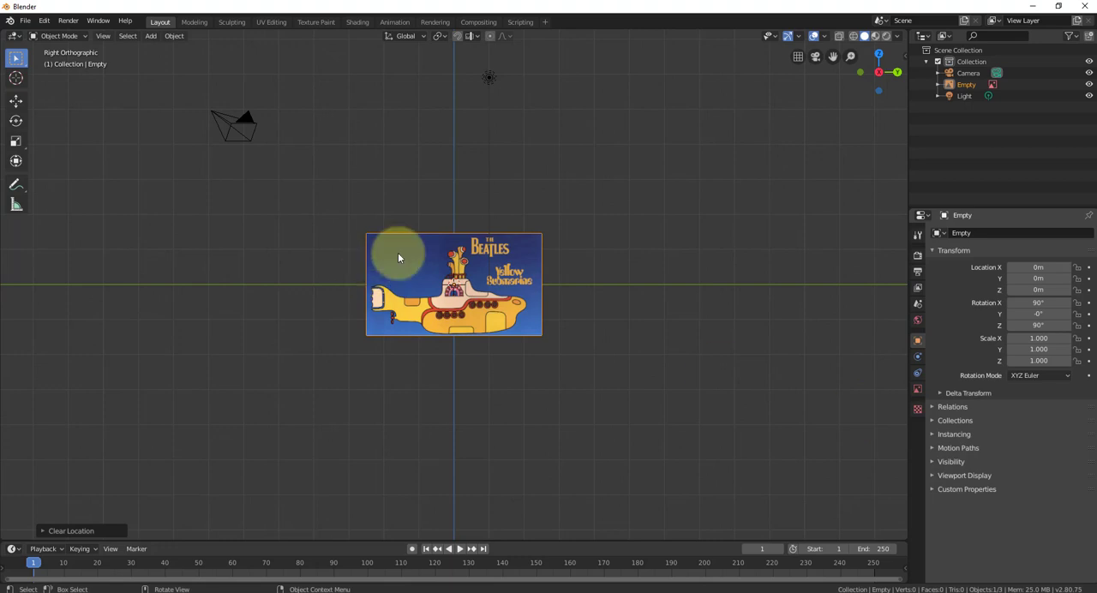
# - Enable Use Alpha for the yellowsub reference image and set its transparency to about 0.375
pyautogui.scroll(3, 456, 272)
pyautogui.scroll(2, 456, 272)
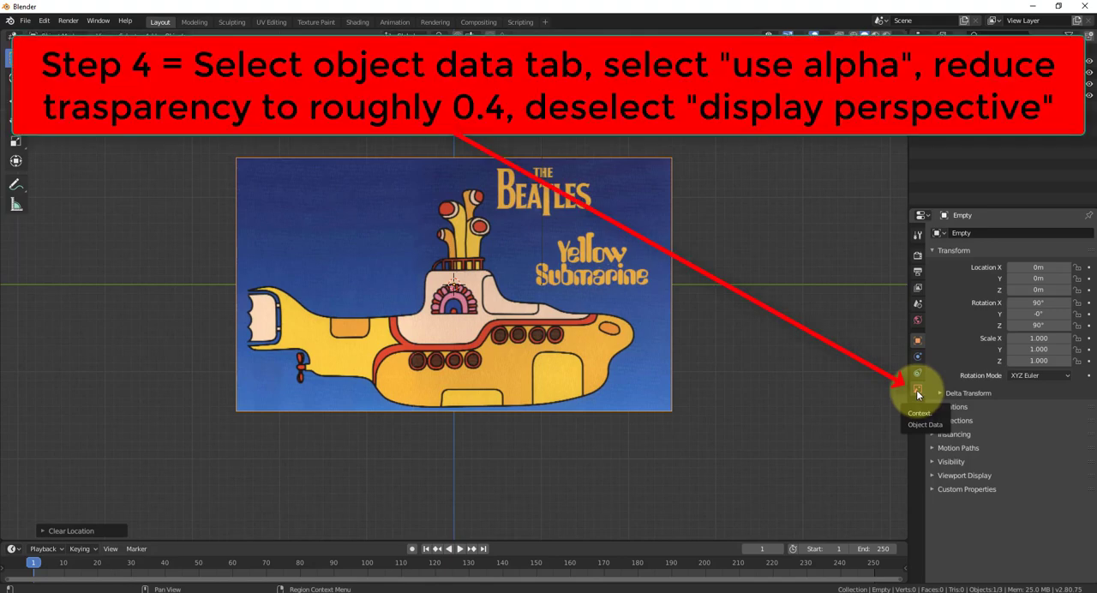
pyautogui.click(915, 390)
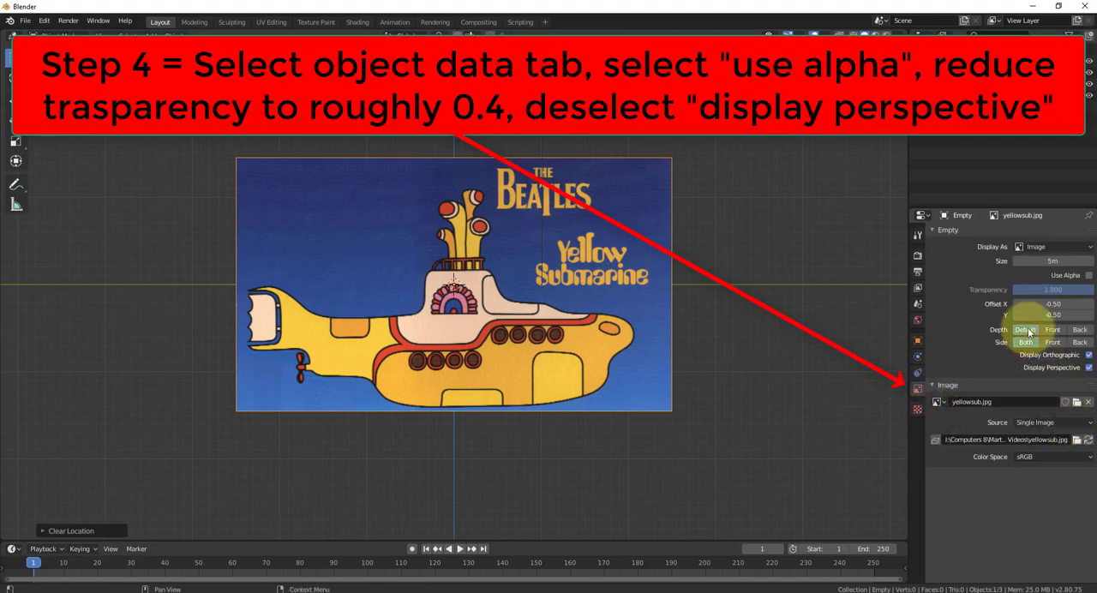
pyautogui.click(1088, 276)
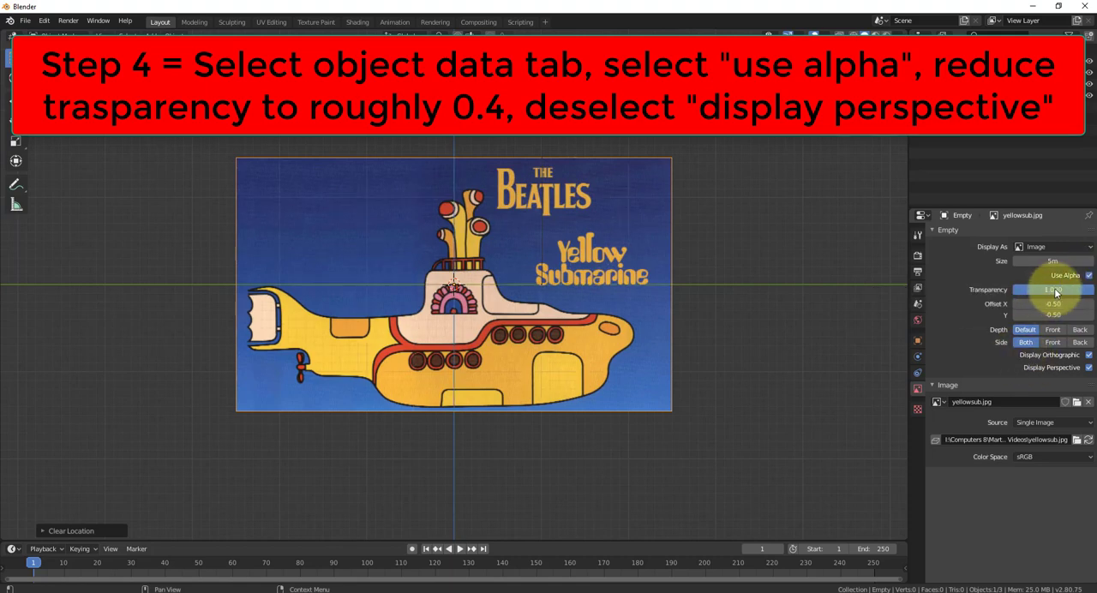
pyautogui.moveTo(1054, 289)
pyautogui.mouseDown()
pyautogui.moveTo(1015, 289)
pyautogui.moveTo(1059, 274)
pyautogui.moveTo(1062, 287)
pyautogui.moveTo(1042, 287)
pyautogui.mouseUp()
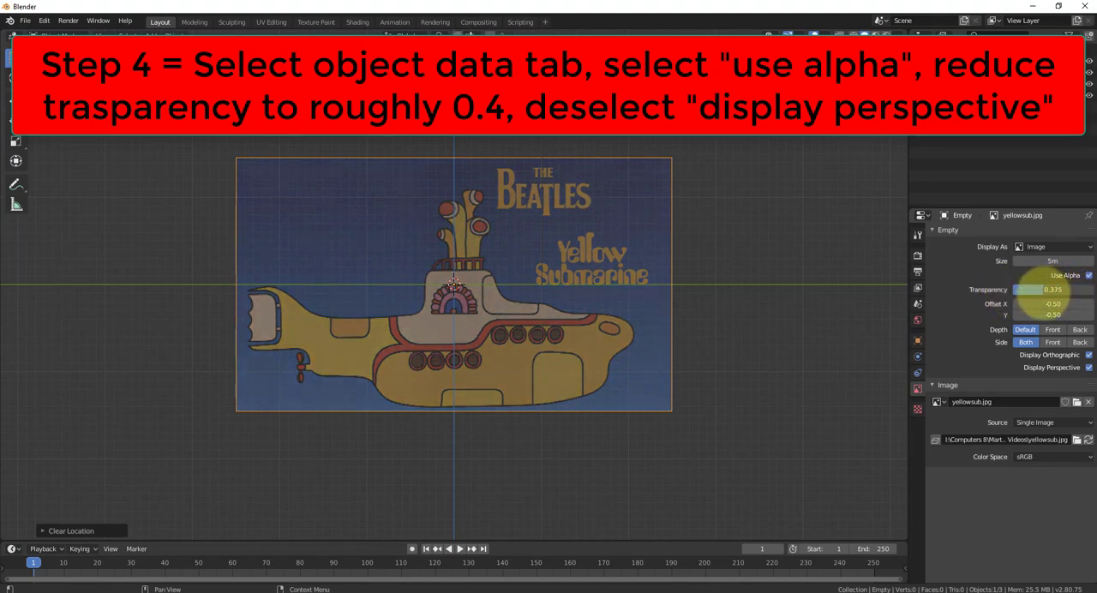
# - Turn off Display Perspective for the yellowsub reference image
pyautogui.click(538, 383)
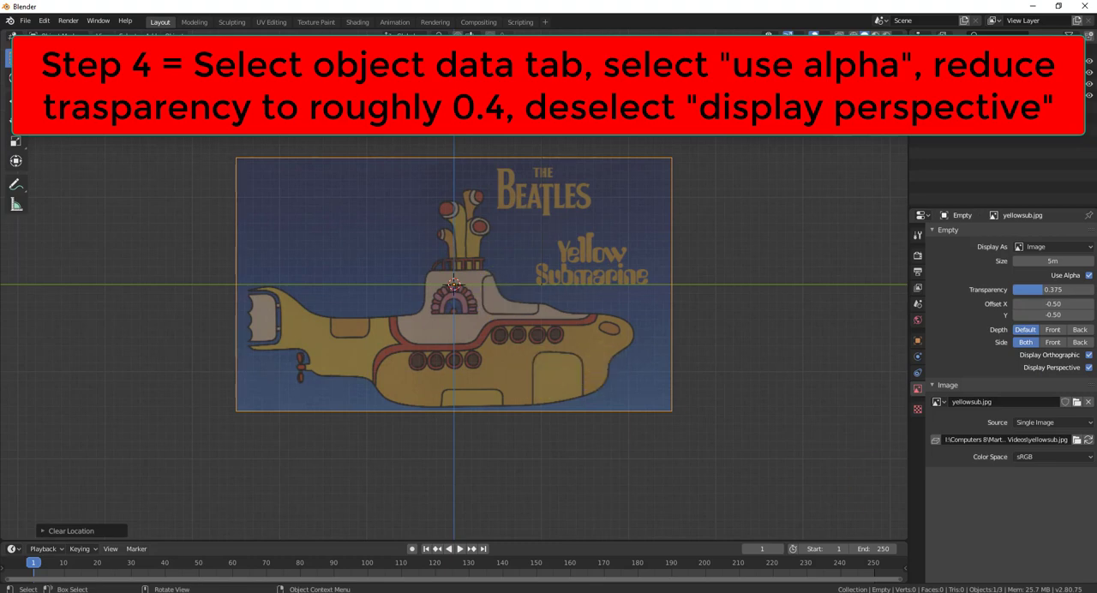
pyautogui.click(1089, 370)
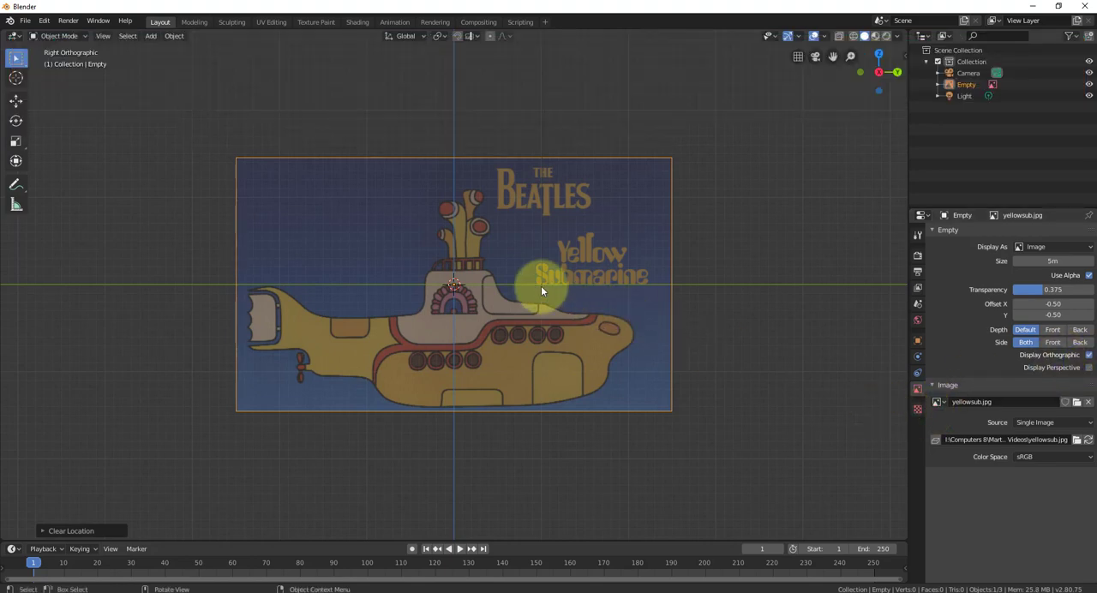
pyautogui.keyDown('shift'); pyautogui.click(511, 249); pyautogui.keyUp('shift')
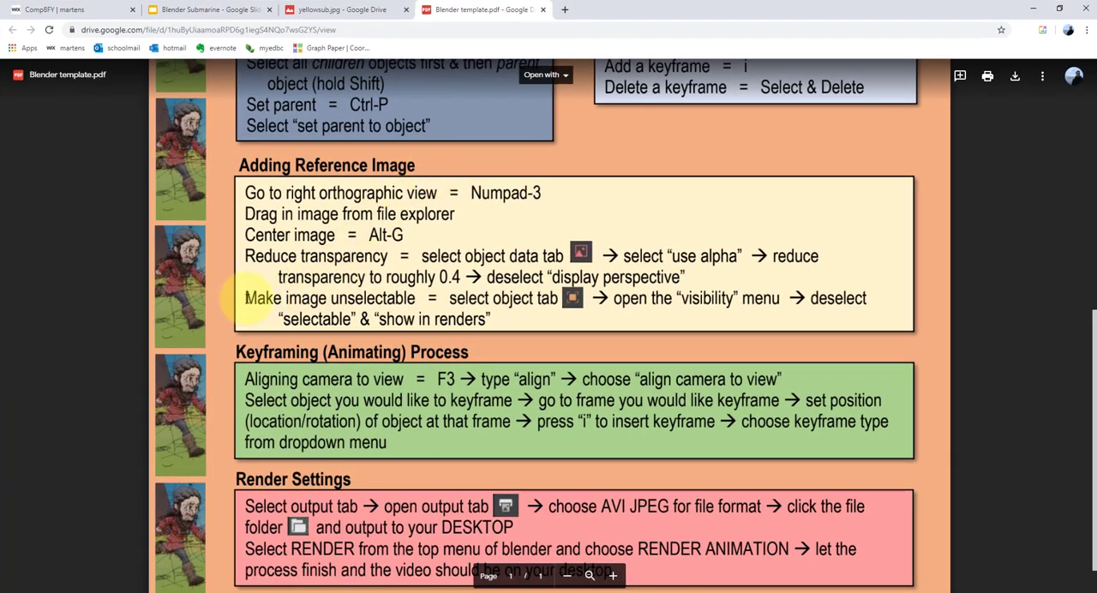
# - Check the browser instructions on making the image unselectable, and in Blender disable Selectable and Show in Renders for the reference image
pyautogui.moveTo(244, 298); pyautogui.dragTo(582, 317)
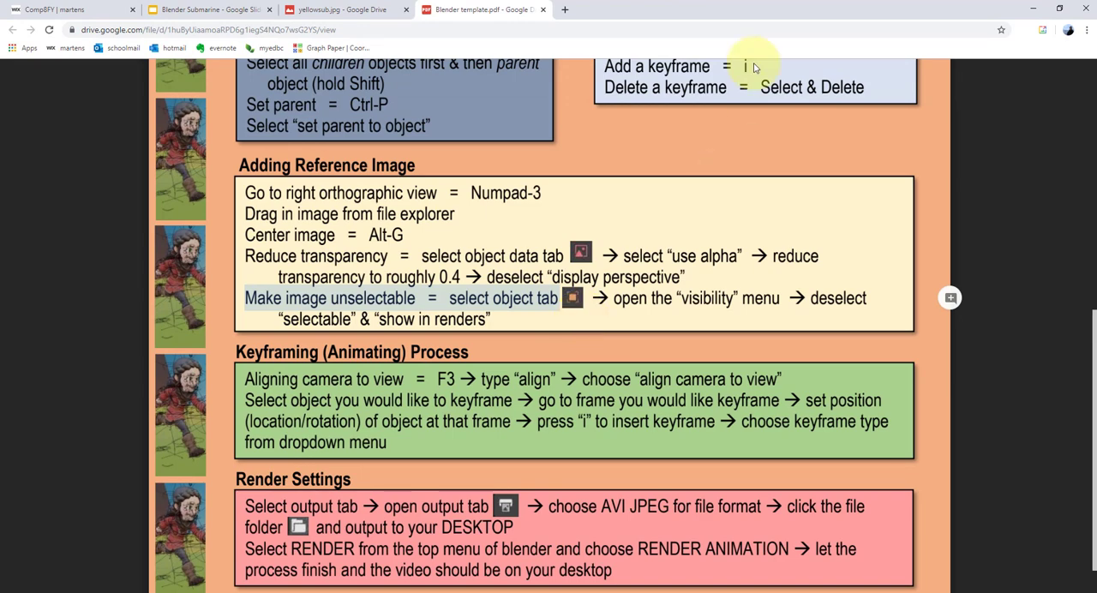
pyautogui.doubleClick(678, 8)
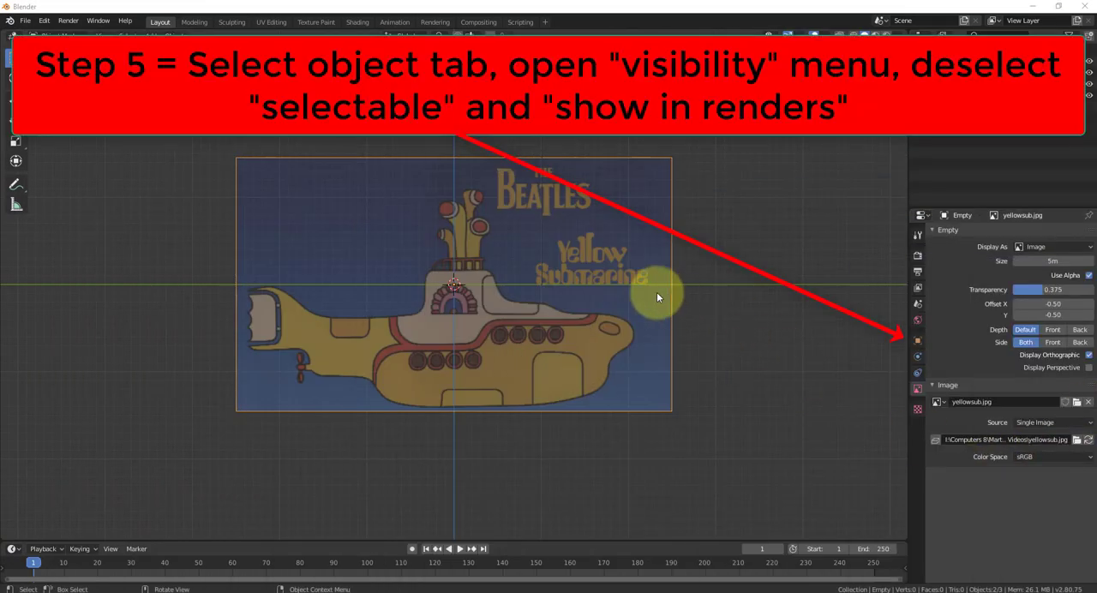
pyautogui.click(916, 341)
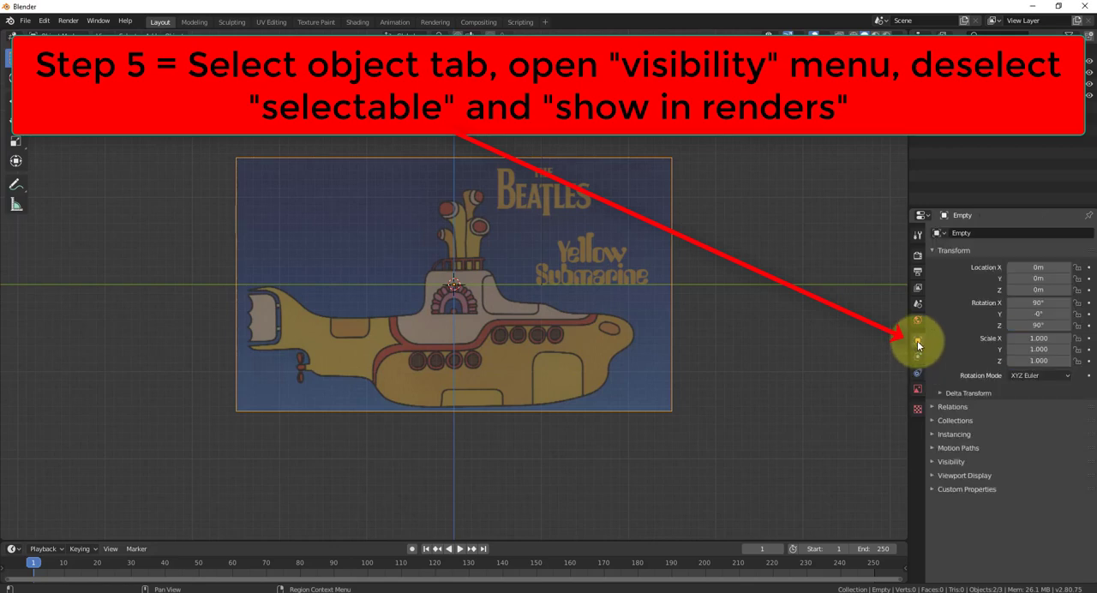
pyautogui.click(932, 464)
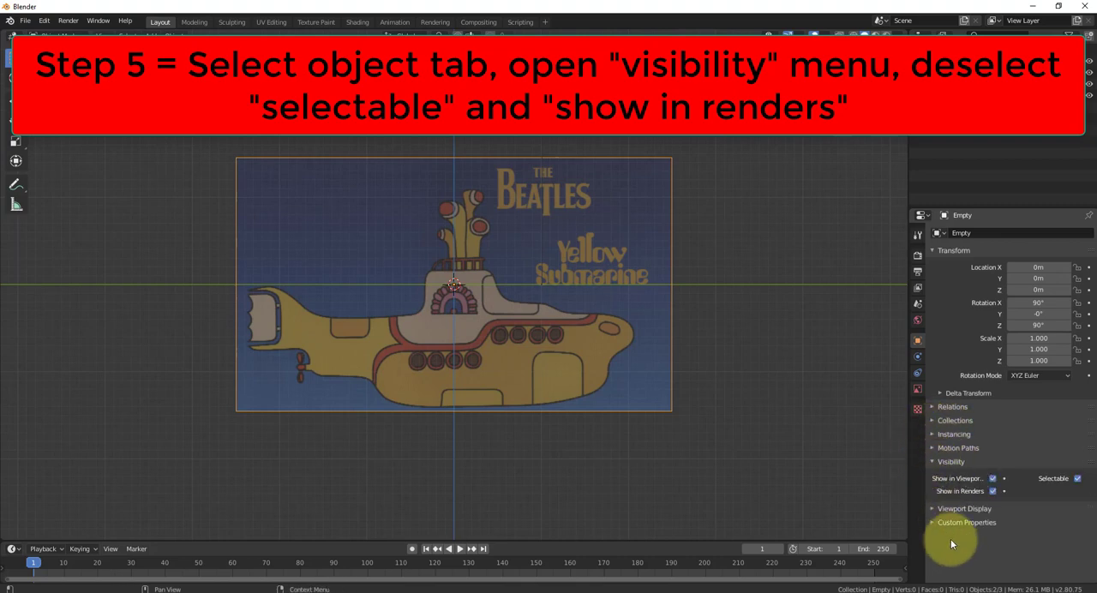
pyautogui.click(1077, 479)
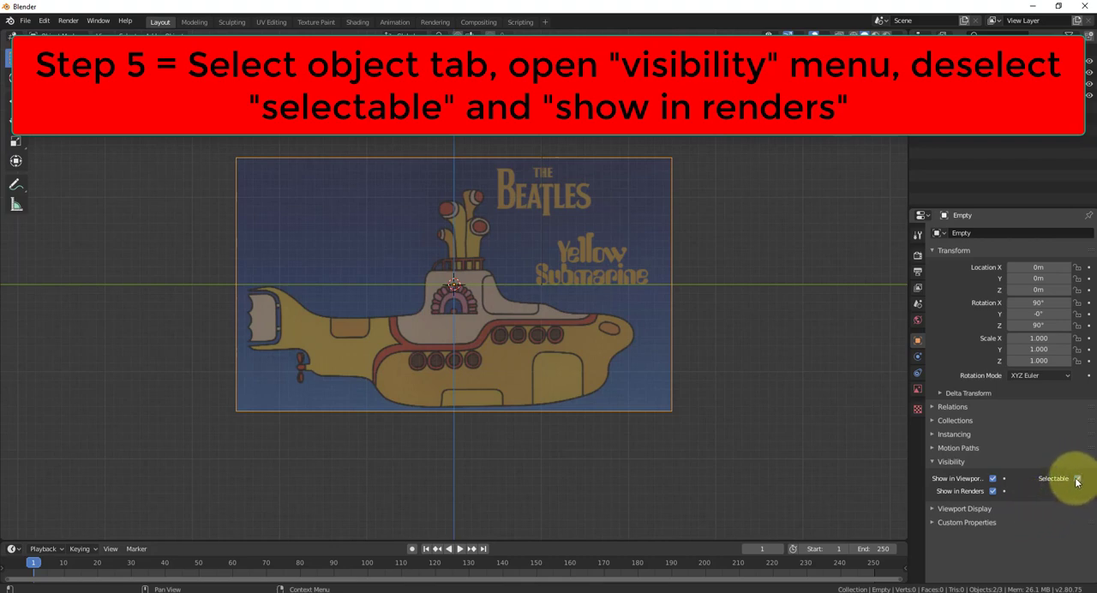
pyautogui.click(992, 491)
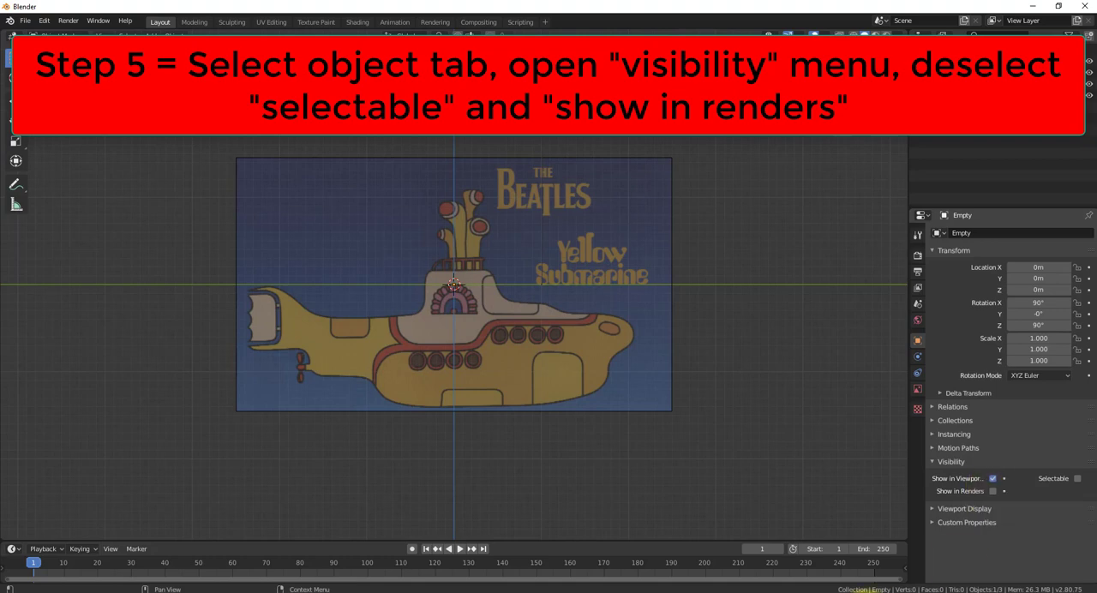
pyautogui.click(429, 252)
pyautogui.click(570, 451)
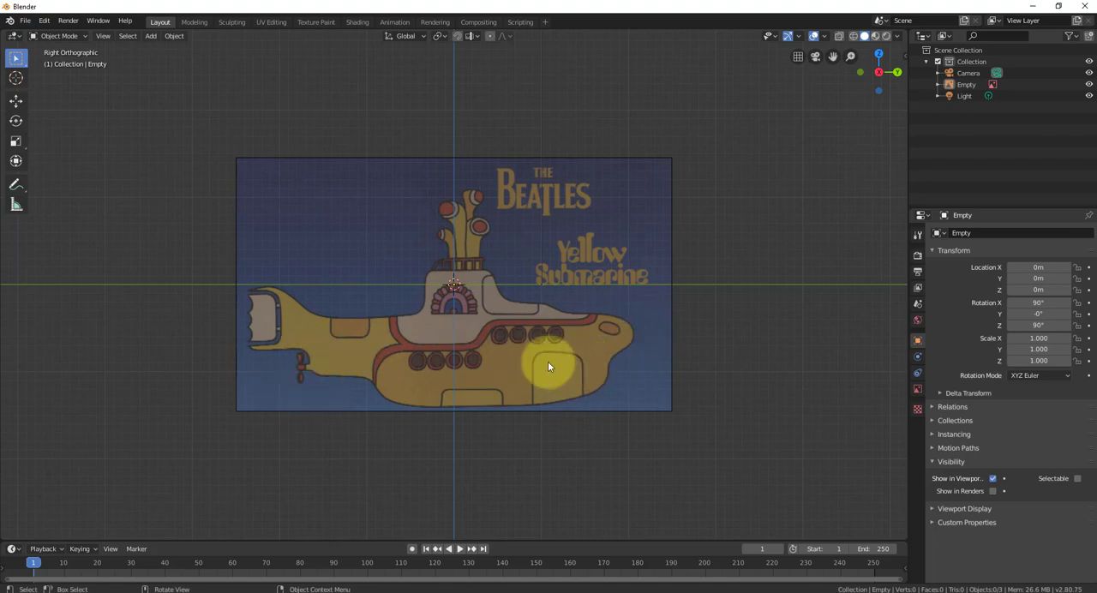
# - Check the reference image in perspective and in the left and right orthographic views, ending in right orthographic
pyautogui.moveTo(564, 343); pyautogui.dragTo(476, 341, button='middle')
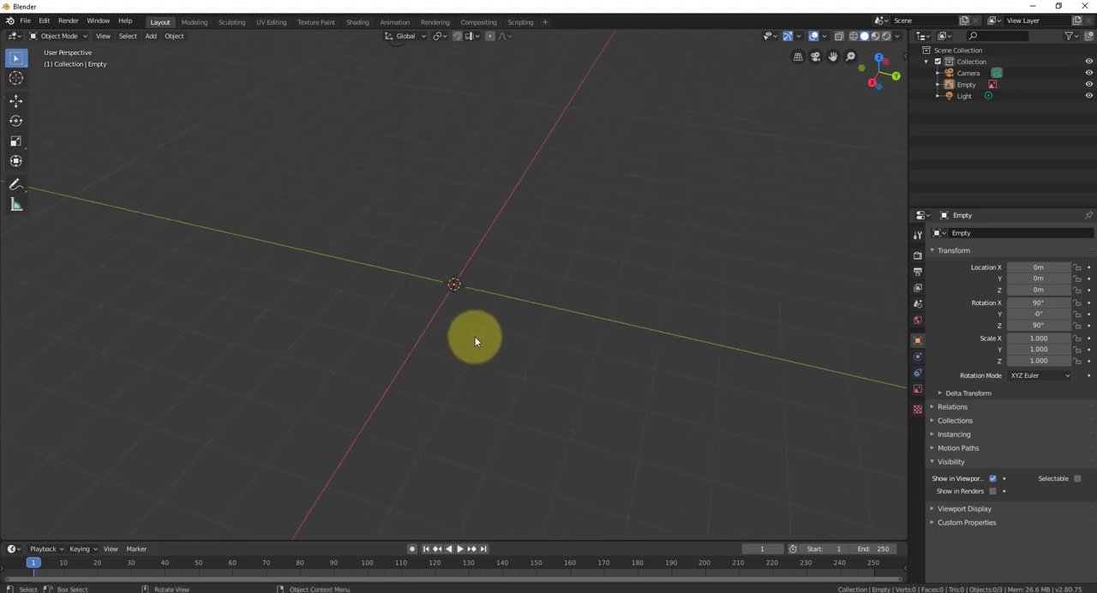
pyautogui.press('KP_3')
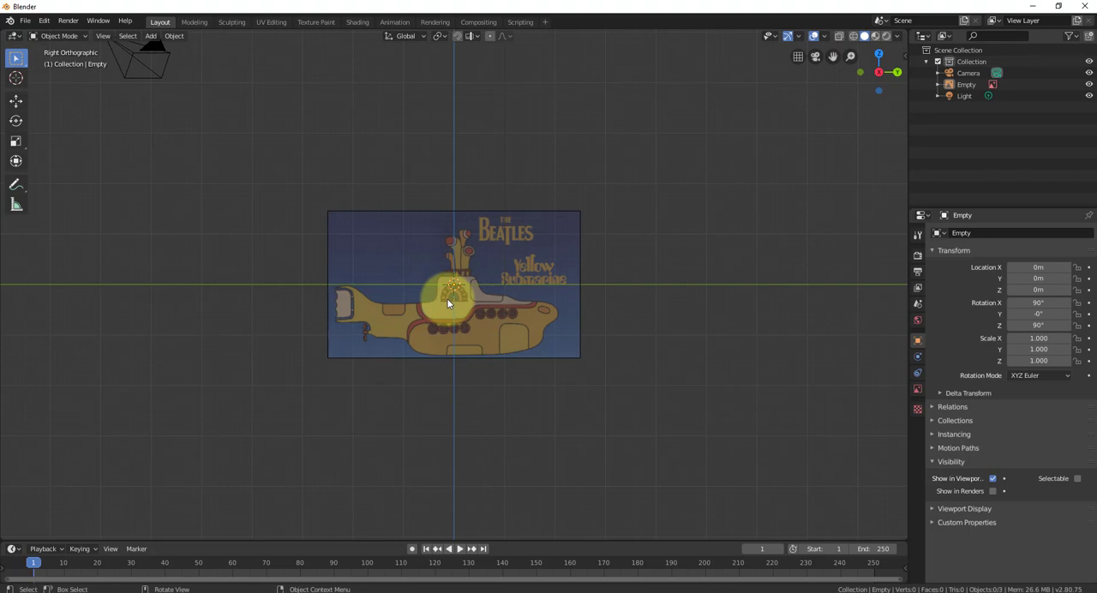
pyautogui.press('ctrl+KP_3')
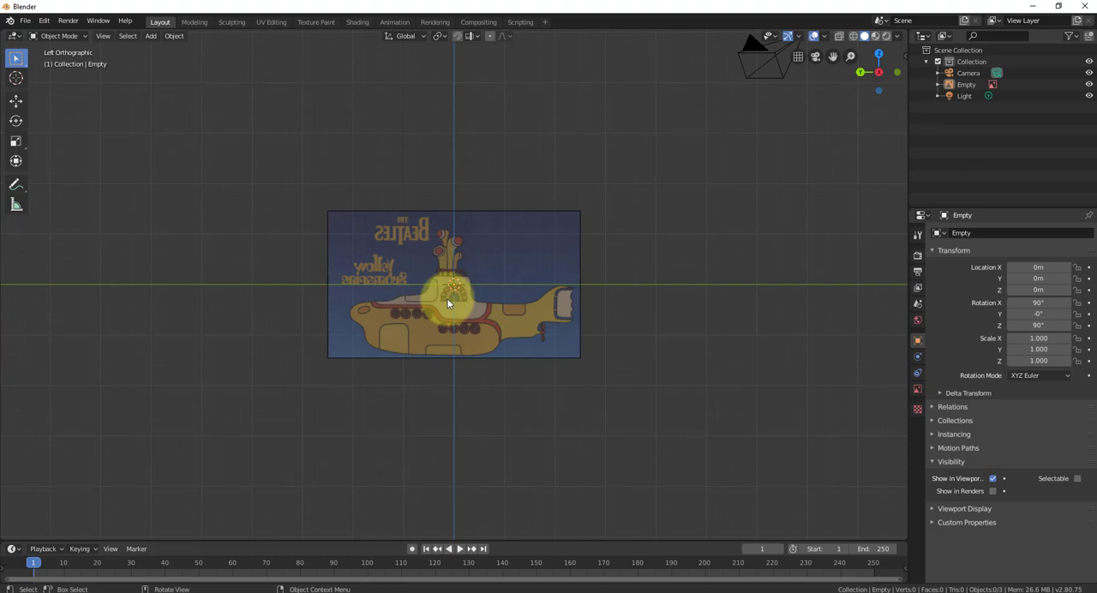
pyautogui.press('KP_3')
pyautogui.press('ctrl+KP_3')
pyautogui.press('KP_3')
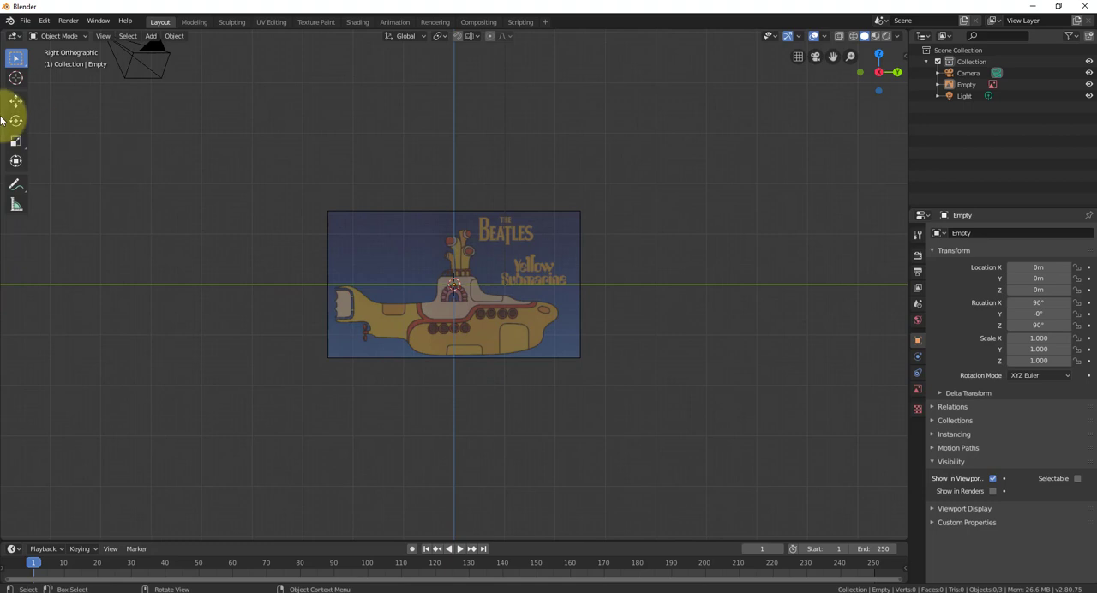
# - Add a mesh circle at the origin and set its vertices to 20
pyautogui.click(153, 37)
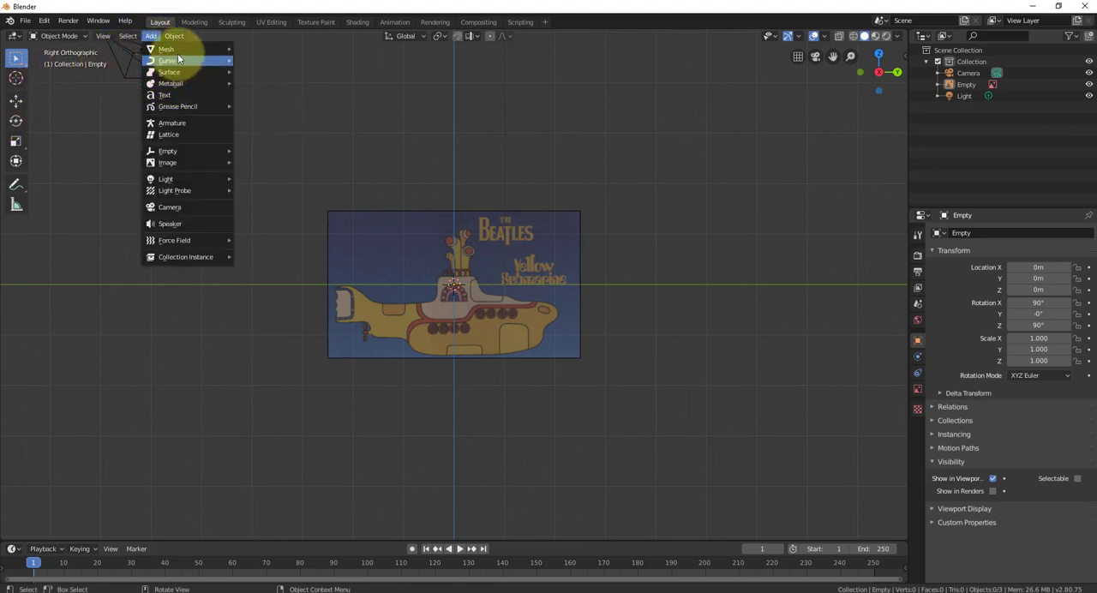
pyautogui.moveTo(175, 50)
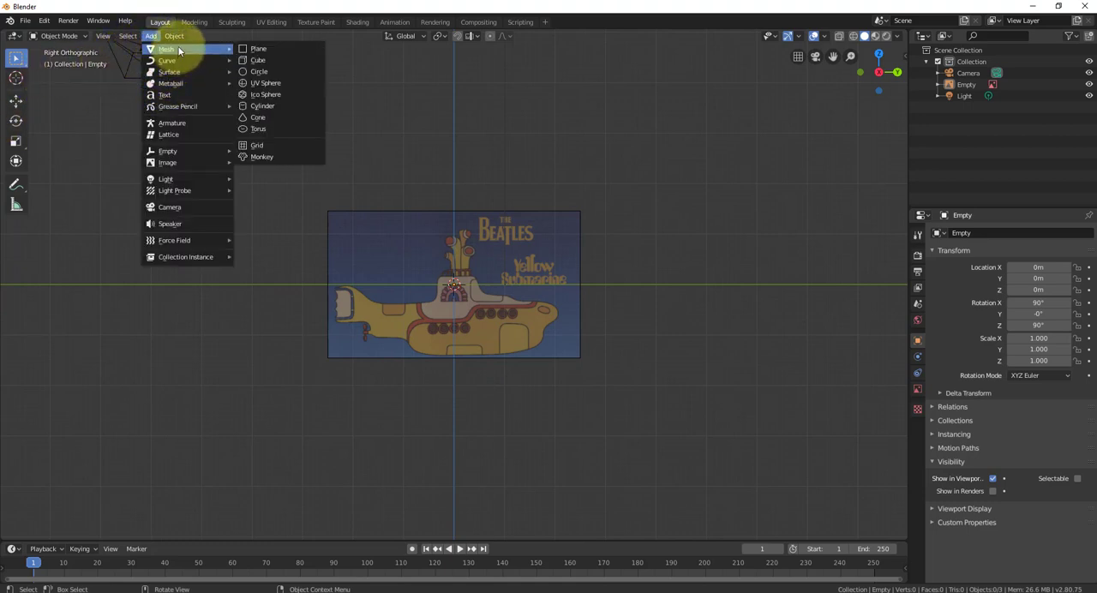
pyautogui.click(271, 72)
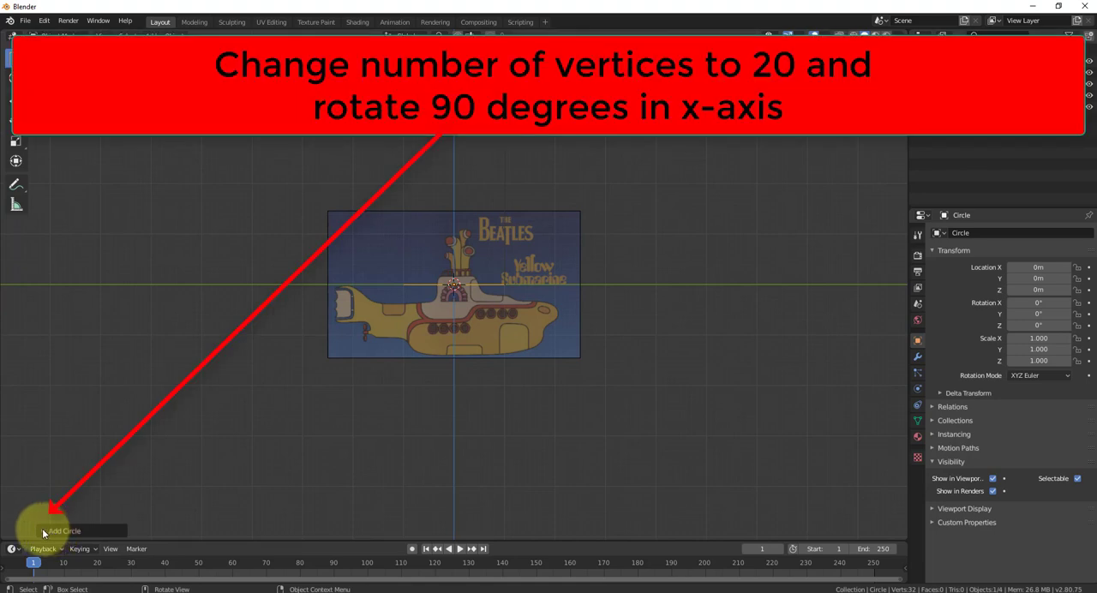
pyautogui.click(41, 529)
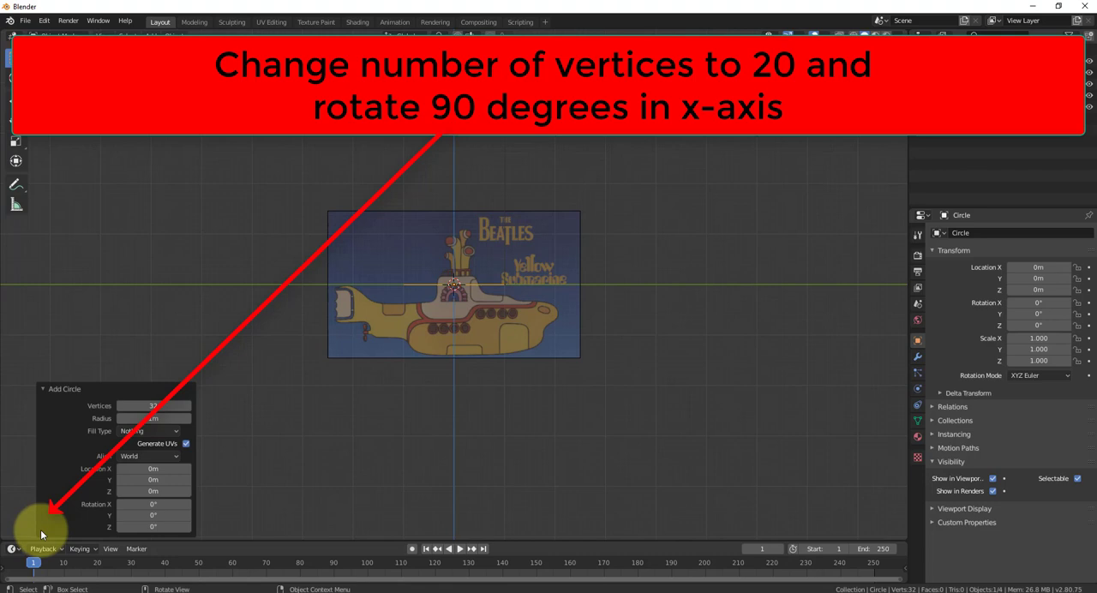
pyautogui.click(155, 408)
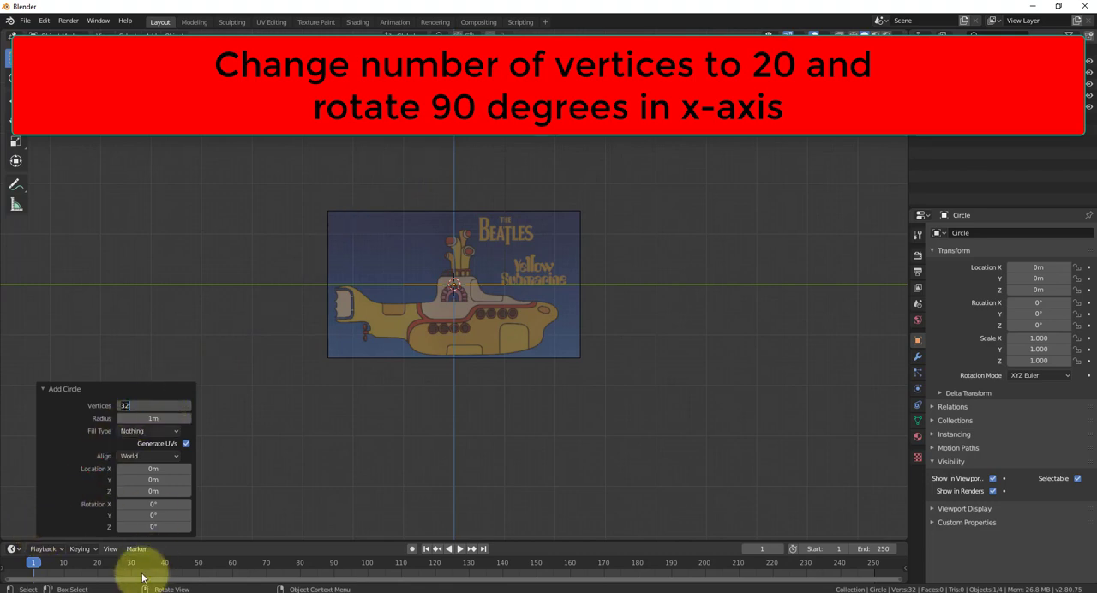
pyautogui.write('20')
pyautogui.press('Return')
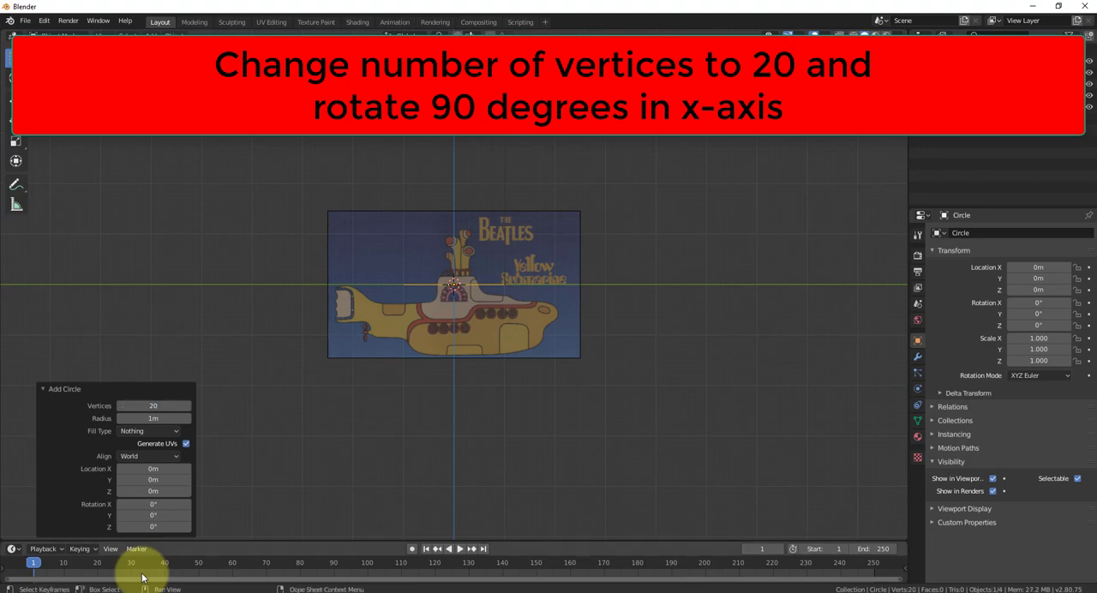
# - Set the new circle's X rotation to 90° and inspect its upright orientation in perspective before returning to right orthographic view
pyautogui.scroll(3, 447, 290)
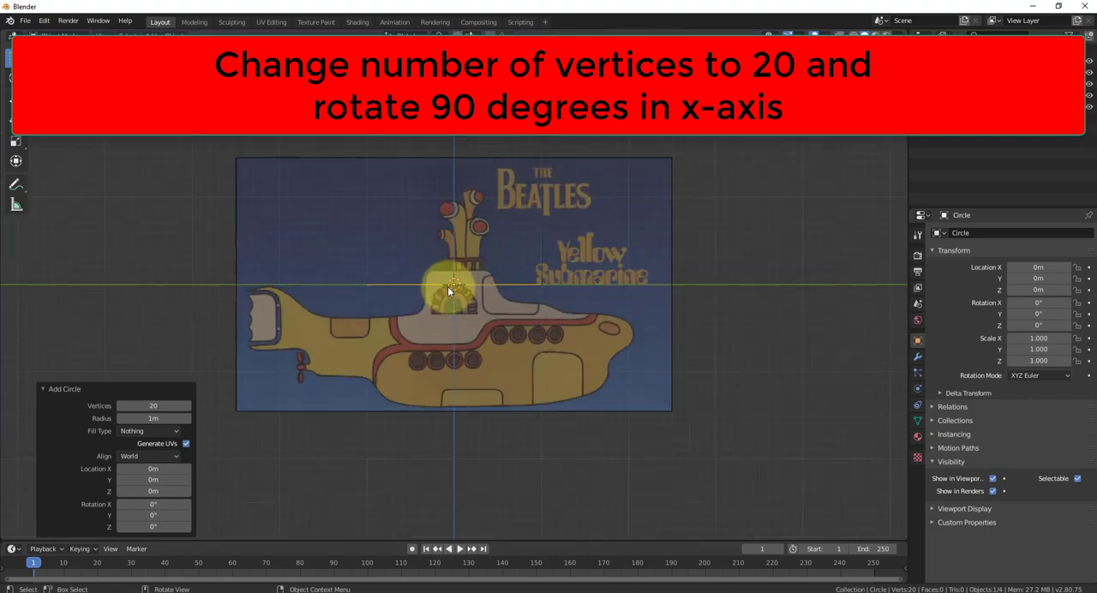
pyautogui.scroll(3, 449, 287)
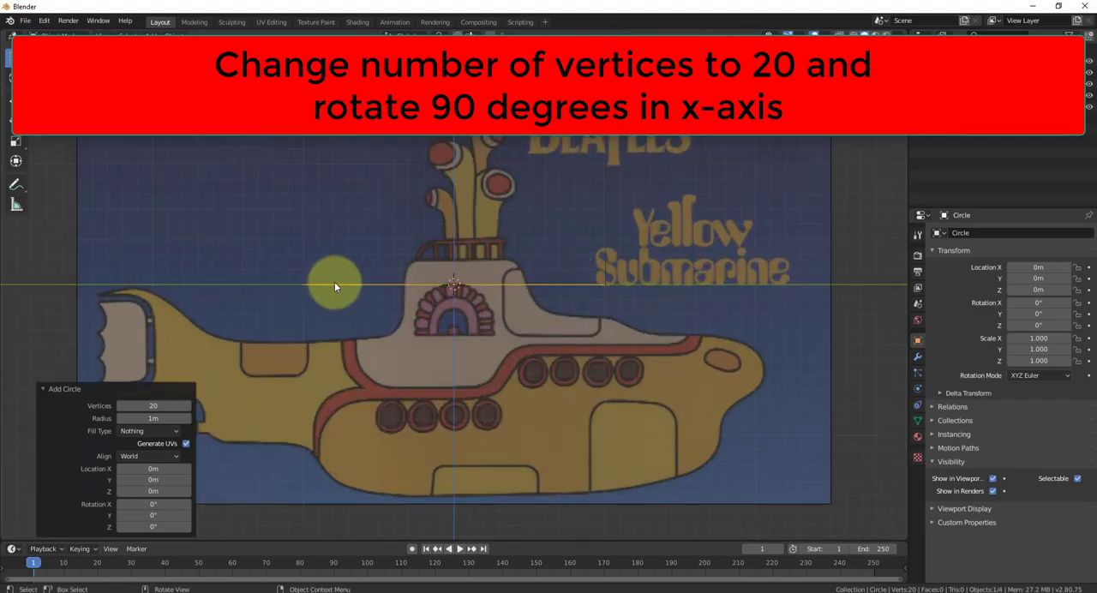
pyautogui.scroll(-3, 413, 421)
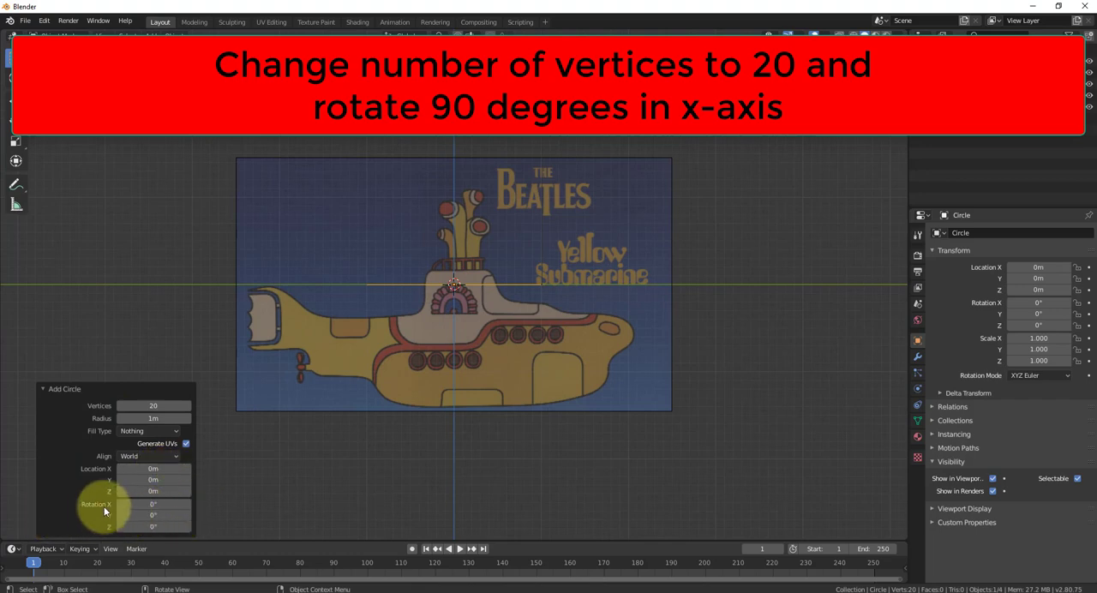
pyautogui.click(154, 505)
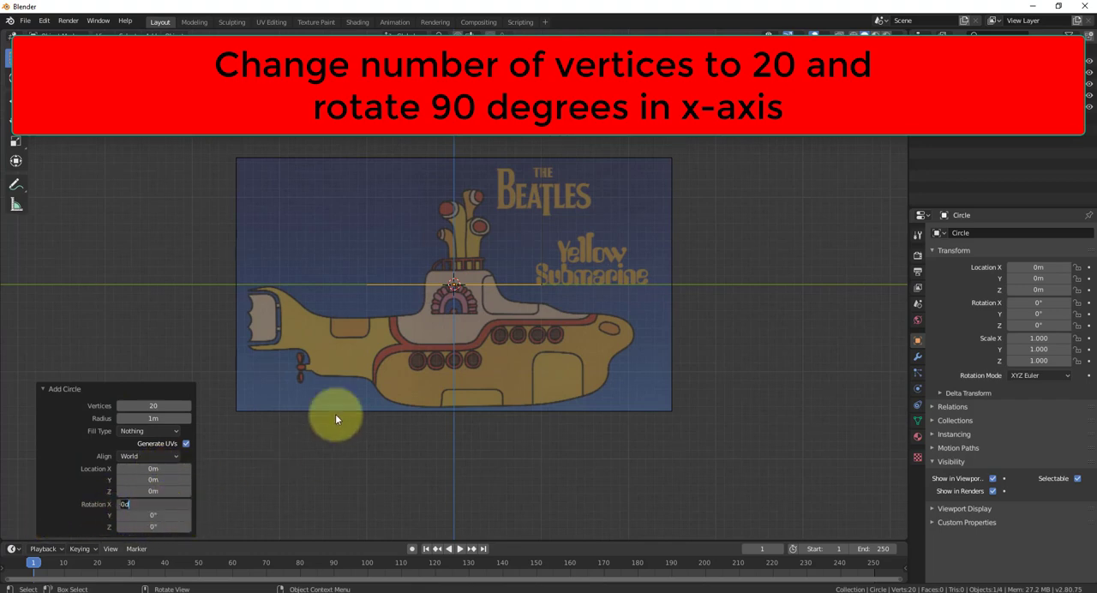
pyautogui.write('90')
pyautogui.press('Return')
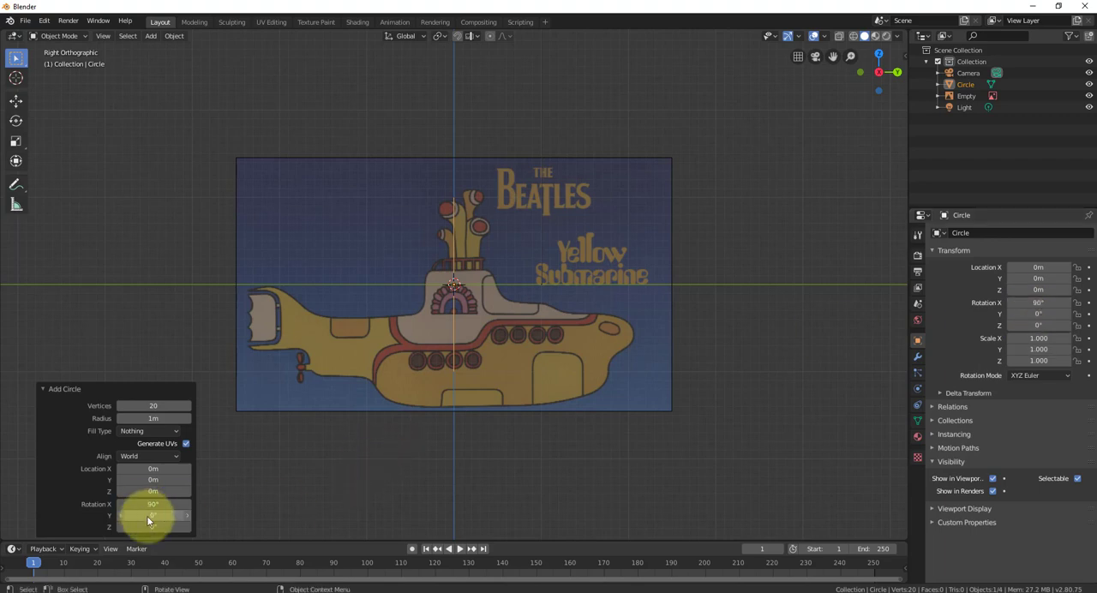
pyautogui.scroll(1, 451, 278)
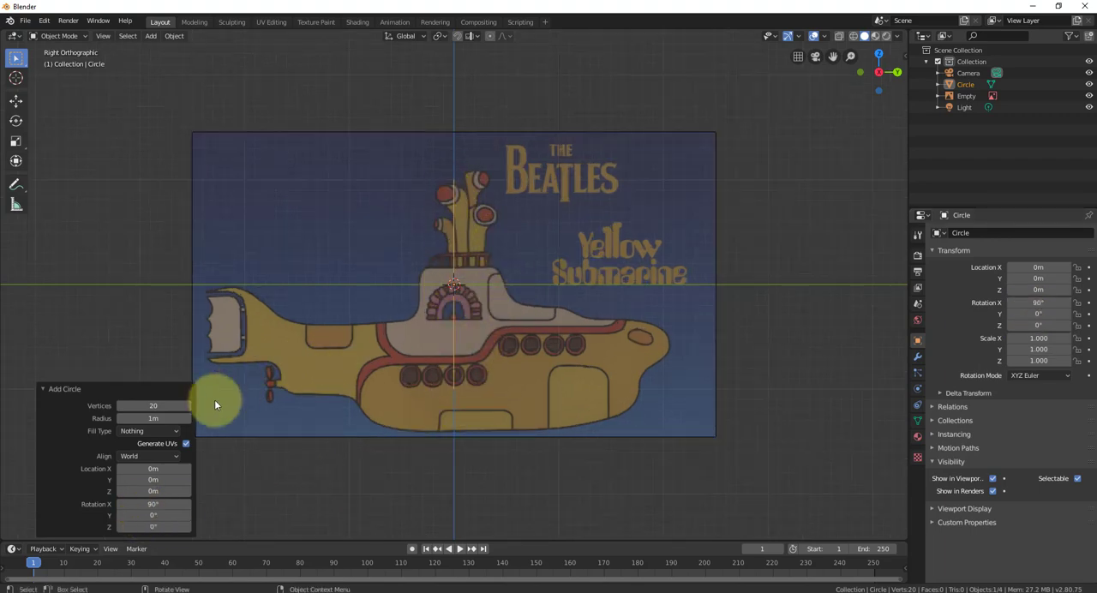
pyautogui.click(278, 478)
pyautogui.moveTo(520, 318); pyautogui.dragTo(512, 371, button='middle')
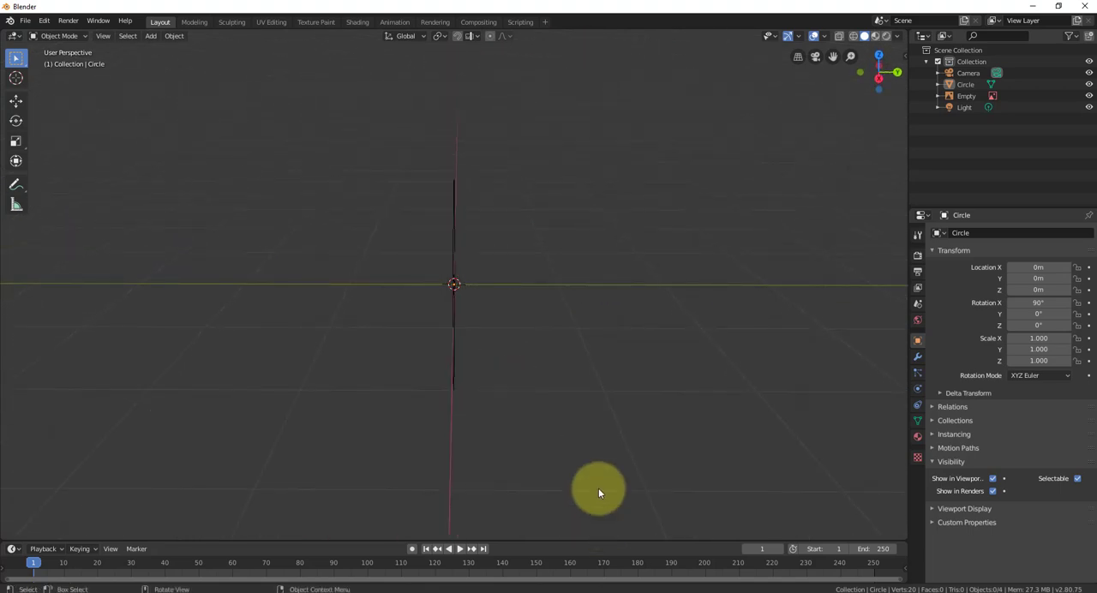
pyautogui.press('KP_3')
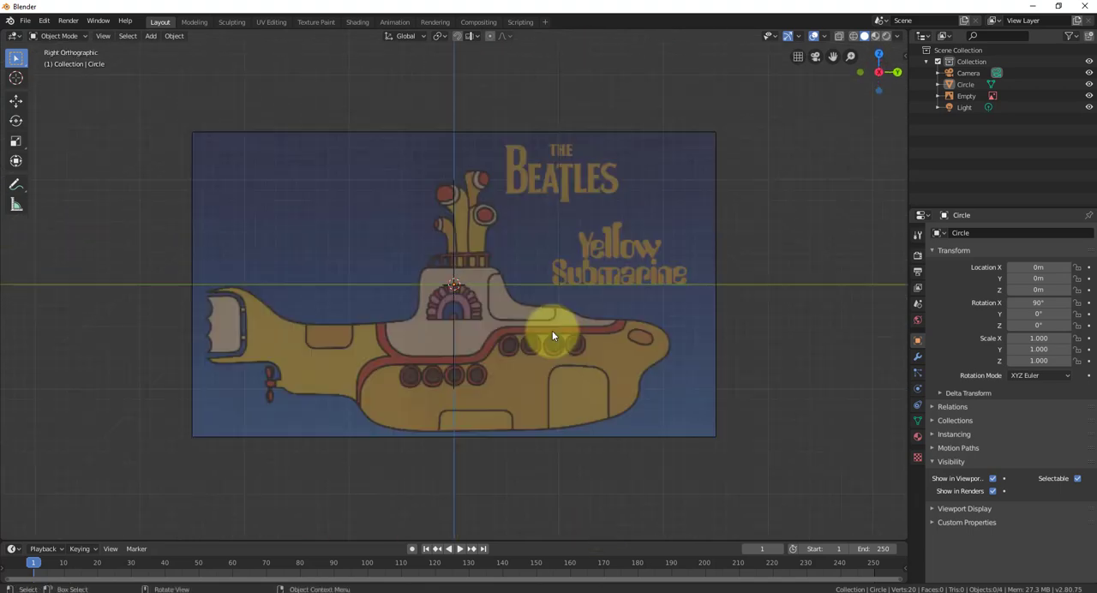
# - Move the circle down about 0.569 m along the Z axis over the submarine's hull
pyautogui.click(453, 322)
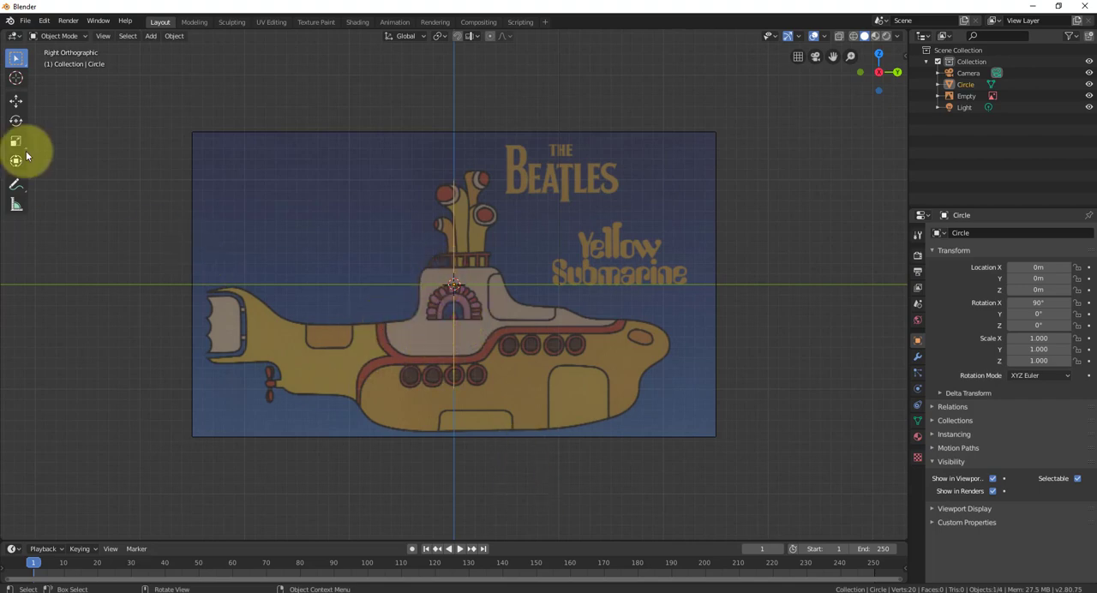
pyautogui.click(17, 102)
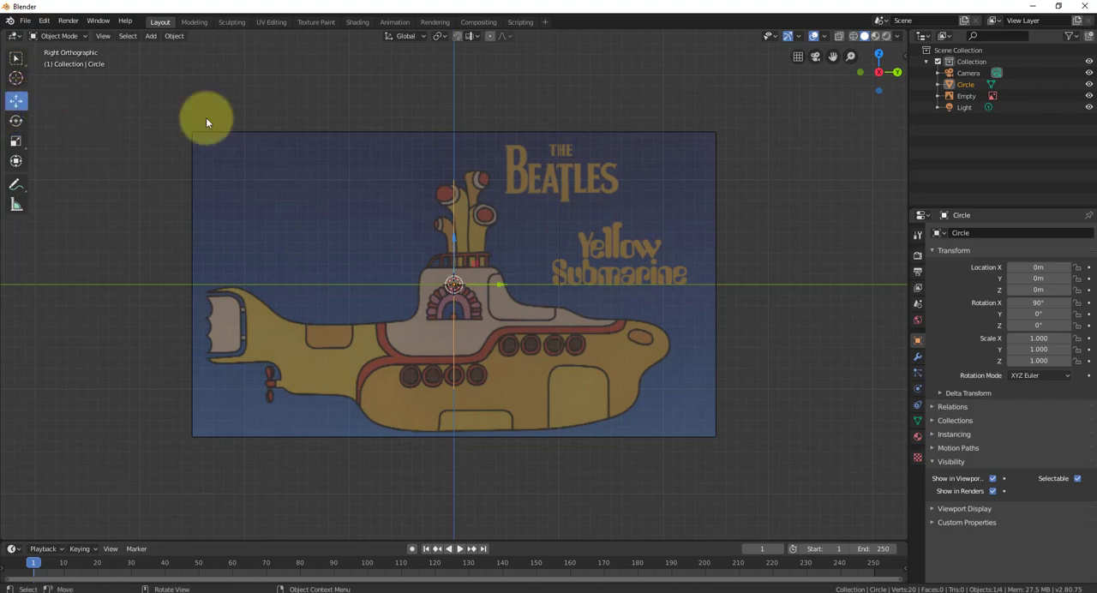
pyautogui.moveTo(452, 238); pyautogui.dragTo(454, 319)
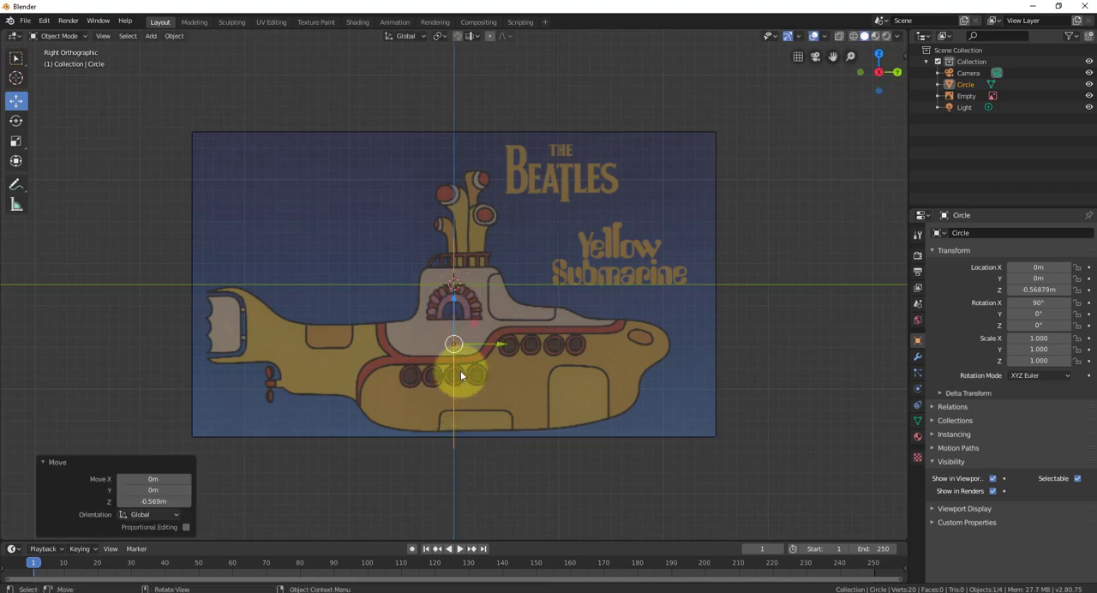
pyautogui.scroll(2, 460, 370)
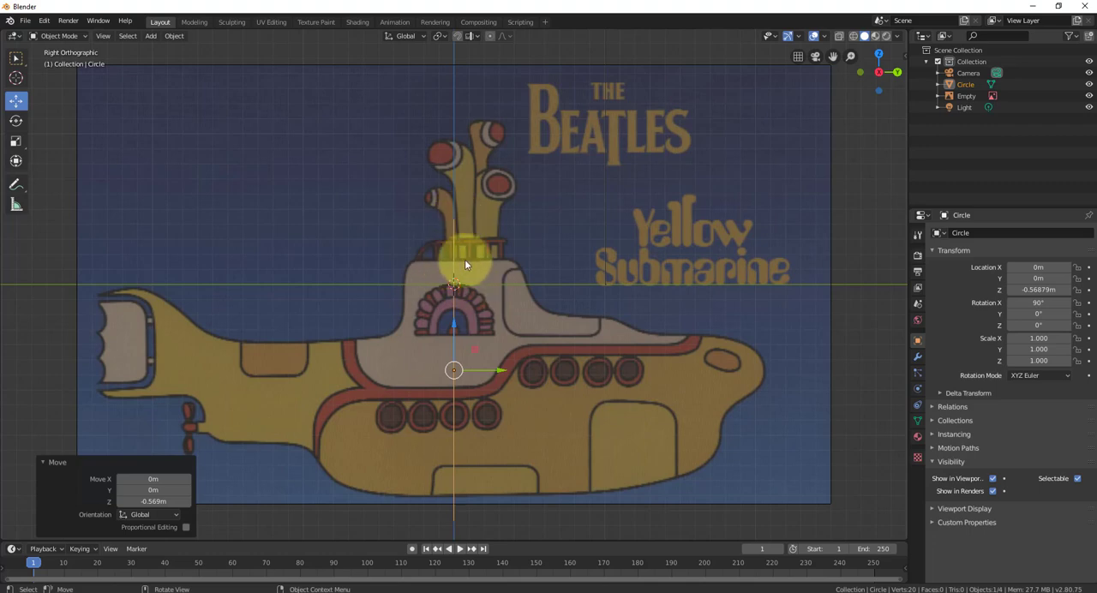
pyautogui.moveTo(453, 414); pyautogui.dragTo(449, 370, button='middle')
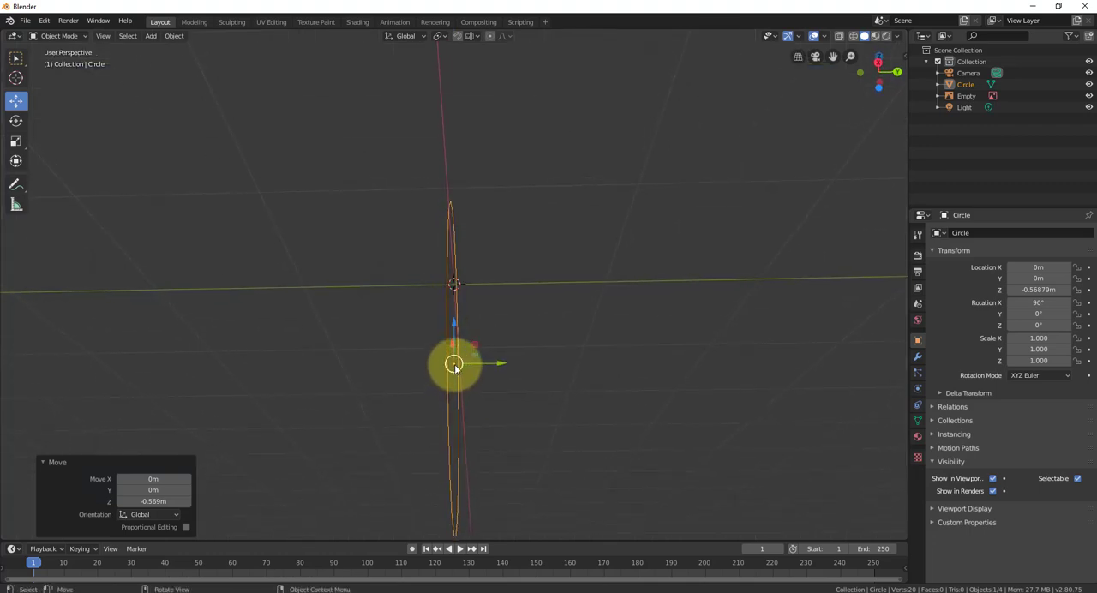
pyautogui.press('KP_3')
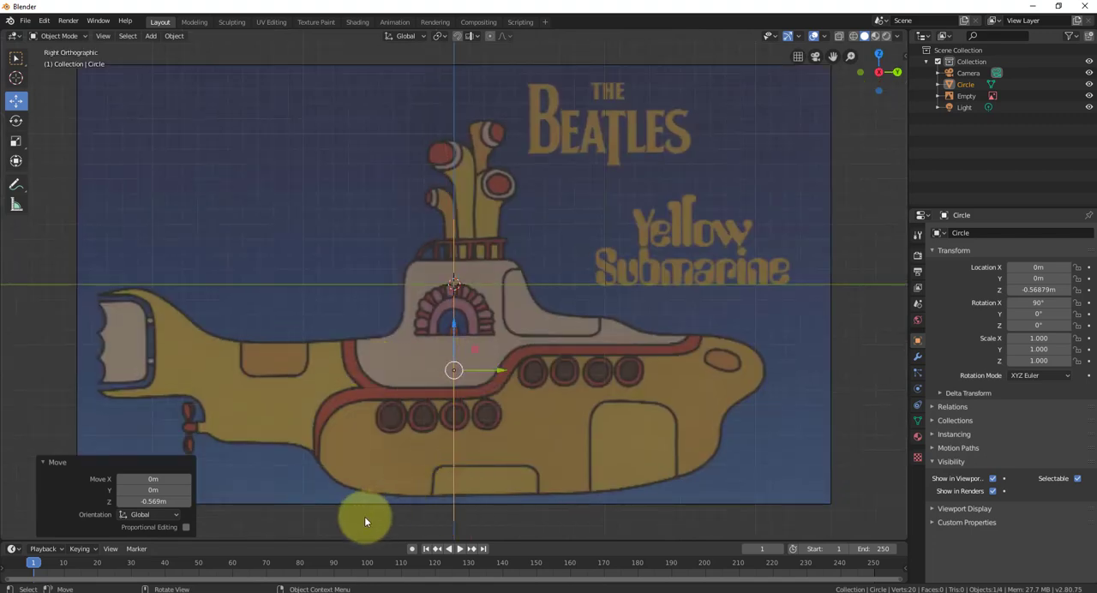
pyautogui.click(39, 462)
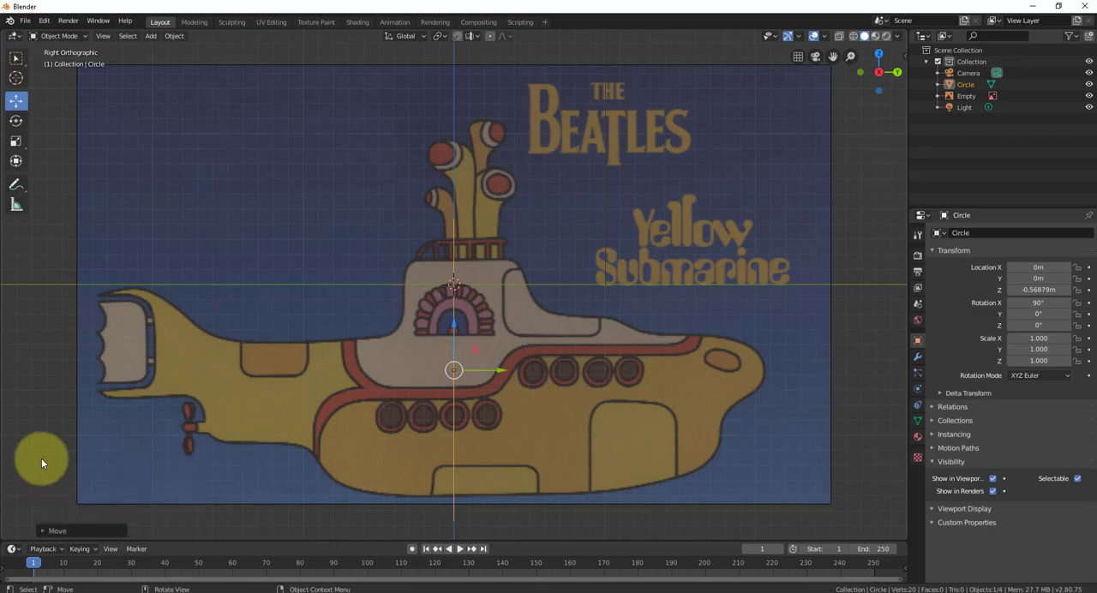
# - Switch to the browser, review the edit mode shortcuts in Blender template.pdf, and return to Blender
pyautogui.moveTo(1096, 214); pyautogui.dragTo(514, 1)
pyautogui.scroll(3, 412, 255)
pyautogui.scroll(3, 409, 255)
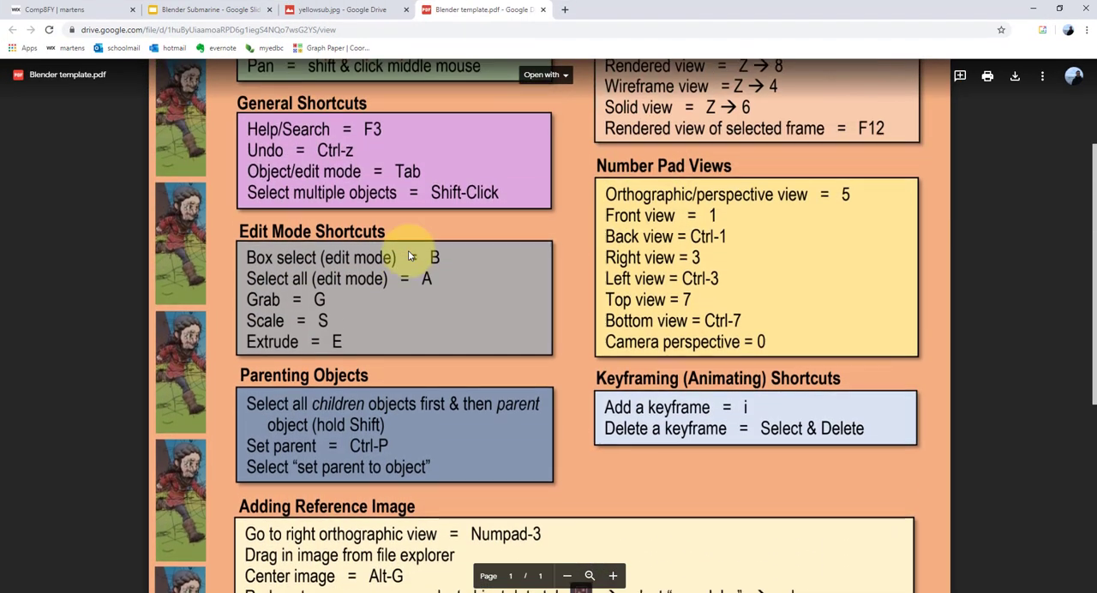
pyautogui.moveTo(248, 318); pyautogui.dragTo(452, 314)
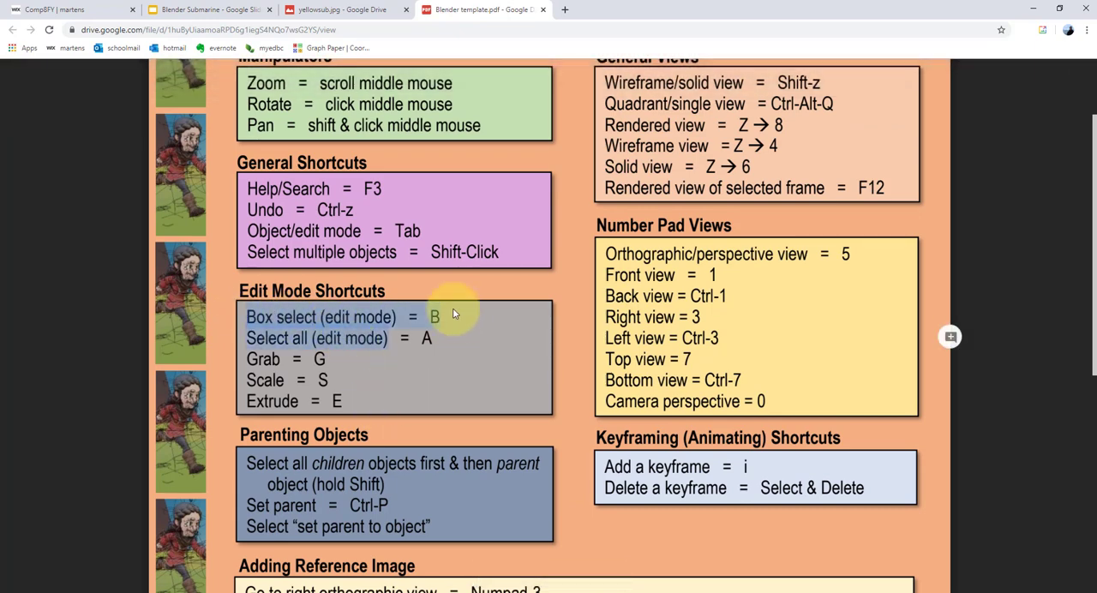
pyautogui.click(415, 335)
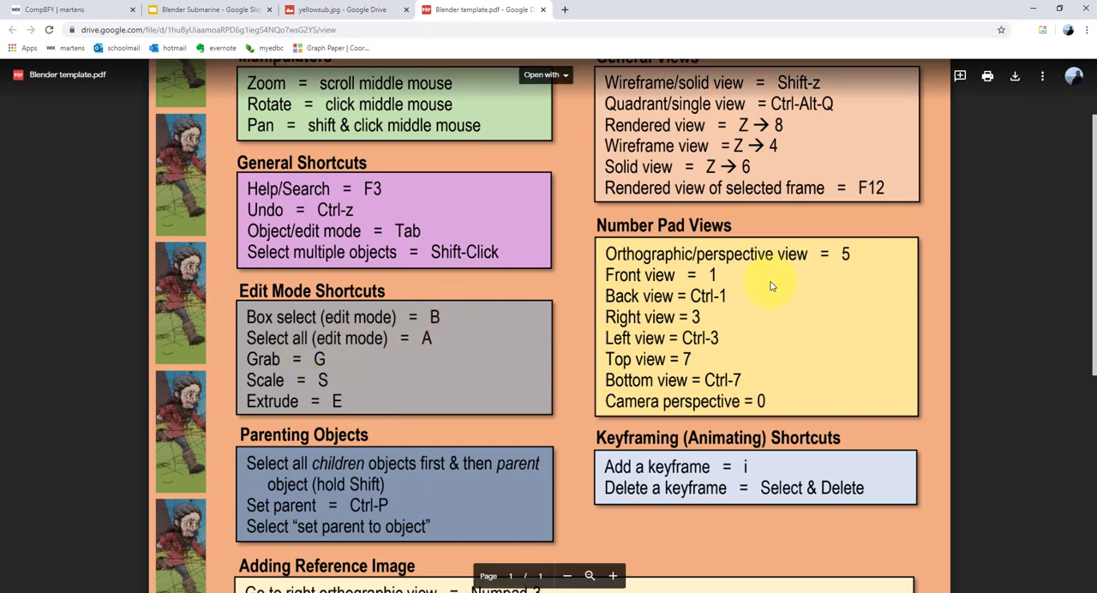
pyautogui.click(1034, 12)
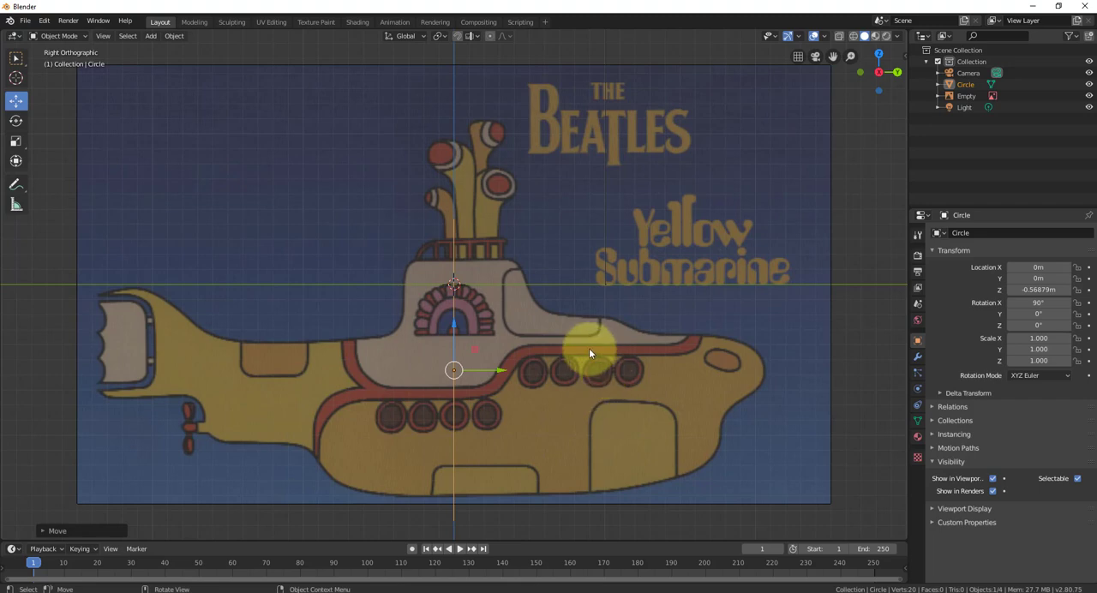
# - Scale the circle to about 0.785 and lower it to about -0.656 m on Z over the hull
pyautogui.press('s')
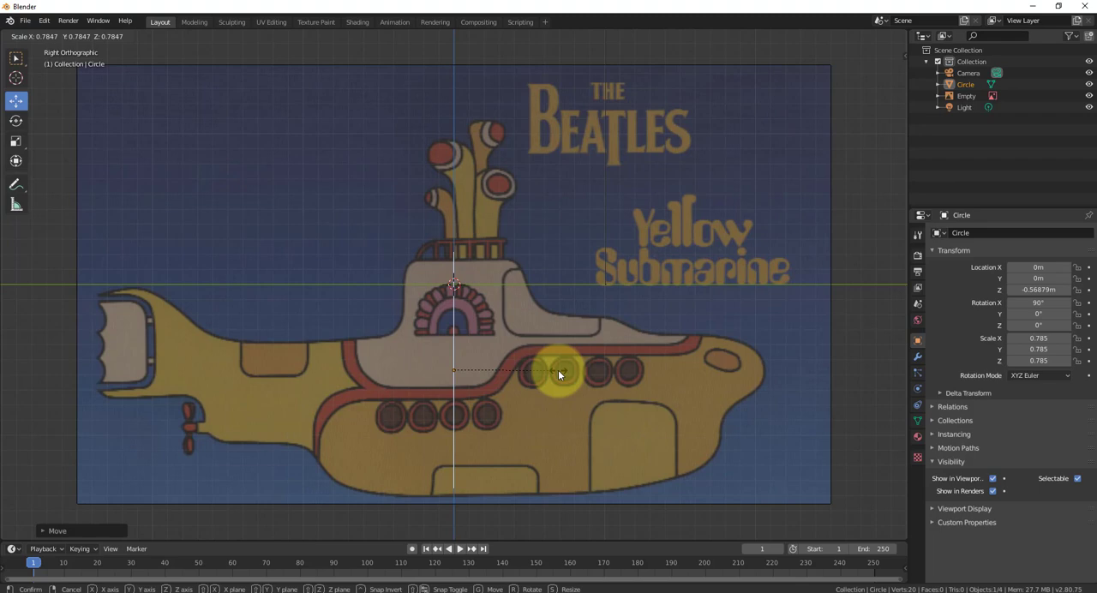
pyautogui.click(559, 372)
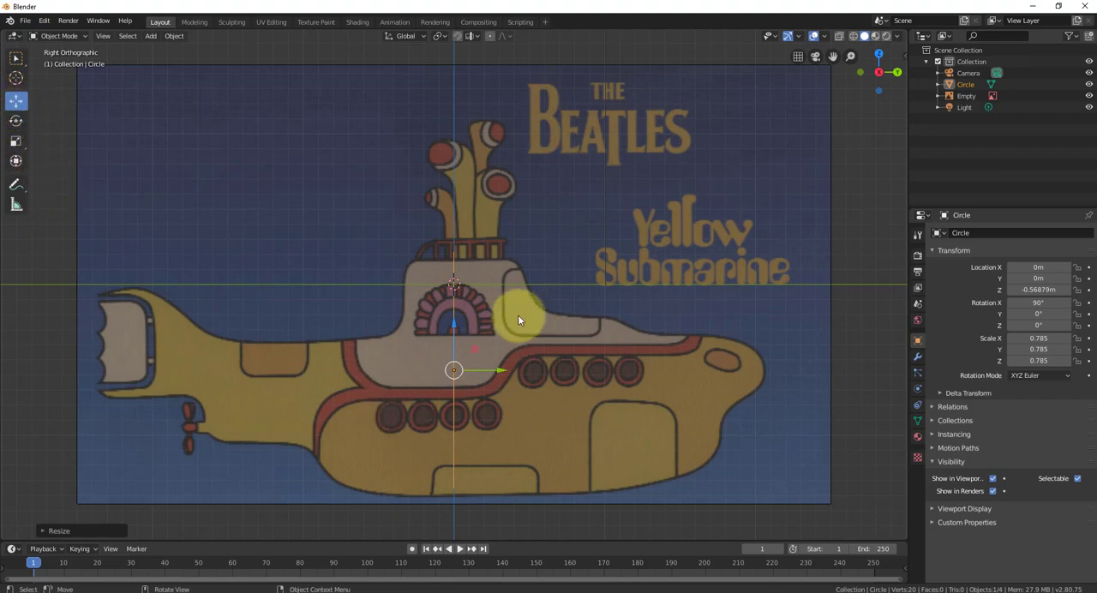
pyautogui.moveTo(453, 322); pyautogui.dragTo(455, 335)
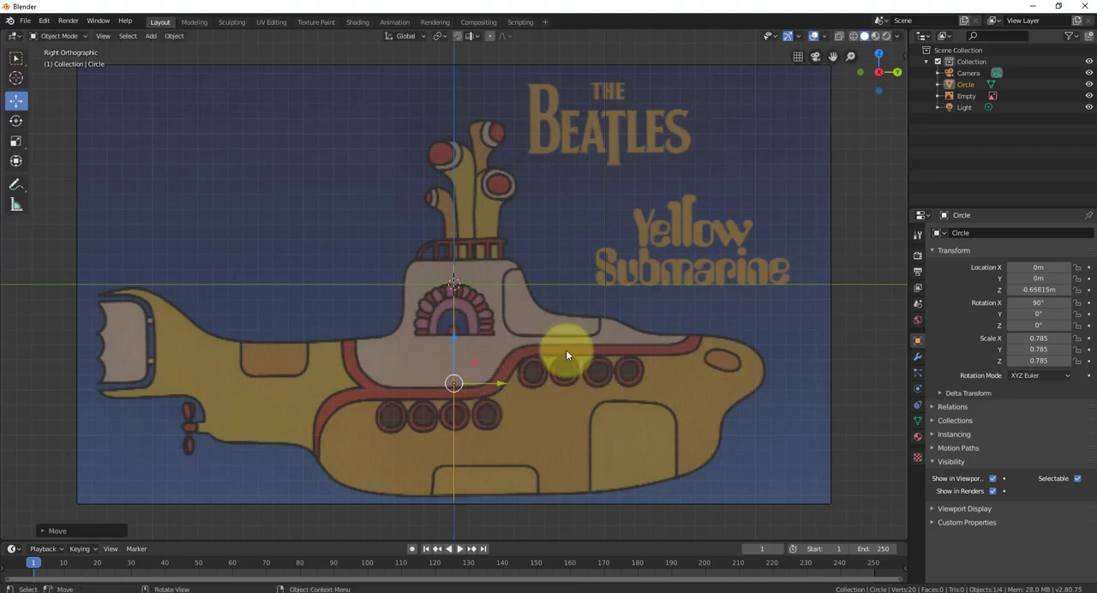
# - Grab the circle and place it at about Y -0.099 m, Z -0.622 m amidships, ending in right orthographic view
pyautogui.press('g')
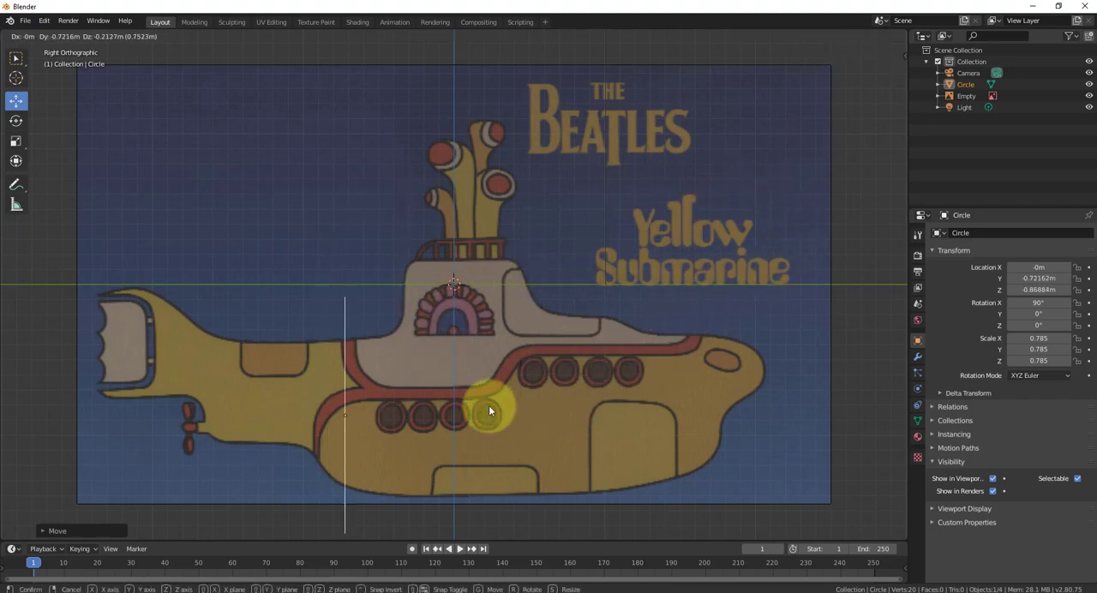
pyautogui.click(541, 352)
pyautogui.moveTo(567, 395); pyautogui.dragTo(583, 420, button='middle')
pyautogui.press('KP_3')
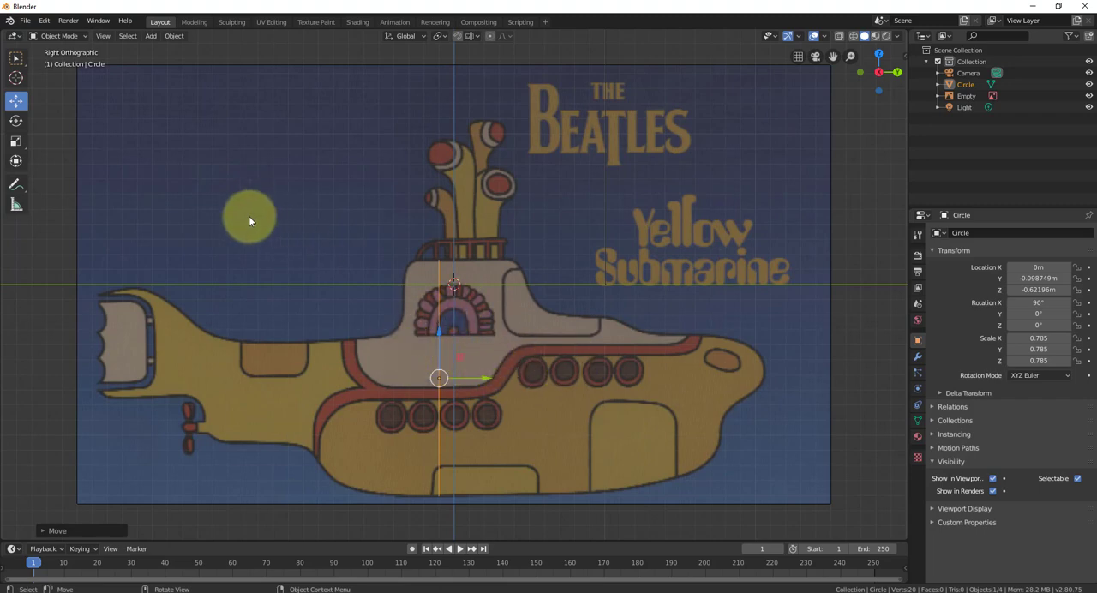
# - Select the circle, switch it to Edit Mode and deselect all of its vertices
pyautogui.click(83, 37)
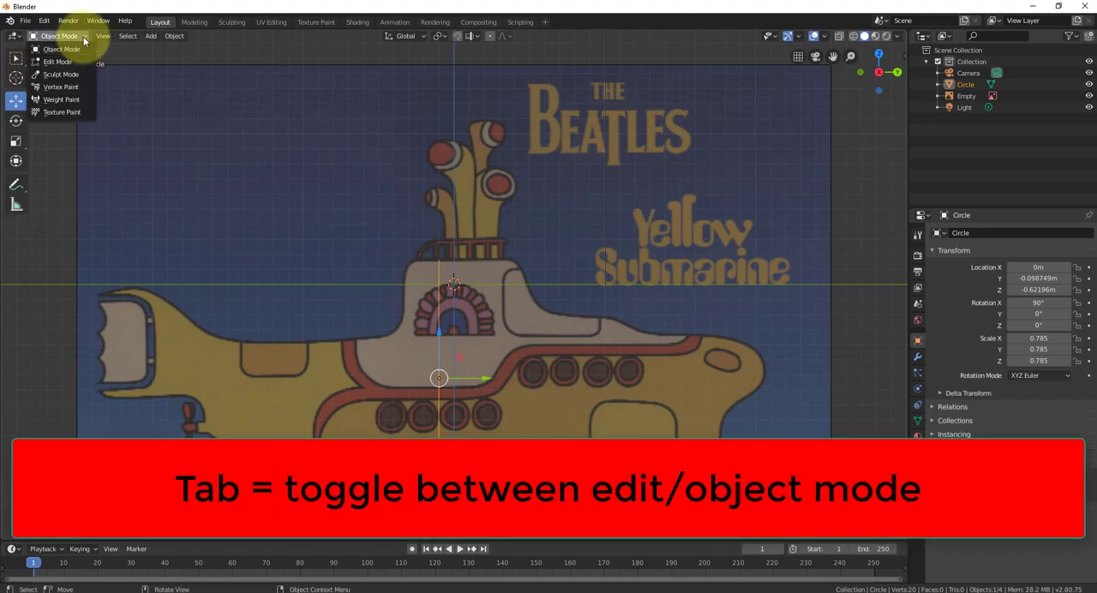
pyautogui.click(84, 38)
pyautogui.click(319, 229)
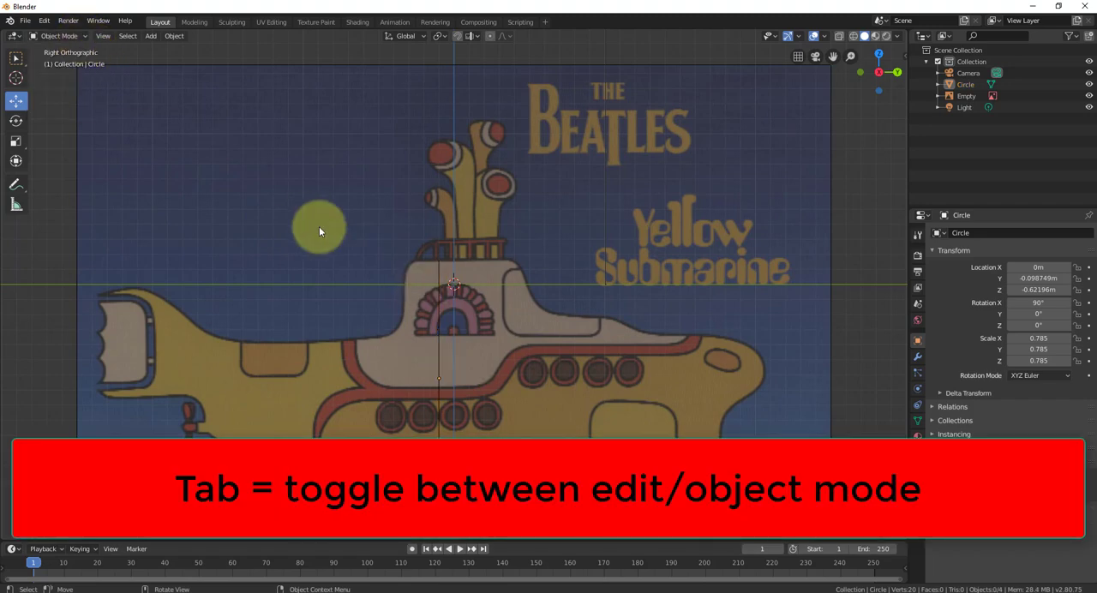
pyautogui.click(439, 347)
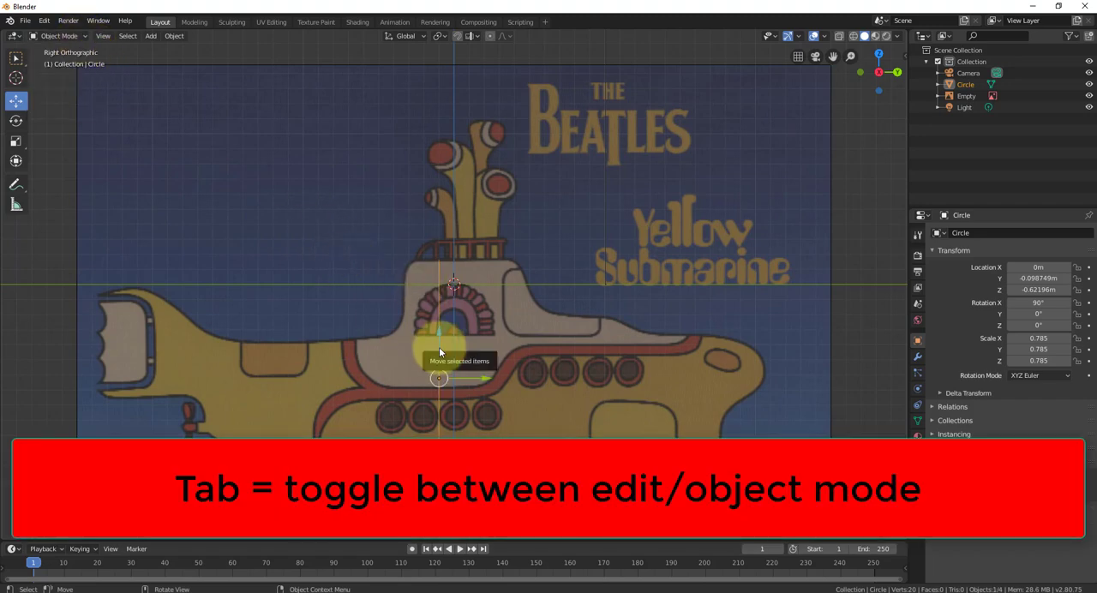
pyautogui.press('Tab')
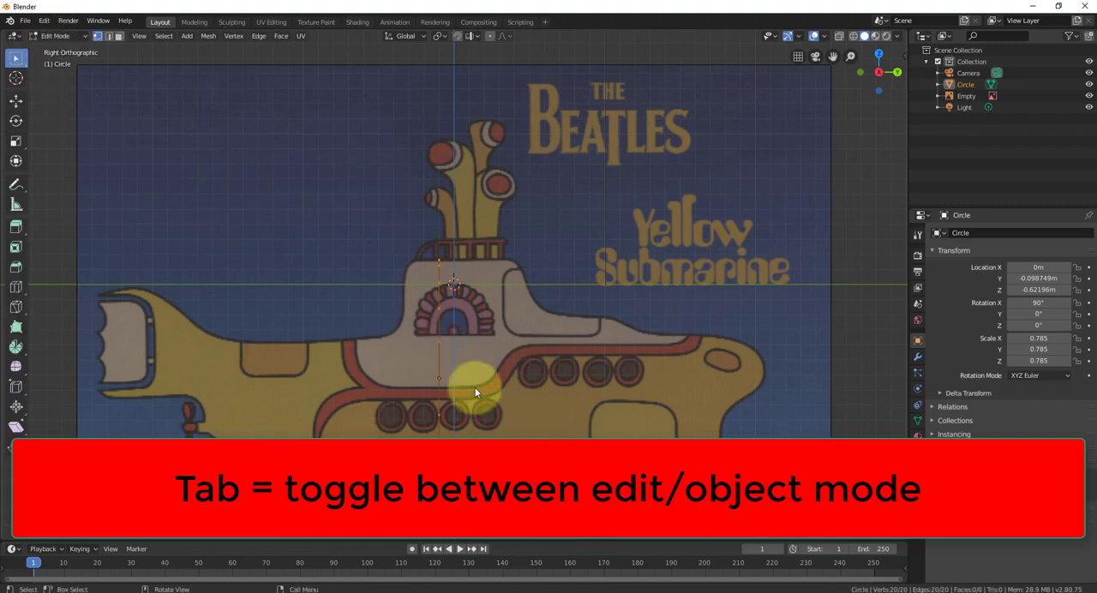
pyautogui.click(523, 363)
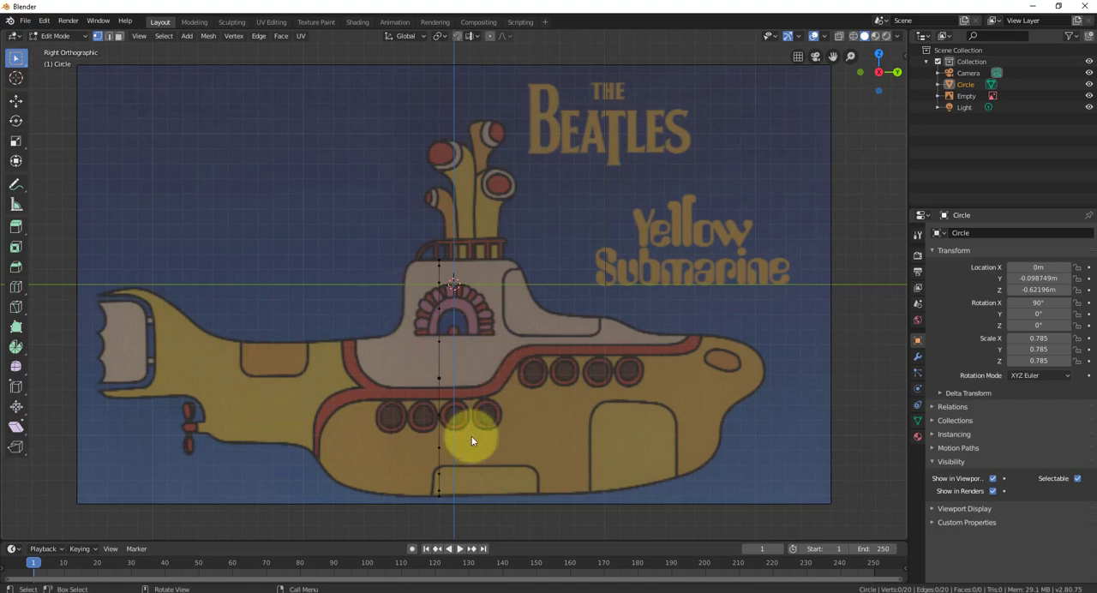
# - Inspect the circle's vertices in perspective, then try selecting and deselecting all of them in right orthographic view
pyautogui.moveTo(440, 436); pyautogui.dragTo(532, 439, button='middle')
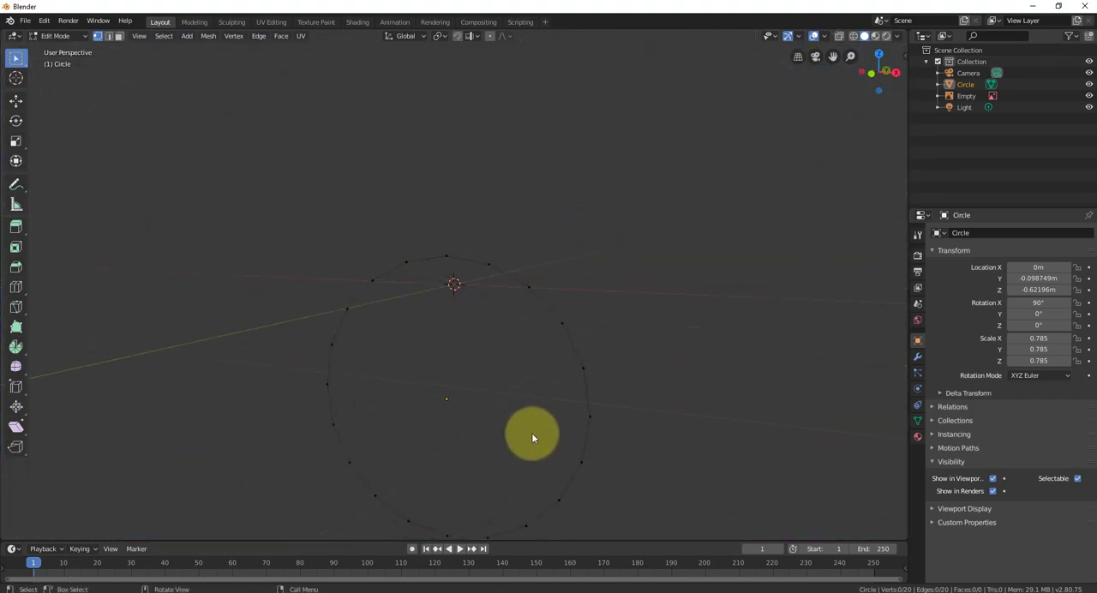
pyautogui.press('KP_3')
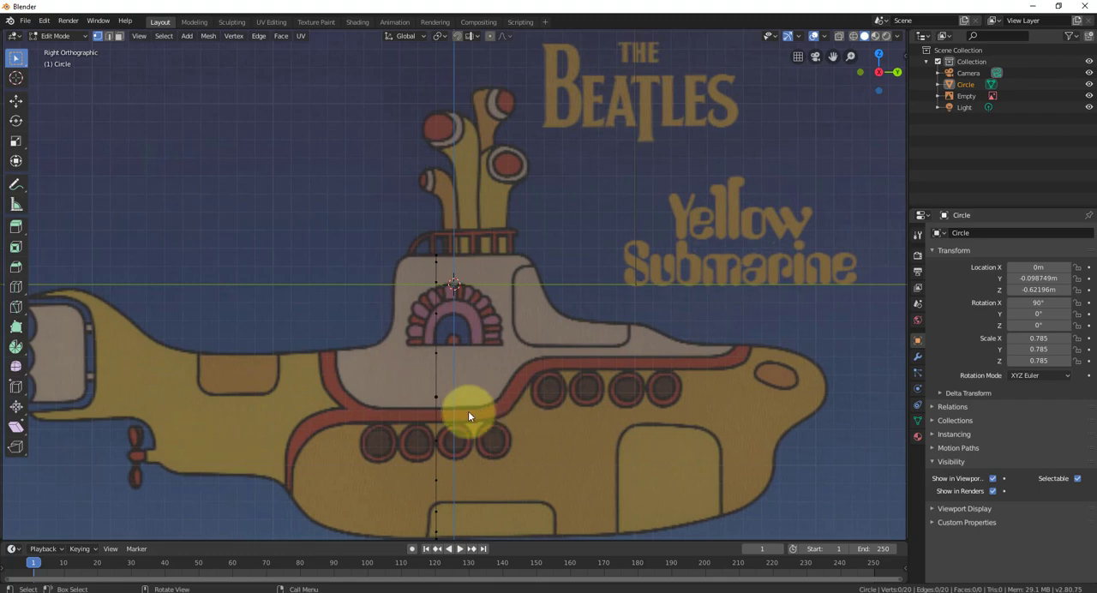
pyautogui.press('a')
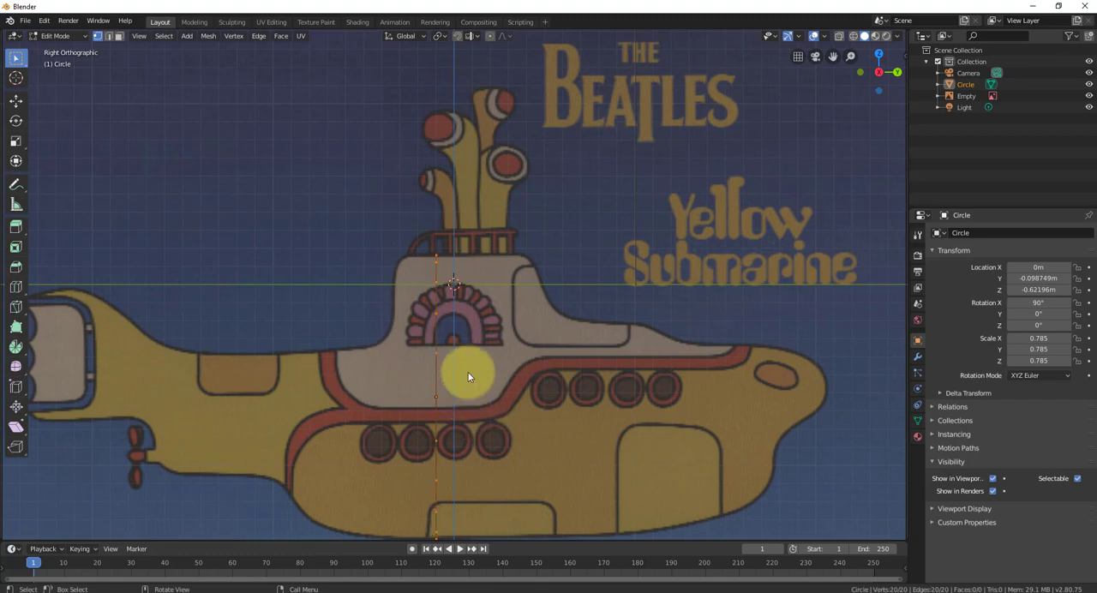
pyautogui.hotkey('alt', 'a')
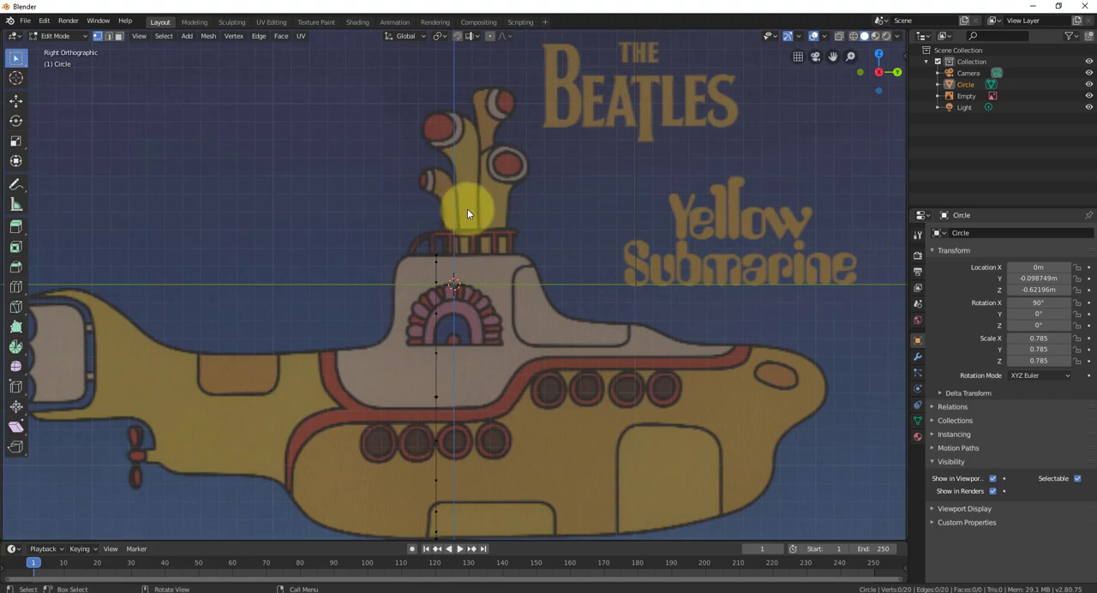
# - Try box-selecting the whole circle from right orthographic view and check the selection in perspective
pyautogui.press('b')
pyautogui.moveTo(467, 201); pyautogui.dragTo(405, 581)
pyautogui.moveTo(562, 439); pyautogui.dragTo(549, 490, button='middle')
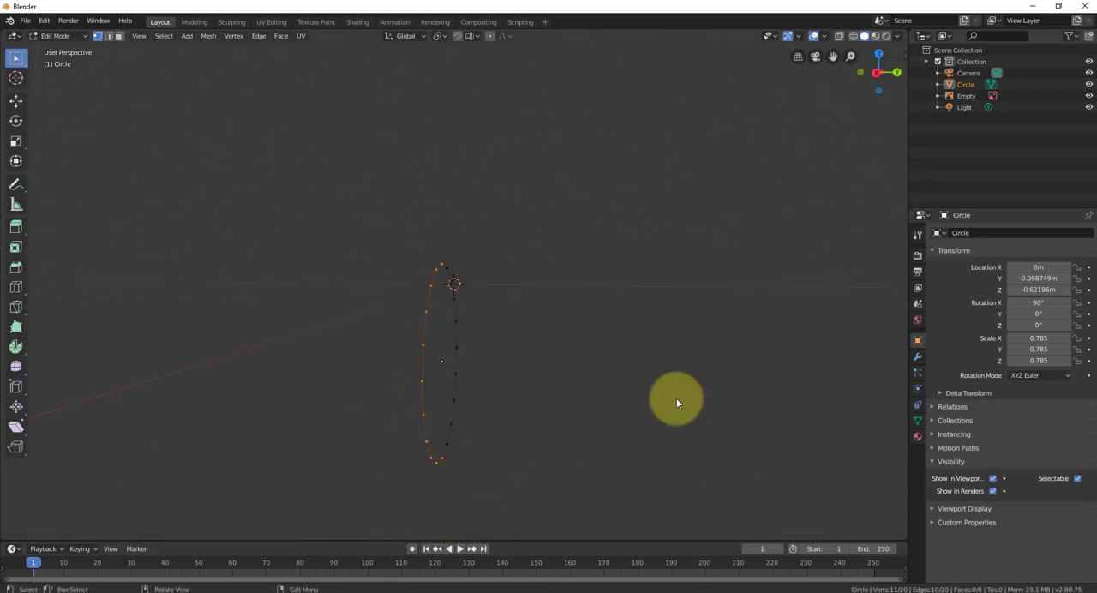
pyautogui.press('KP_3')
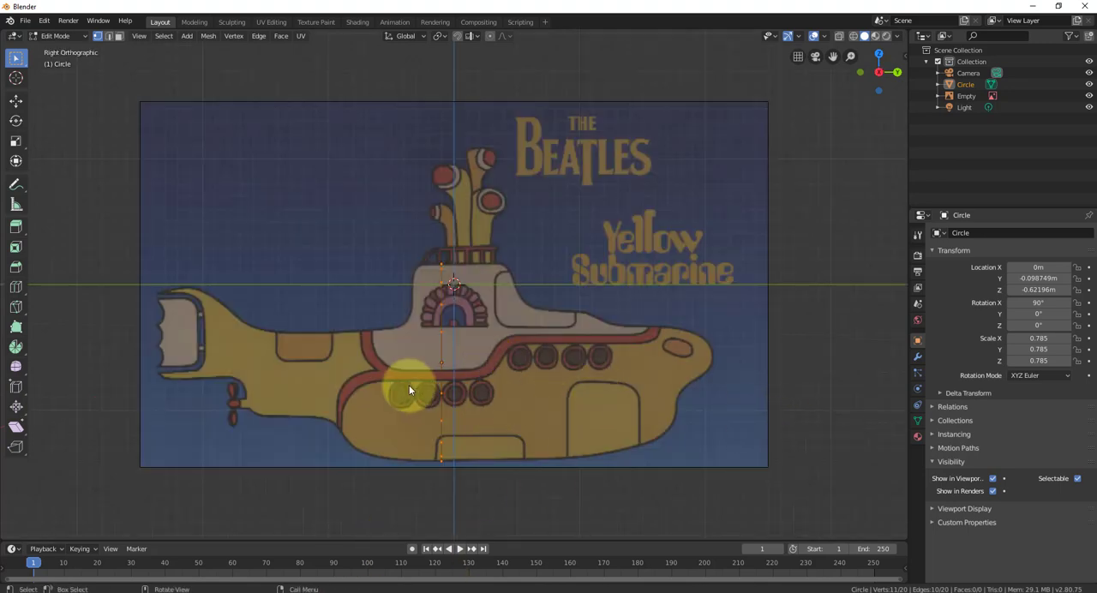
# - Select all of the circle's vertices and check the selection in perspective before returning to right orthographic view
pyautogui.click(465, 356)
pyautogui.press('a')
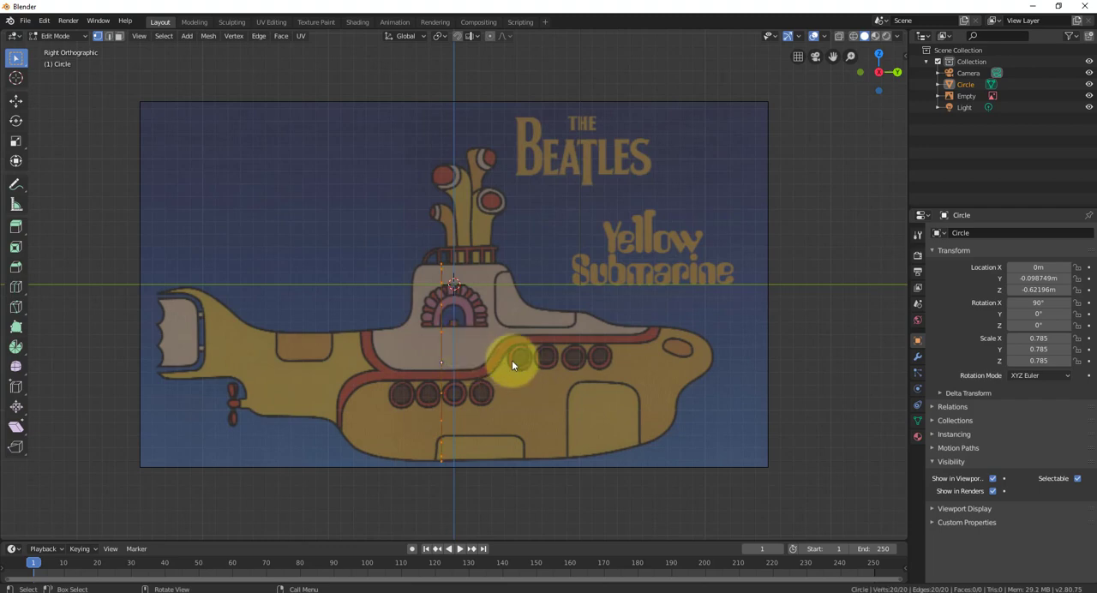
pyautogui.moveTo(512, 360)
pyautogui.mouseDown(button='middle')
pyautogui.moveTo(444, 366)
pyautogui.moveTo(502, 366)
pyautogui.mouseUp(button='middle')
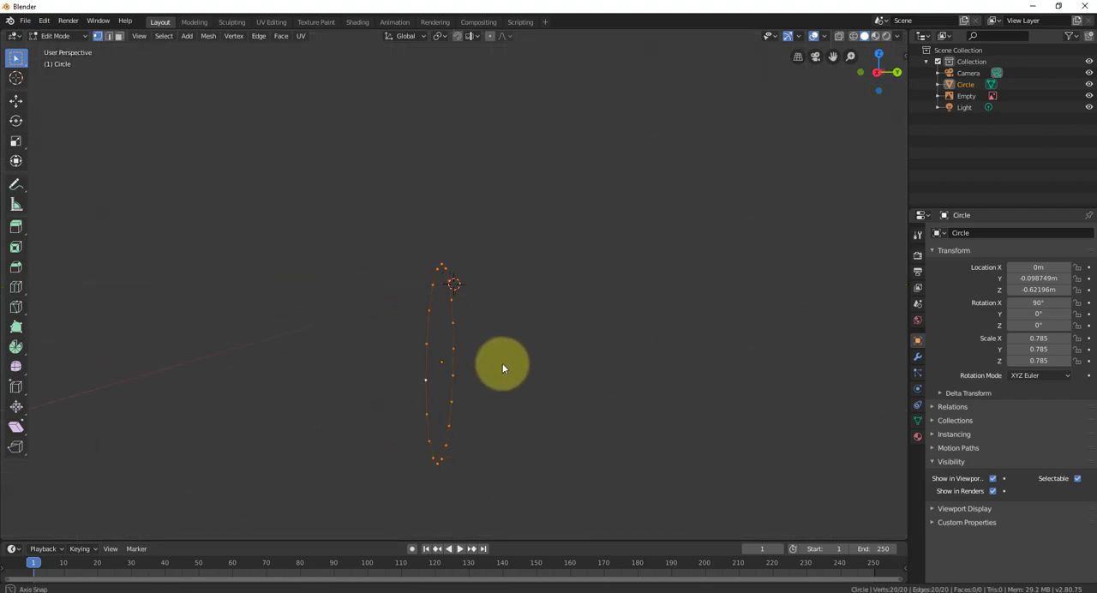
pyautogui.press('KP_3')
# - Repeat the box selection for comparison in perspective, then select all the circle's vertices in right orthographic view
pyautogui.click(554, 197)
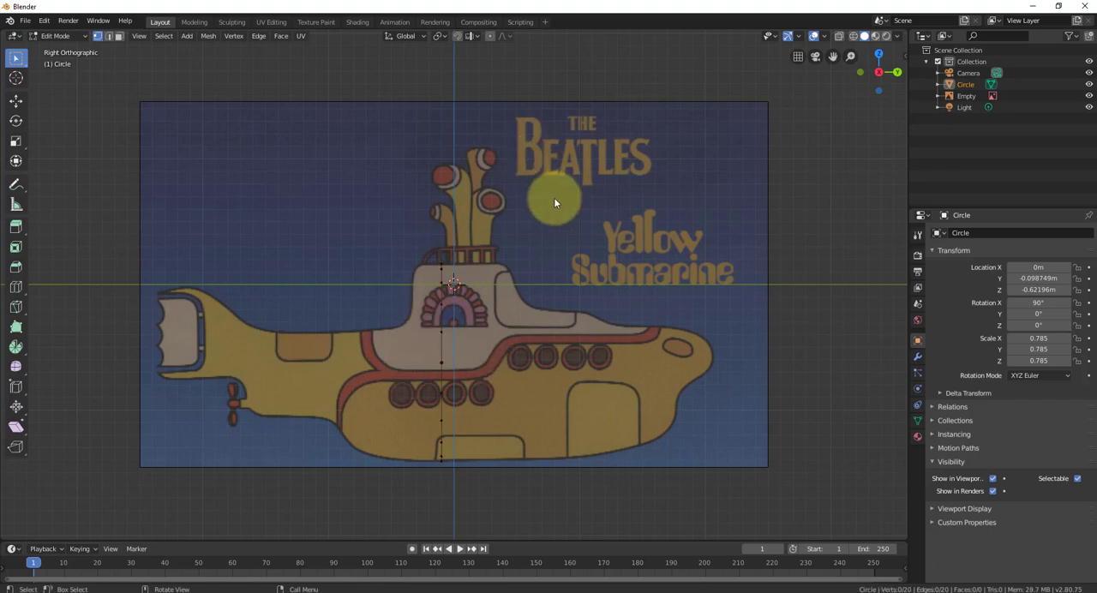
pyautogui.moveTo(508, 191); pyautogui.dragTo(411, 535)
pyautogui.moveTo(690, 351); pyautogui.dragTo(580, 359, button='middle')
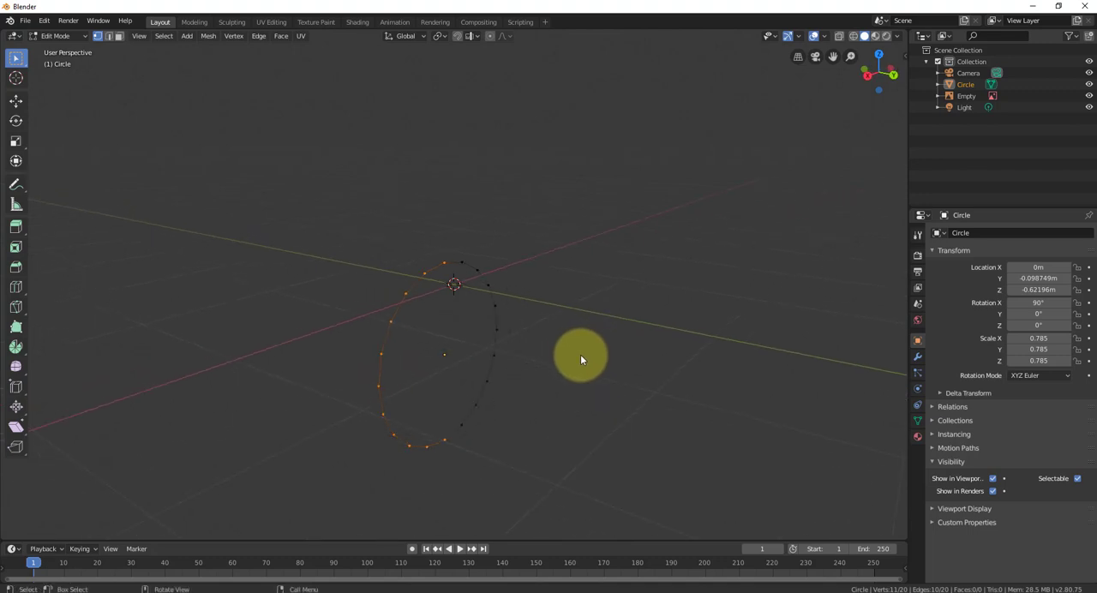
pyautogui.press('KP_3')
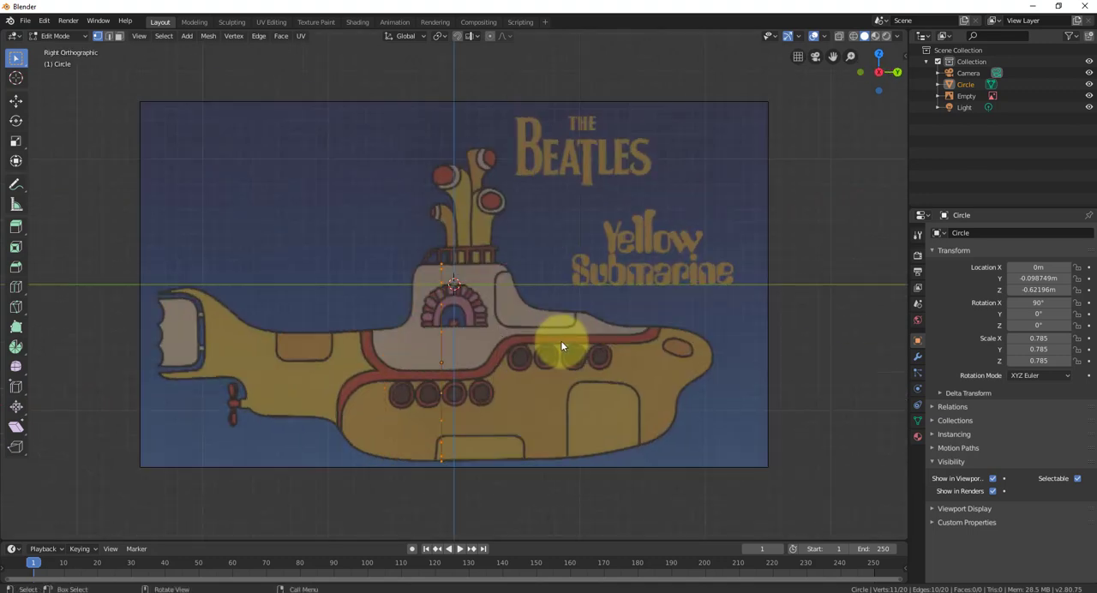
pyautogui.press('a')
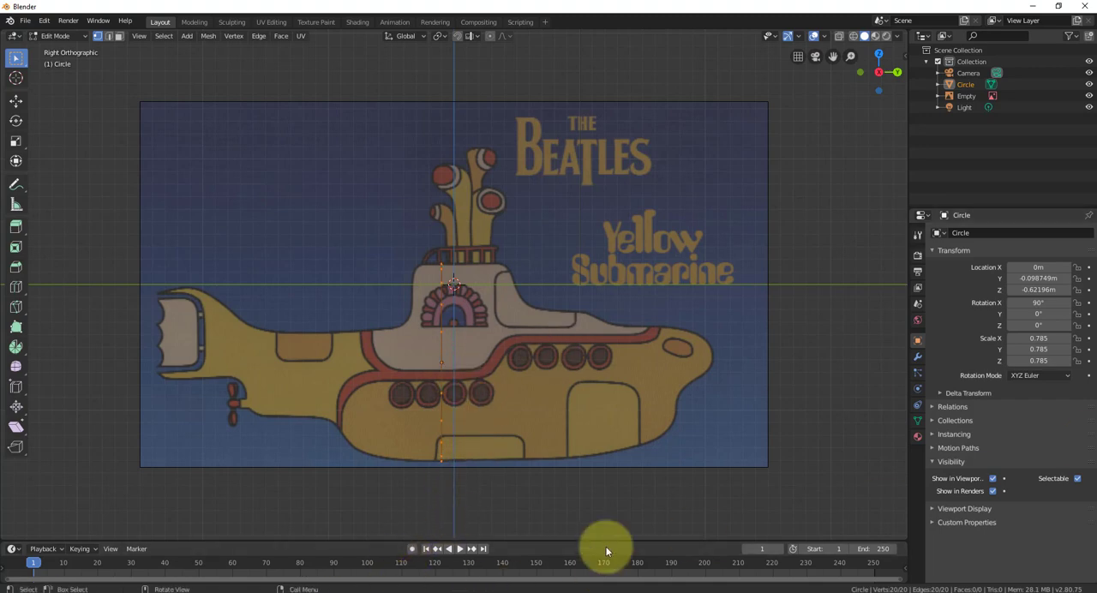
# - Switch to the browser, check the Extrude shortcut in Blender template.pdf, and return to Blender
pyautogui.moveTo(404, 591)
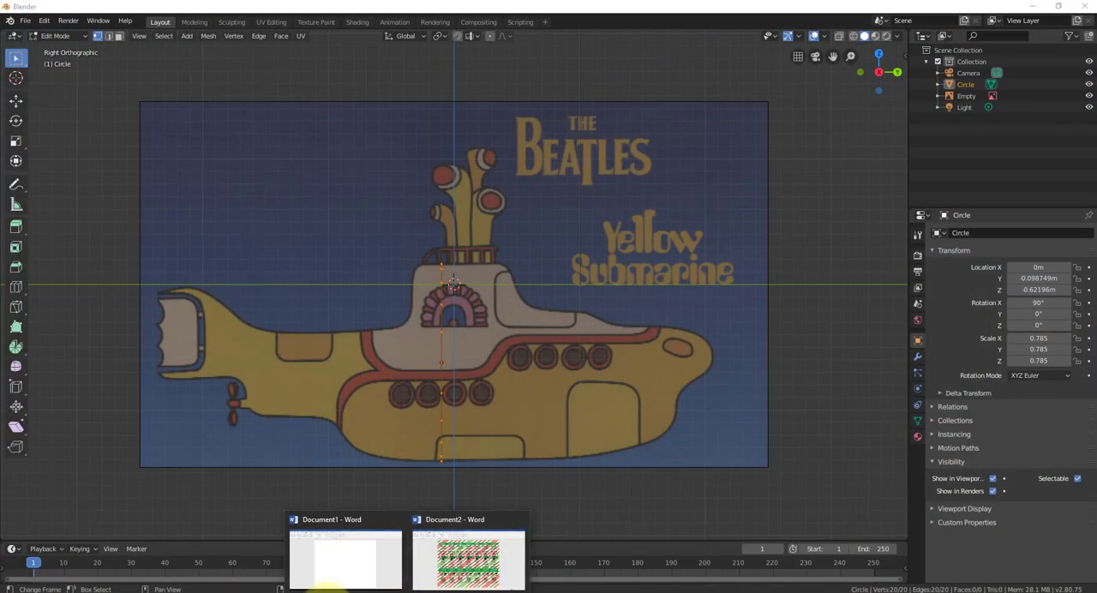
pyautogui.click(261, 561)
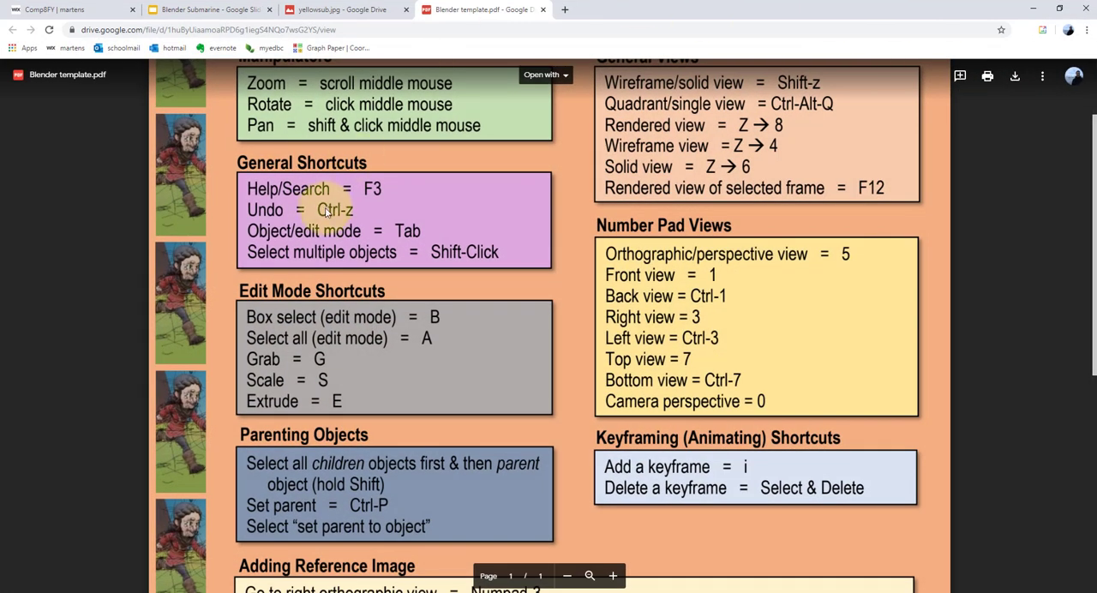
pyautogui.scroll(-1, 311, 285)
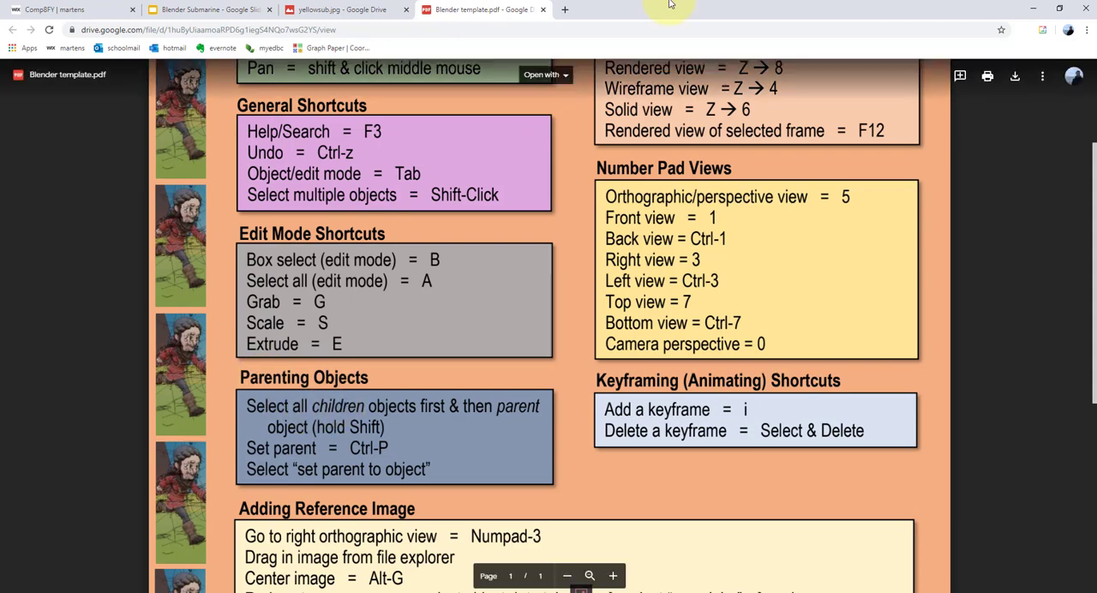
pyautogui.click(1032, 9)
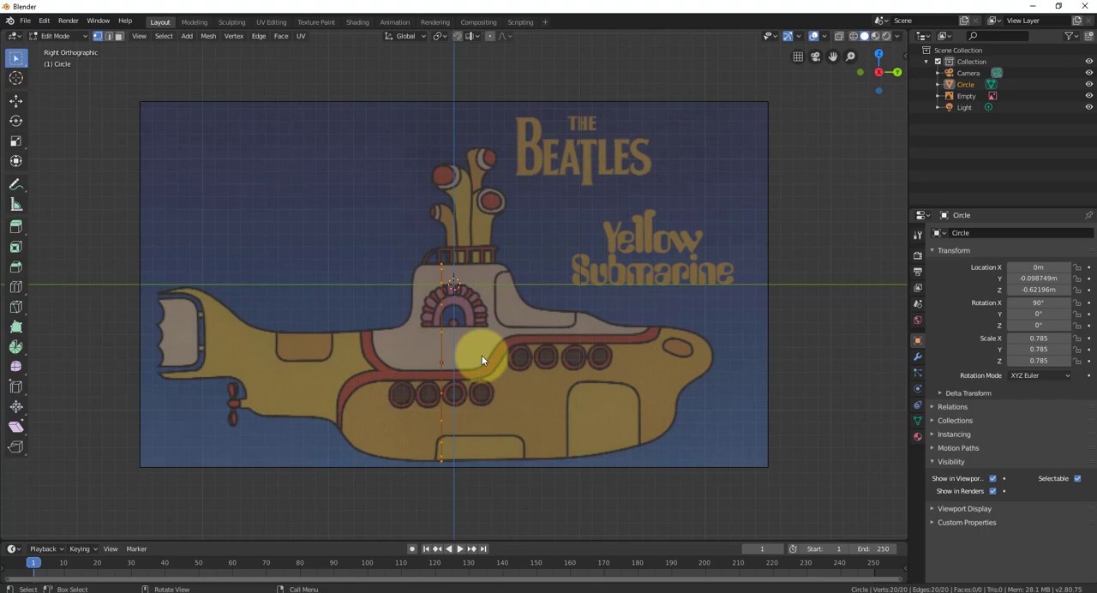
# - Extrude the full circle about 0.465 m along Y toward the submarine's bow
pyautogui.press('e')
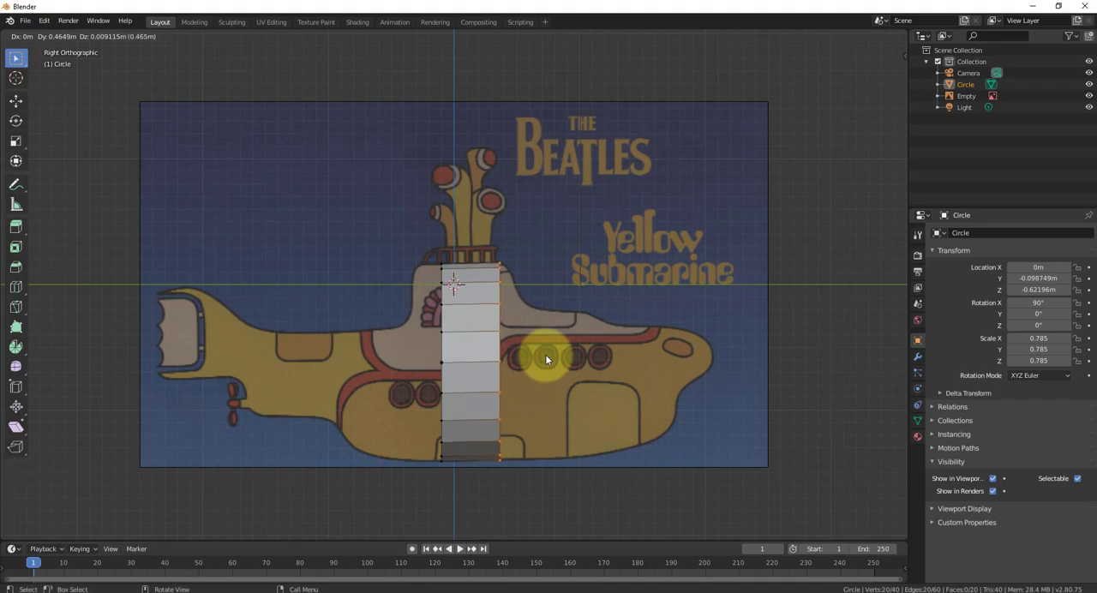
pyautogui.click(545, 353)
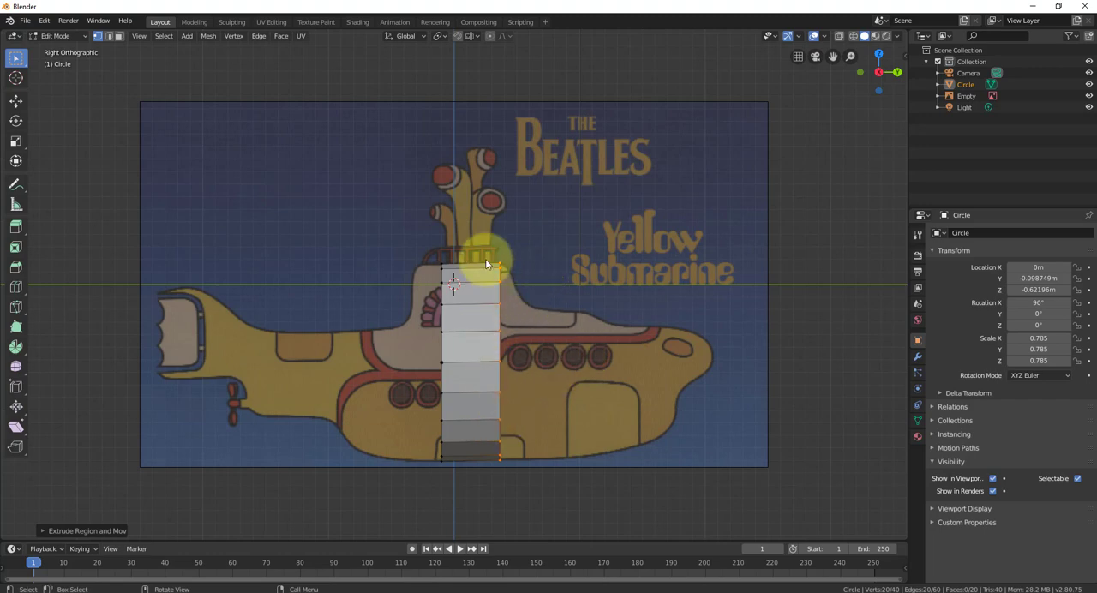
# - Try box-selecting and extruding the front ring in solid view, inspect it in perspective, then undo the extrusion and return to right orthographic view
pyautogui.click(532, 223)
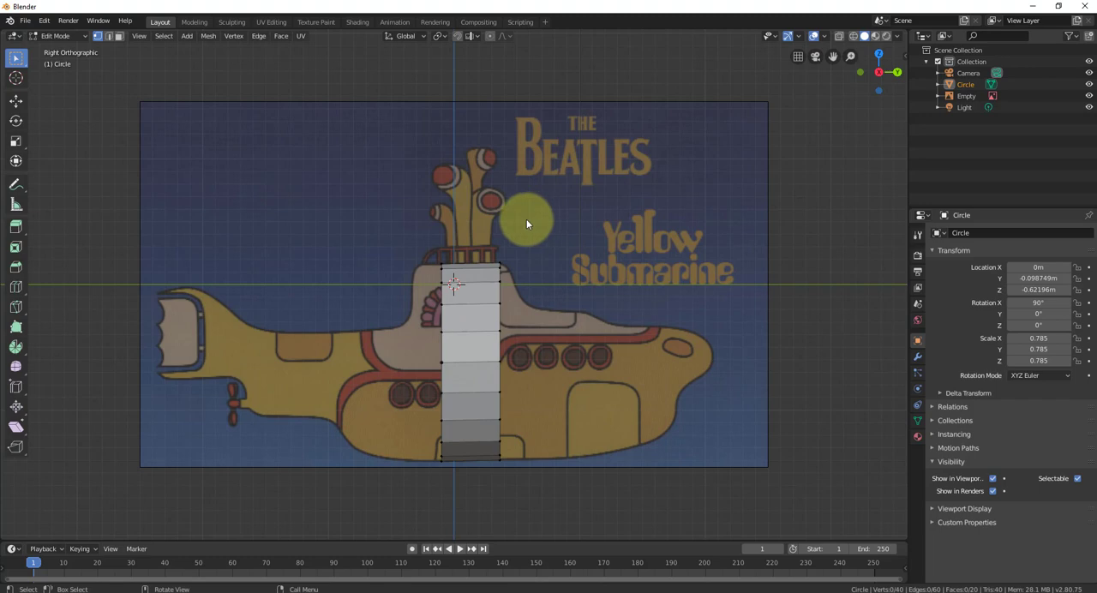
pyautogui.moveTo(529, 217); pyautogui.dragTo(486, 471)
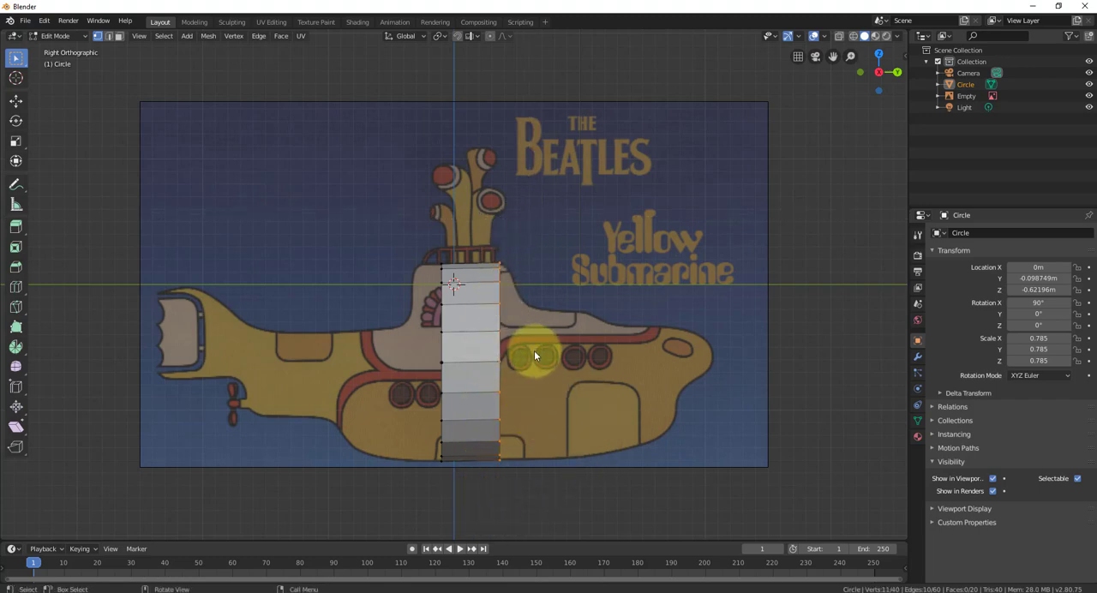
pyautogui.press('e')
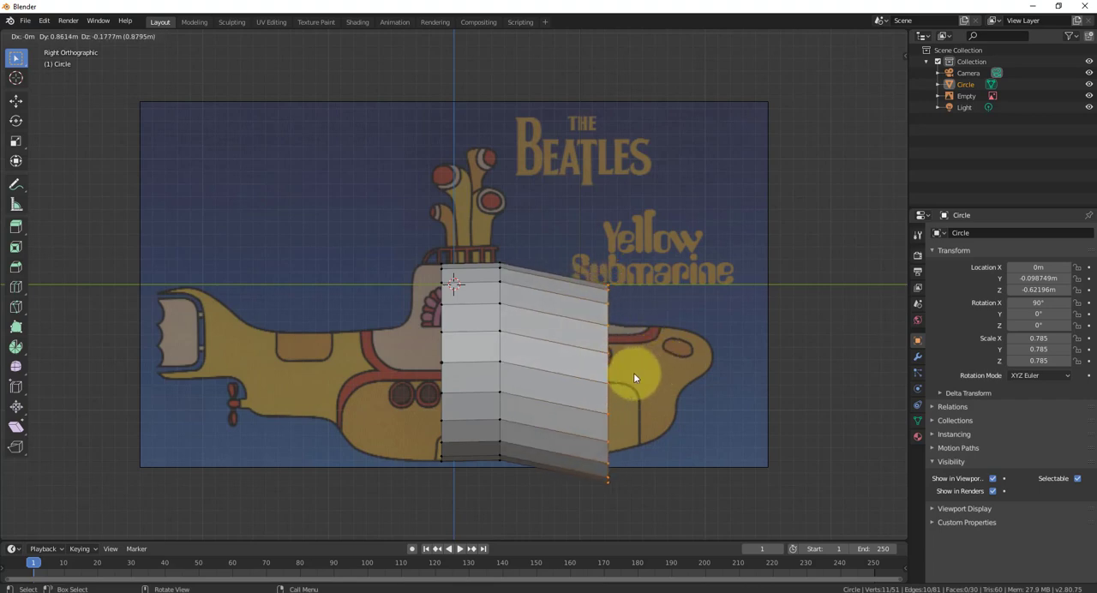
pyautogui.click(633, 372)
pyautogui.moveTo(661, 373)
pyautogui.mouseDown(button='middle')
pyautogui.moveTo(566, 382)
pyautogui.moveTo(533, 362)
pyautogui.moveTo(656, 380)
pyautogui.moveTo(647, 379)
pyautogui.mouseUp(button='middle')
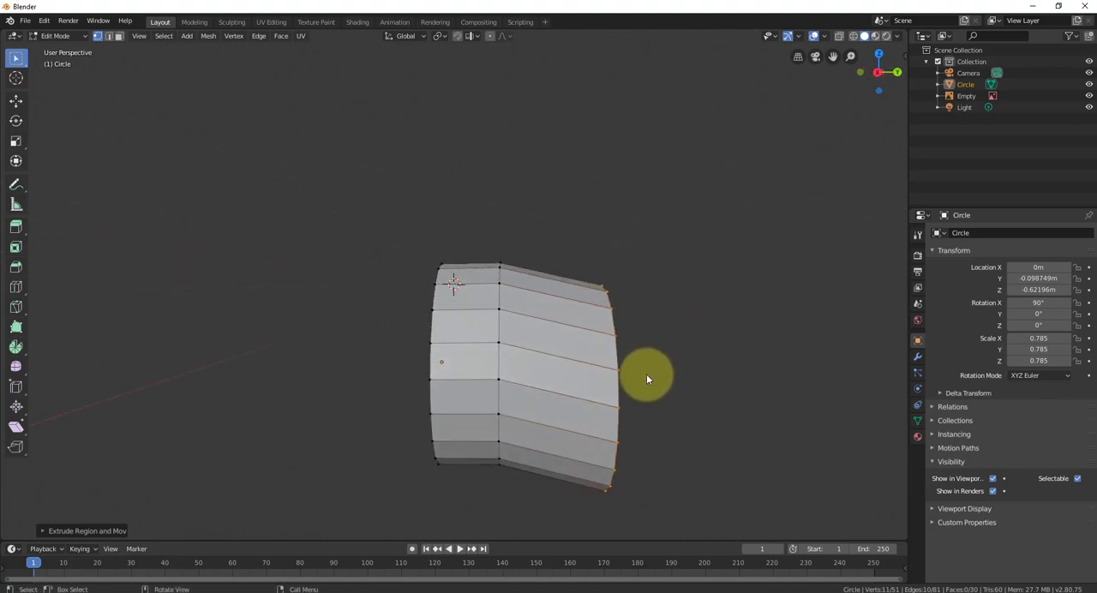
pyautogui.hotkey('ctrl', 'z')
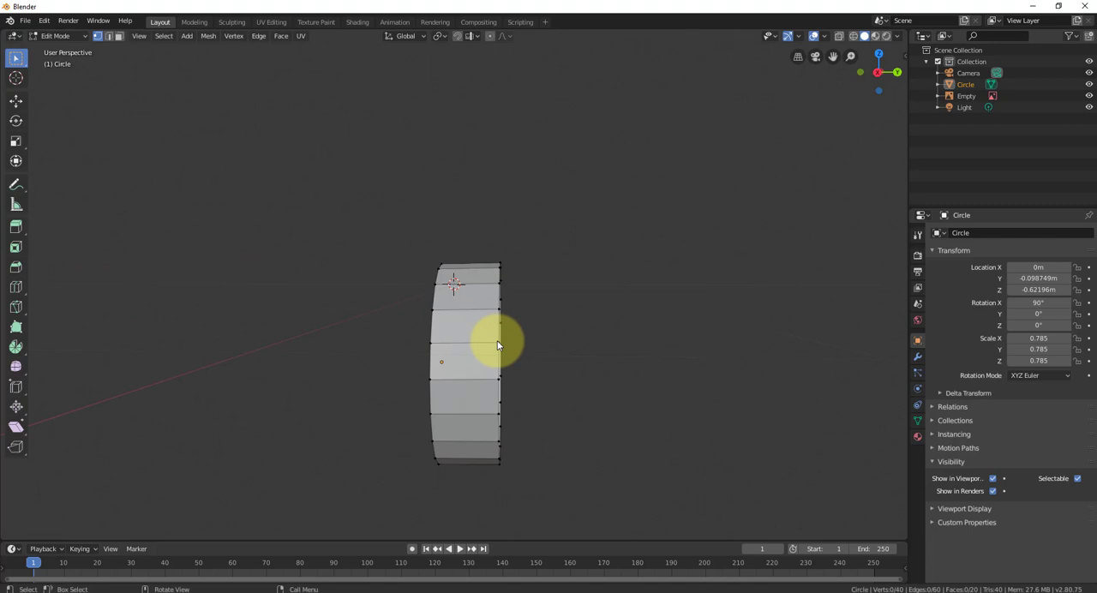
pyautogui.press('KP_3')
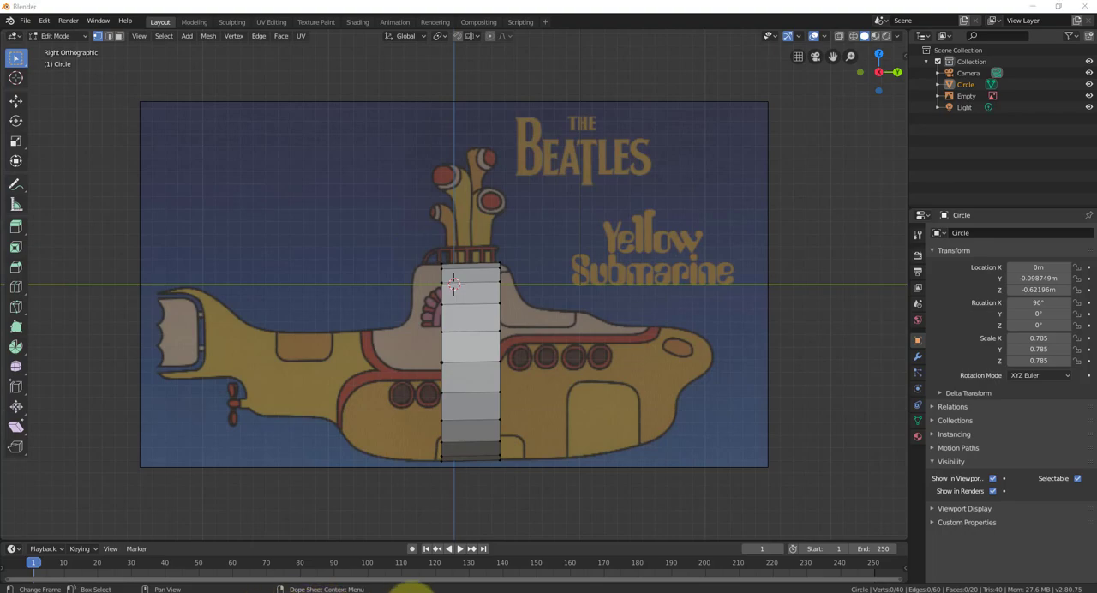
# - Switch to the browser, look up the wireframe/solid view shortcut in Blender template.pdf, and return to Blender
pyautogui.moveTo(408, 591)
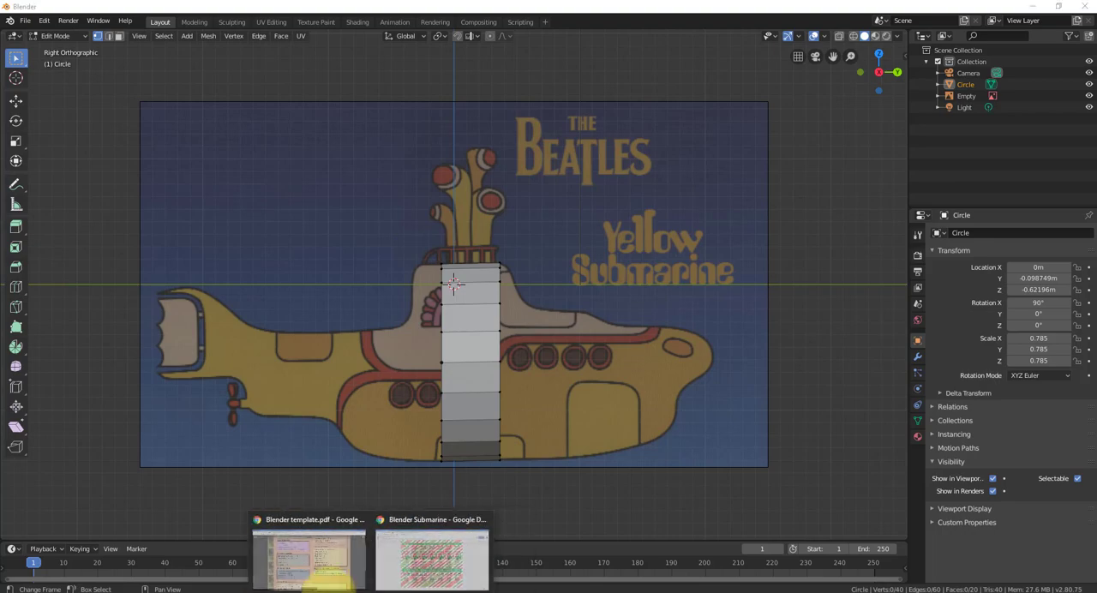
pyautogui.click(257, 557)
pyautogui.scroll(3, 760, 264)
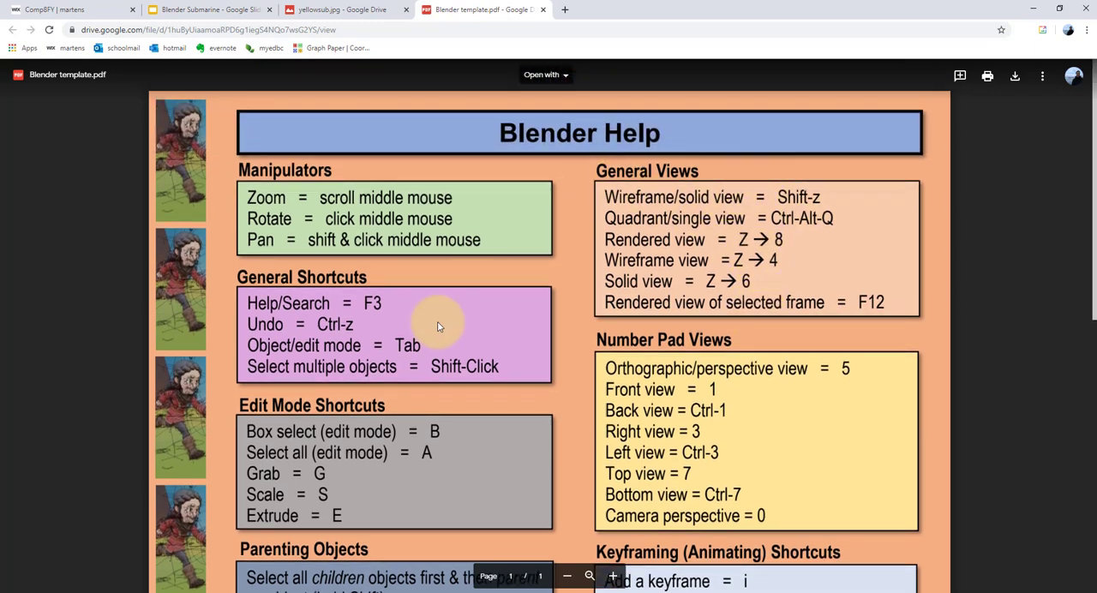
pyautogui.click(1033, 9)
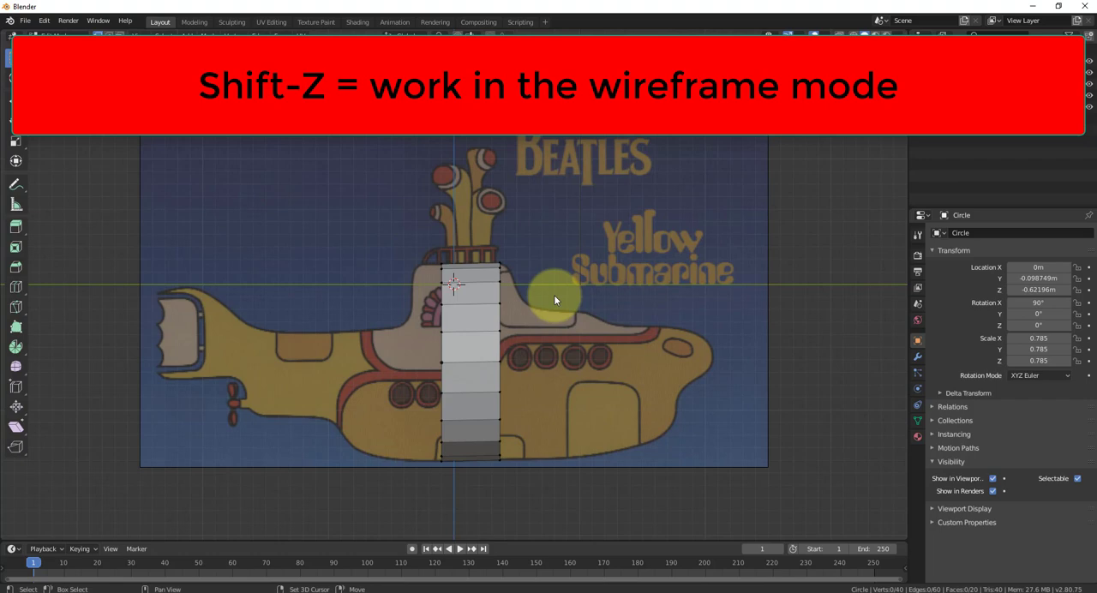
# - Switch to wireframe view and box-select all 20 vertices of the front ring, checking the selection in perspective before reselecting them in right orthographic view
pyautogui.hotkey('shift', 'z')
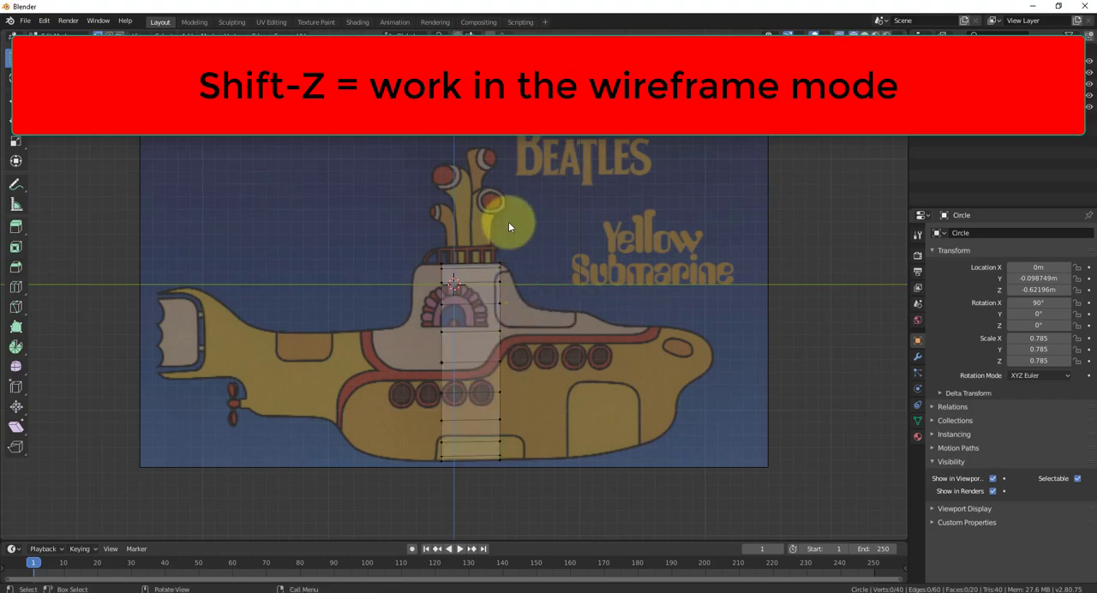
pyautogui.moveTo(532, 221); pyautogui.dragTo(482, 498)
pyautogui.moveTo(507, 497); pyautogui.dragTo(585, 431, button='middle')
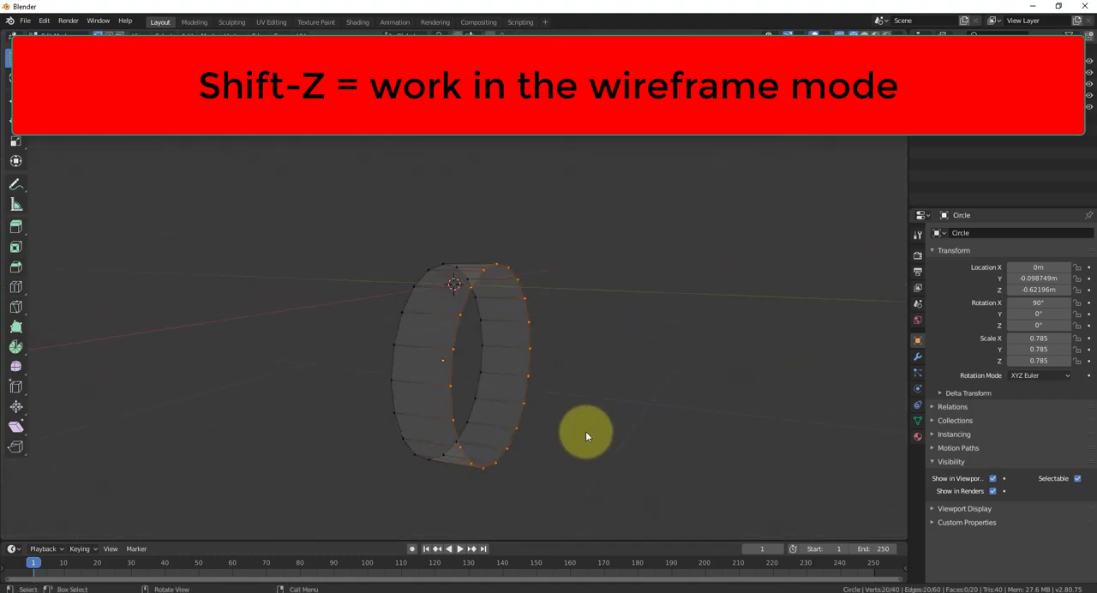
pyautogui.press('KP_1')
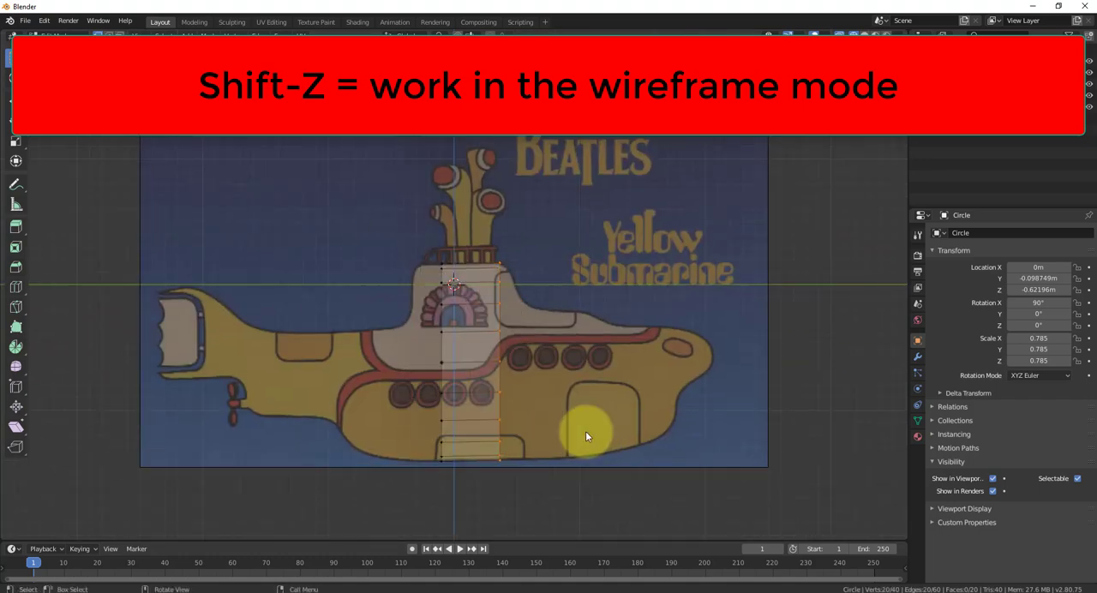
pyautogui.click(531, 224)
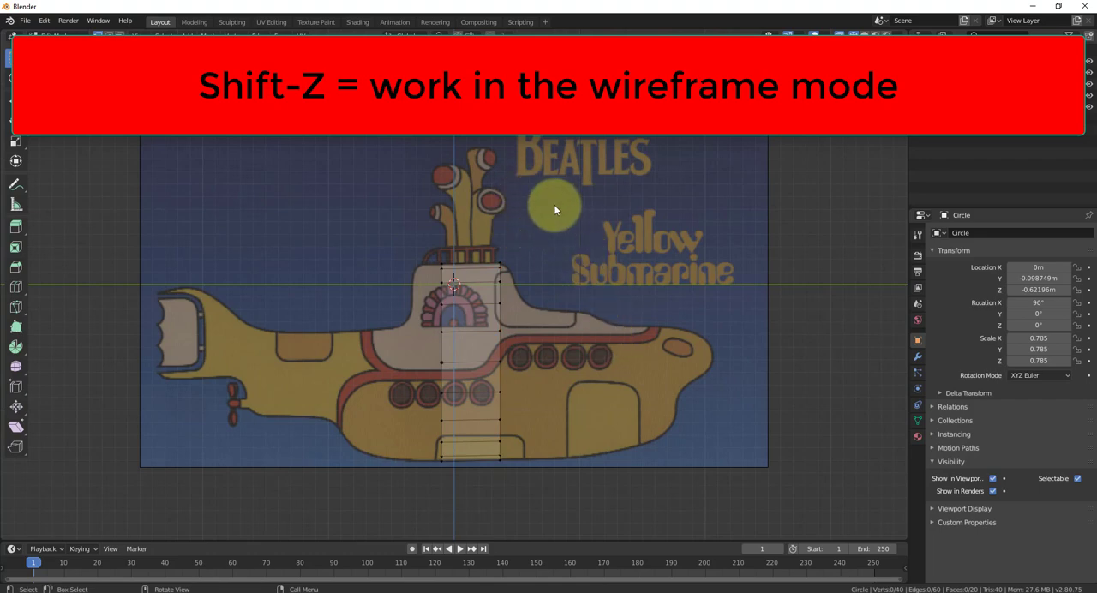
pyautogui.press('b')
pyautogui.moveTo(554, 204); pyautogui.dragTo(490, 494)
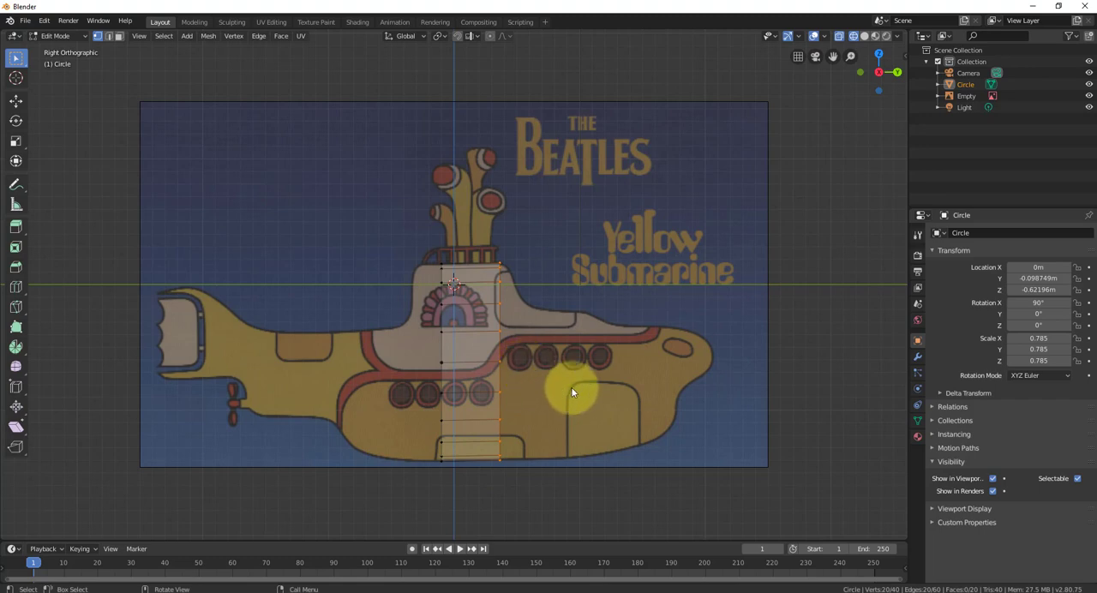
# - Extrude the front ring about 0.12 m toward the bow, scaling it to about 0.89 and lowering it to follow the cabin's front slope
pyautogui.press('e')
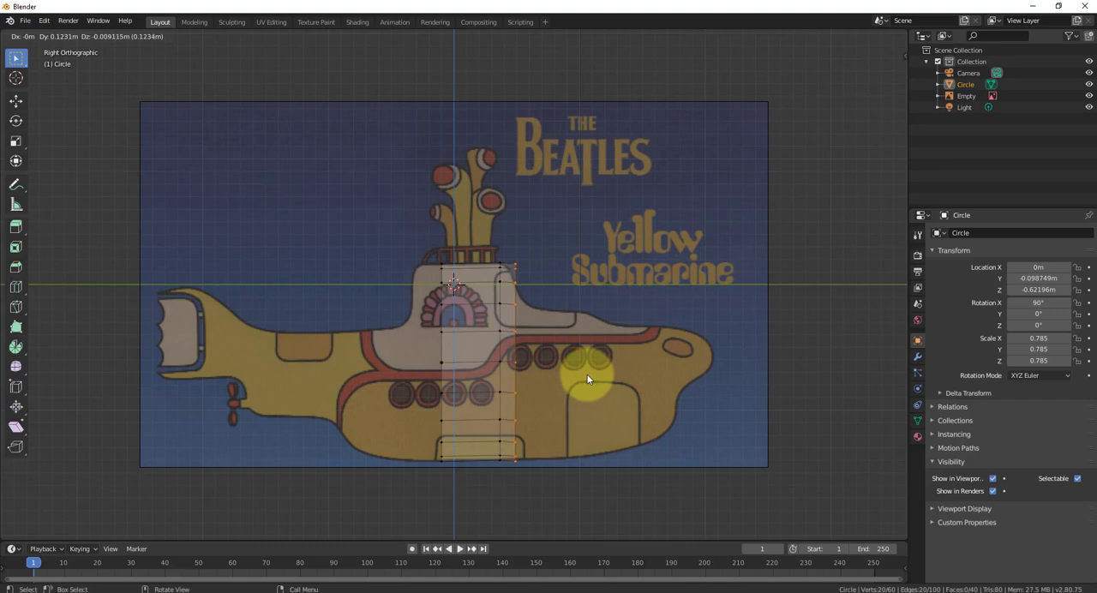
pyautogui.click(587, 378)
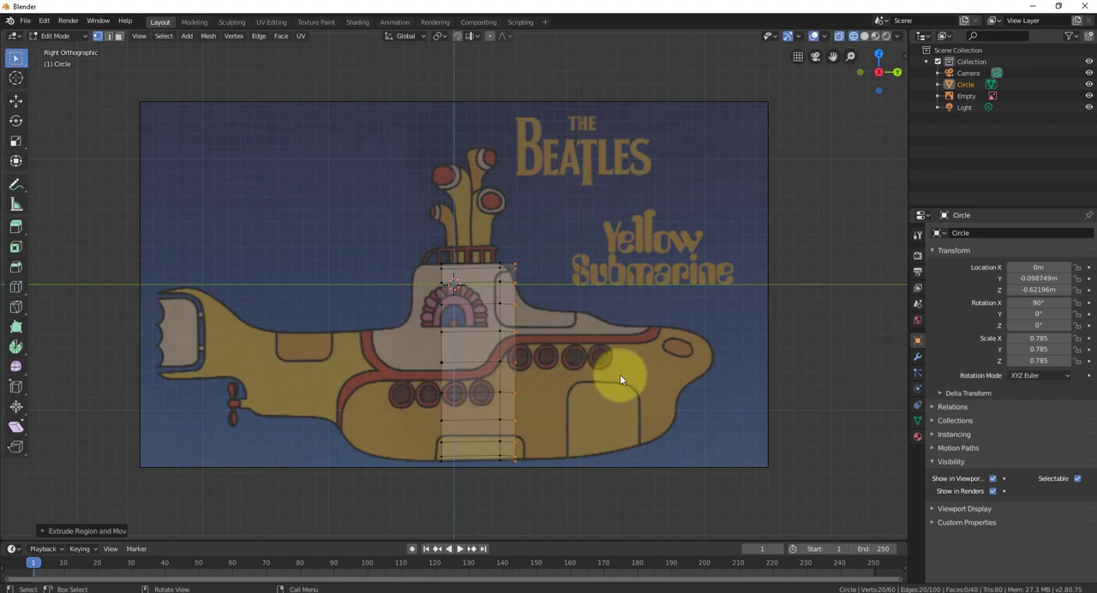
pyautogui.press('s')
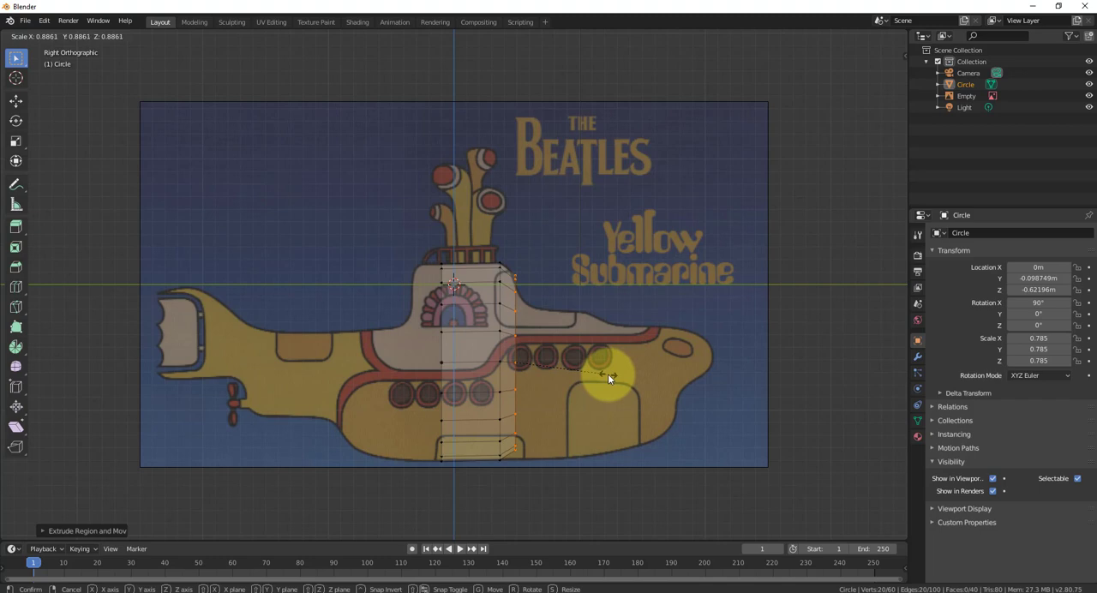
pyautogui.click(608, 377)
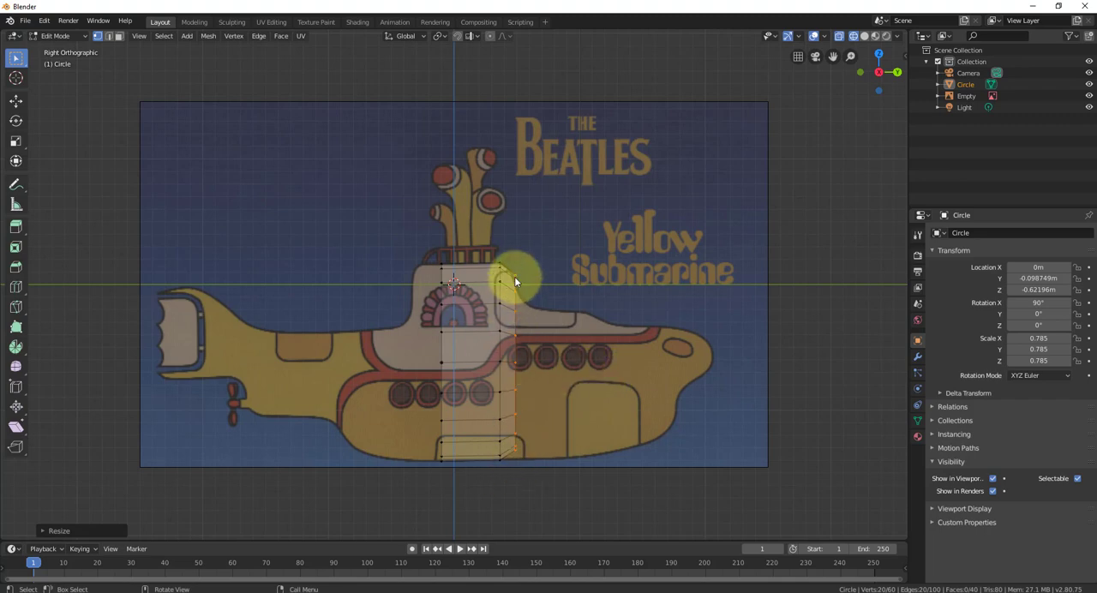
pyautogui.press('g')
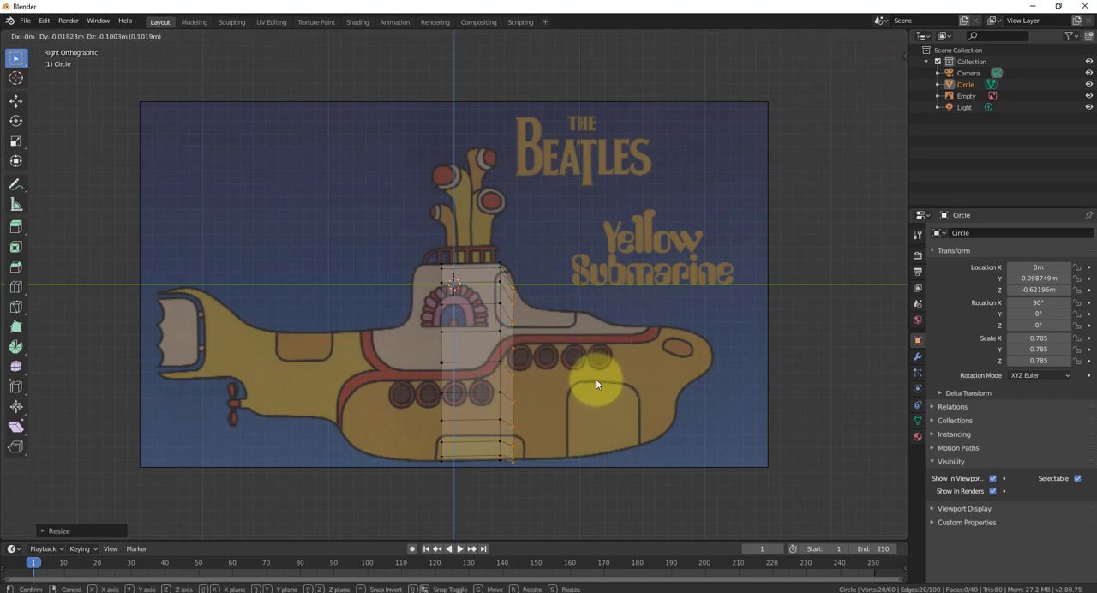
pyautogui.click(598, 376)
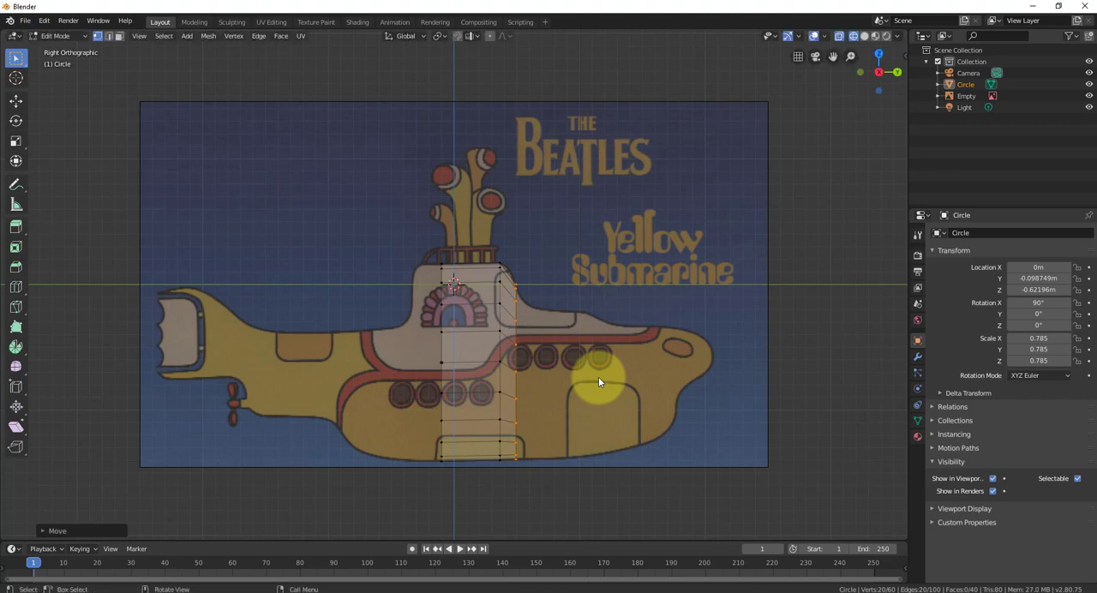
# - Extrude another section about 0.11 m toward the bow, scaled to about 0.88 and lowered about 0.08 m to the base of the cabin slope
pyautogui.press('g')
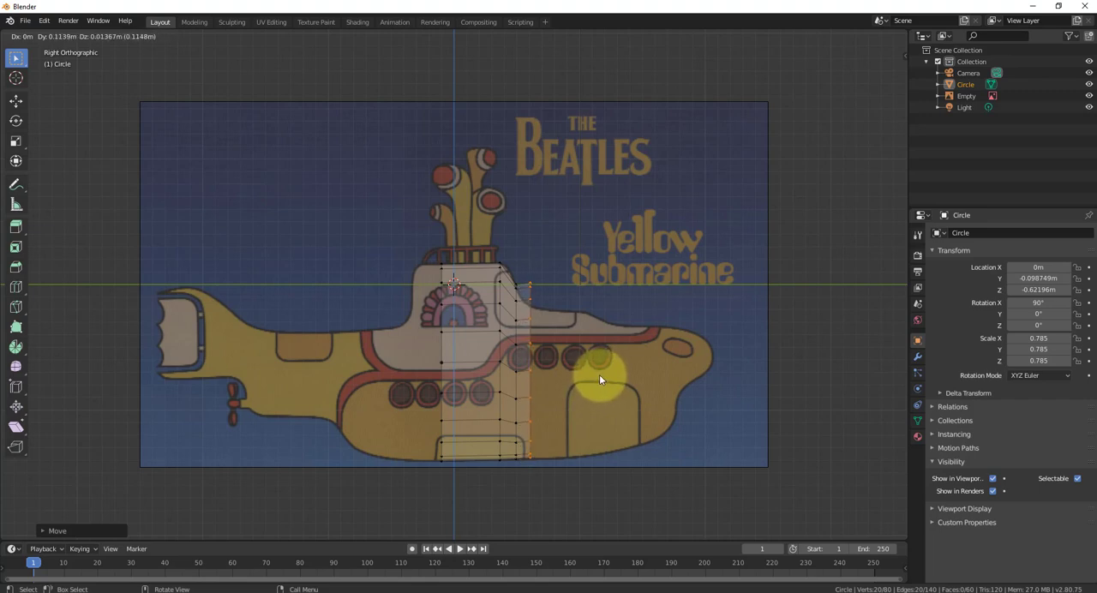
pyautogui.click(600, 381)
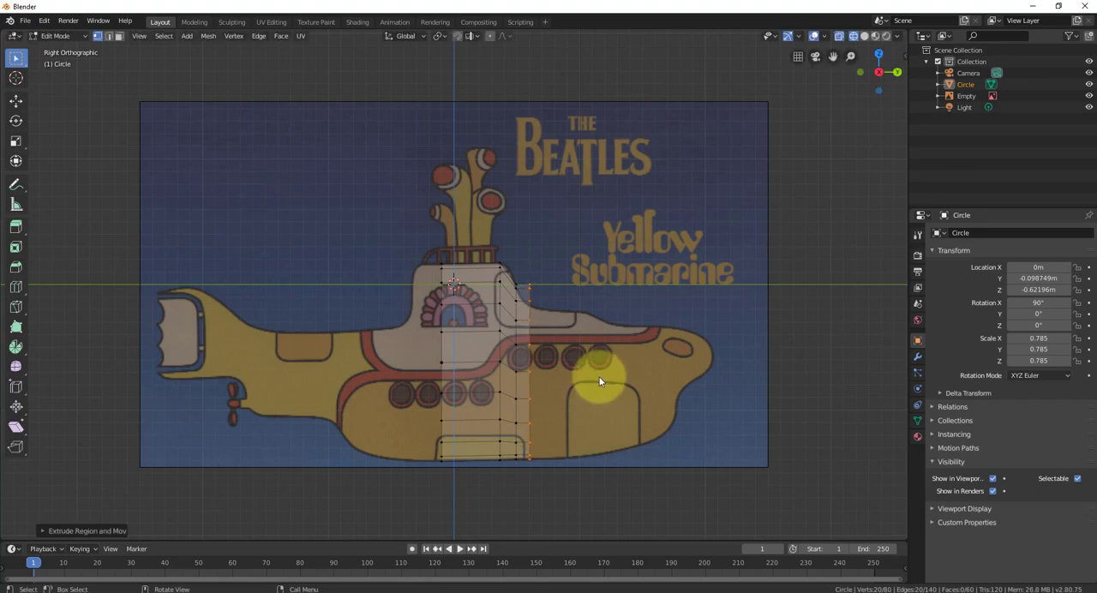
pyautogui.press('s')
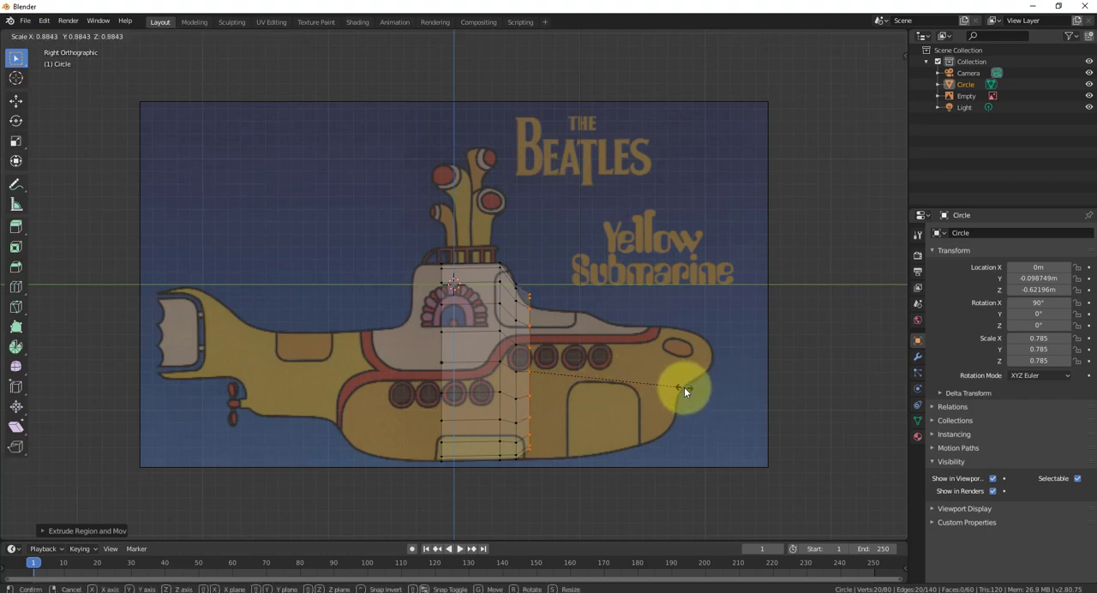
pyautogui.click(684, 387)
pyautogui.press('g')
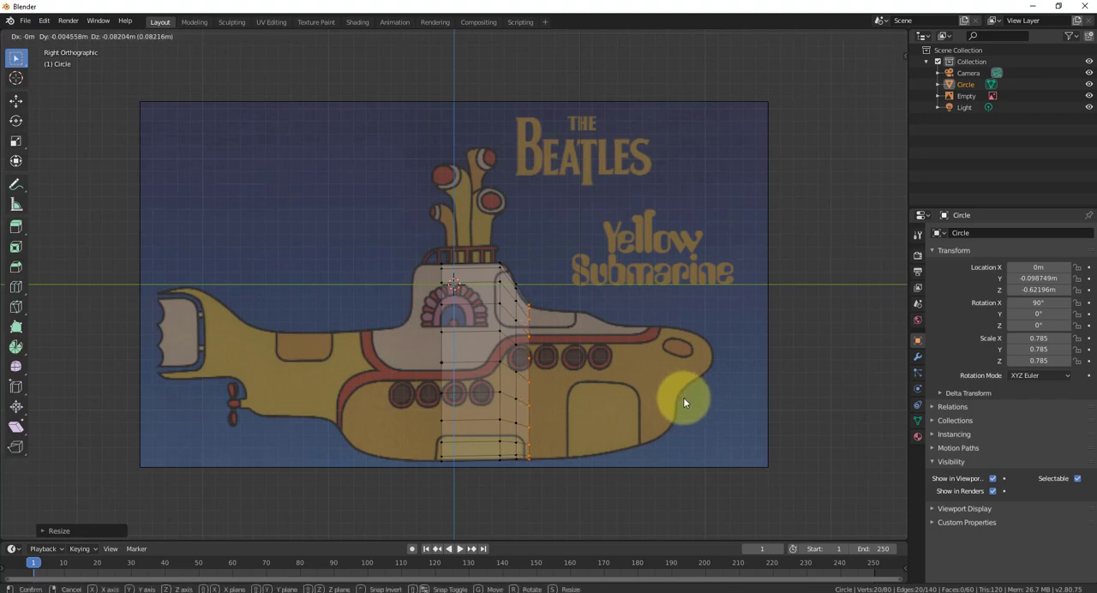
pyautogui.click(683, 396)
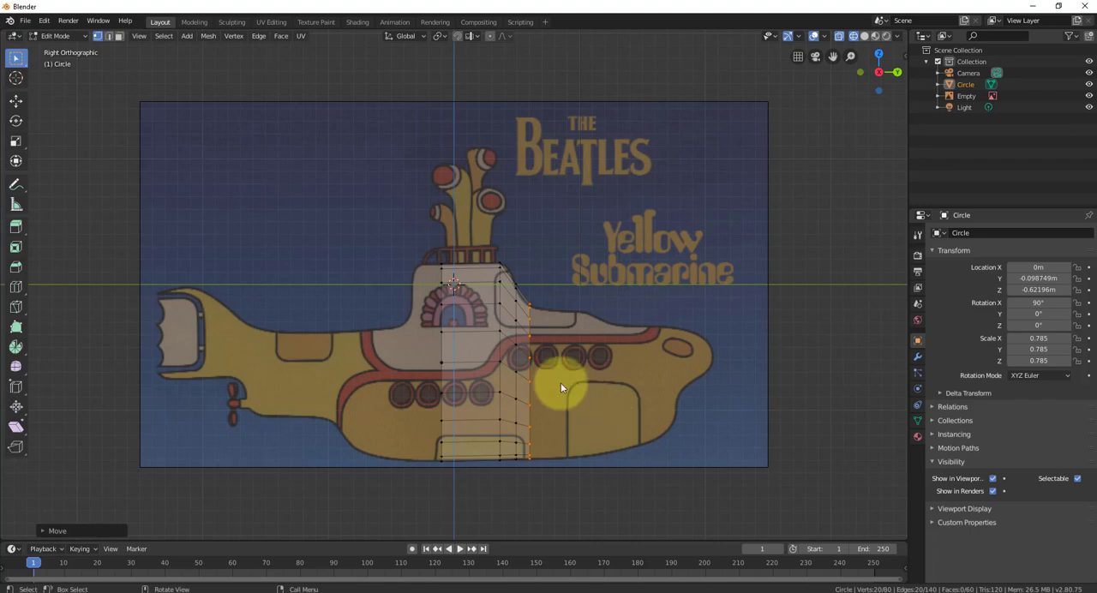
# - Extrude a section about 0.43 m along the forward deck, scaled to about 0.93 and lowered slightly to fit the hull outline
pyautogui.press('g')
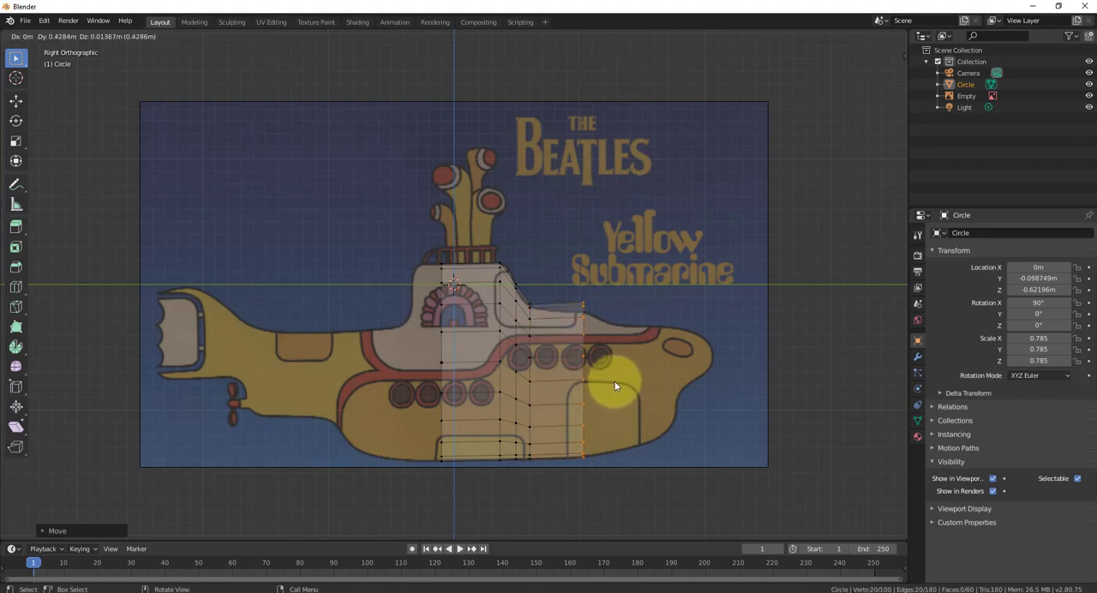
pyautogui.click(614, 383)
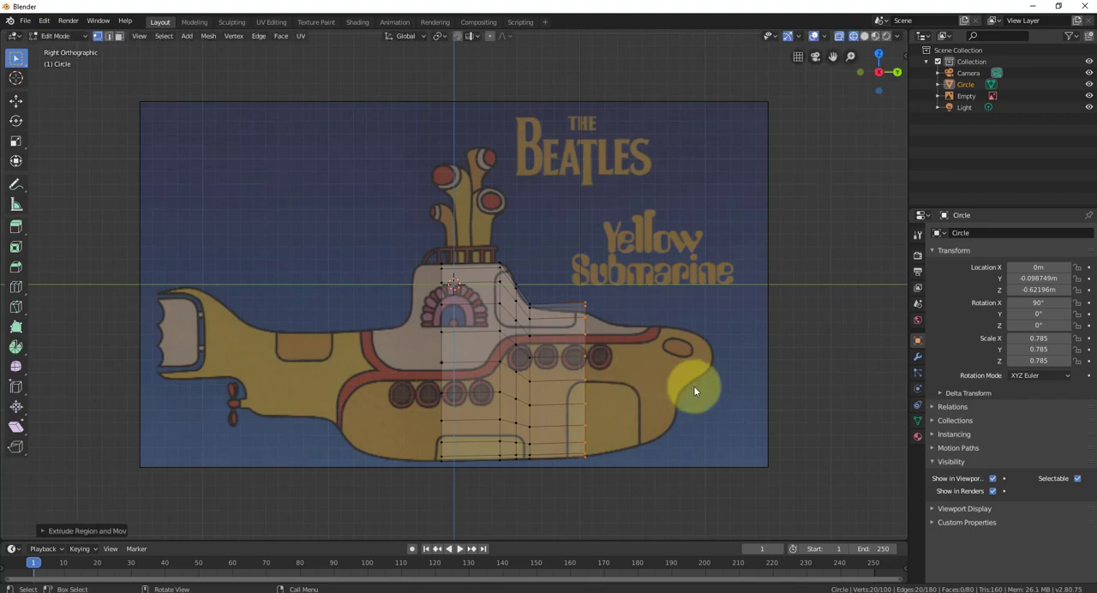
pyautogui.press('s')
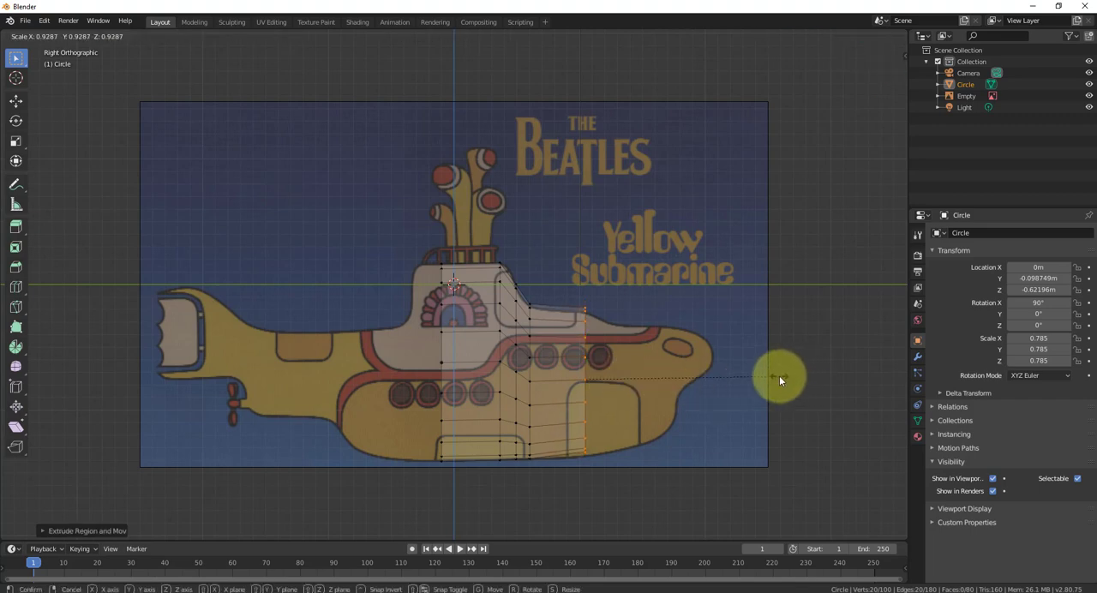
pyautogui.press('Return')
pyautogui.press('g')
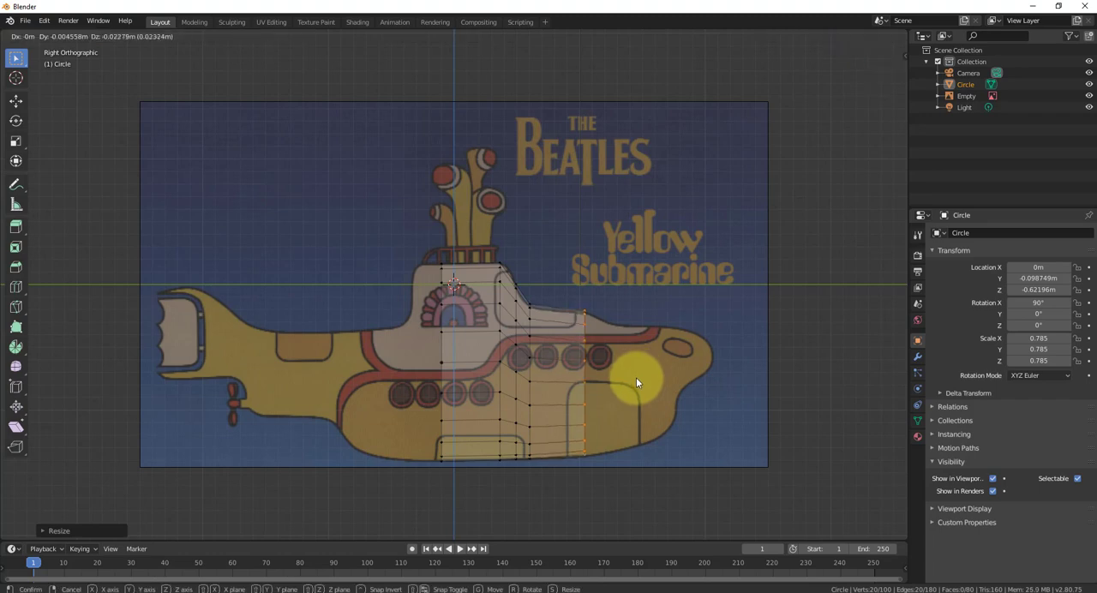
pyautogui.press('Return')
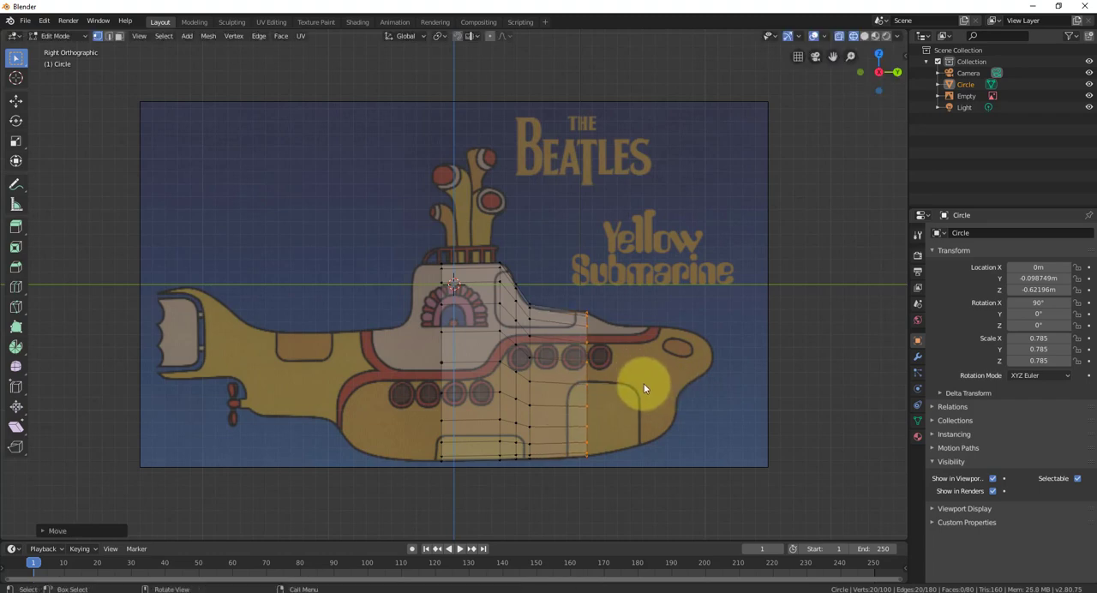
# - Extrude a section about 0.29 m toward the bow, scaled to about 0.87 and shifted about 0.09 m back and 0.02 m down
pyautogui.press('e')
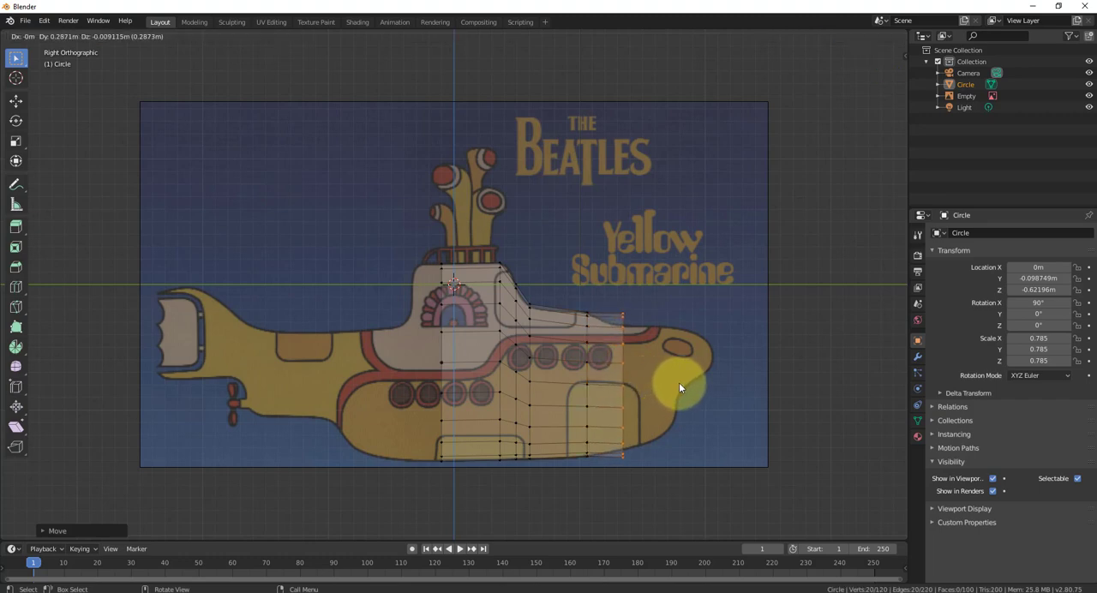
pyautogui.press('Return')
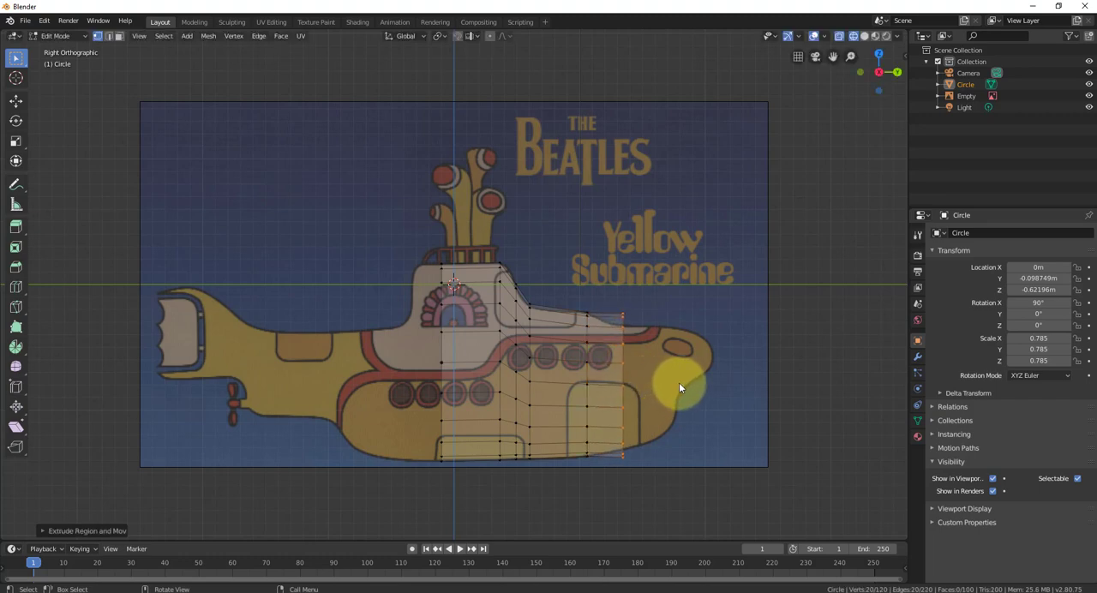
pyautogui.press('s')
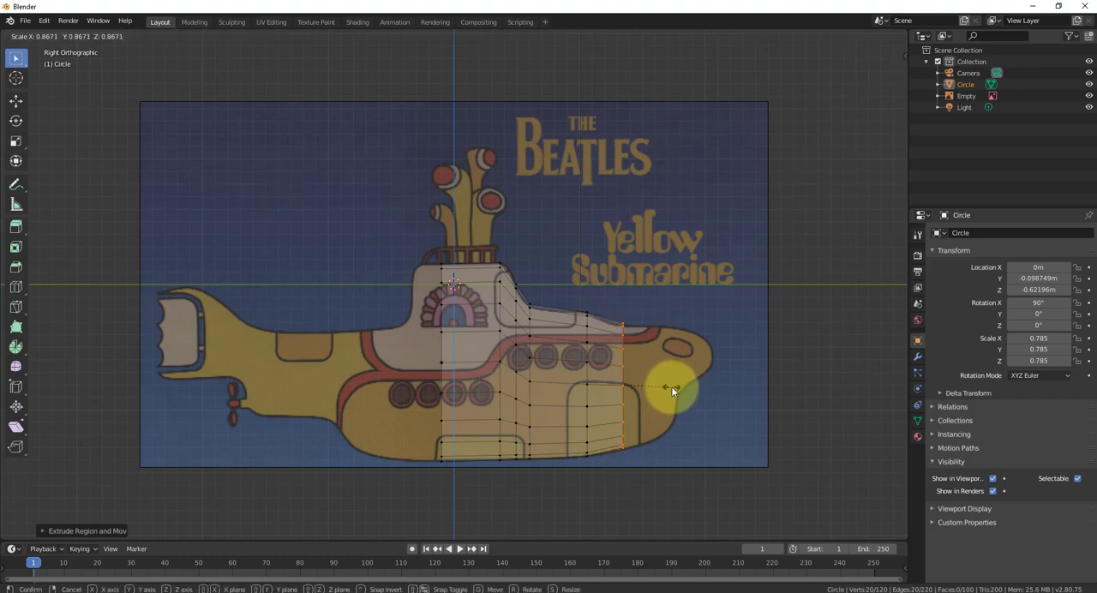
pyautogui.click(671, 386)
pyautogui.press('g')
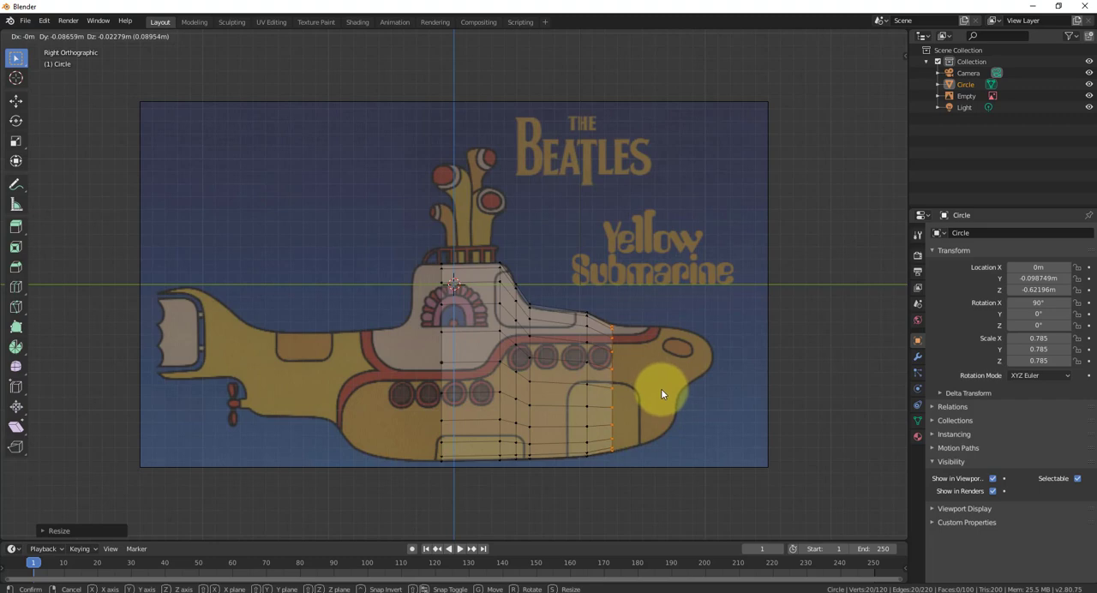
pyautogui.click(660, 388)
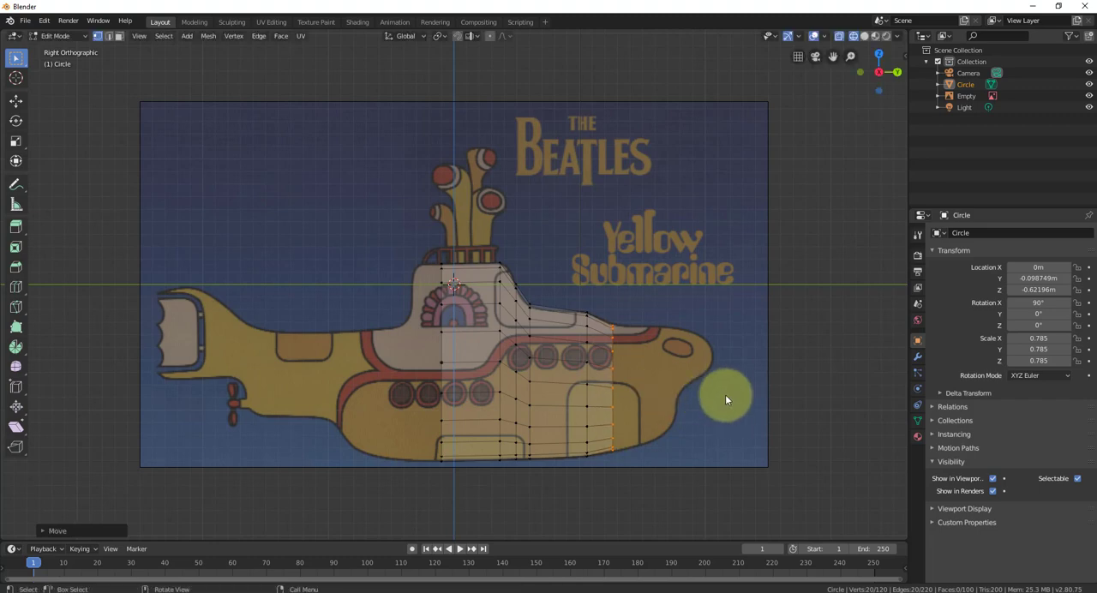
# - Extrude the front ring about 0.3 m toward the bow, scaled to about 0.89 and shifted about 0.04 m forward and 0.02 m up
pyautogui.moveTo(725, 392); pyautogui.dragTo(601, 438, button='middle')
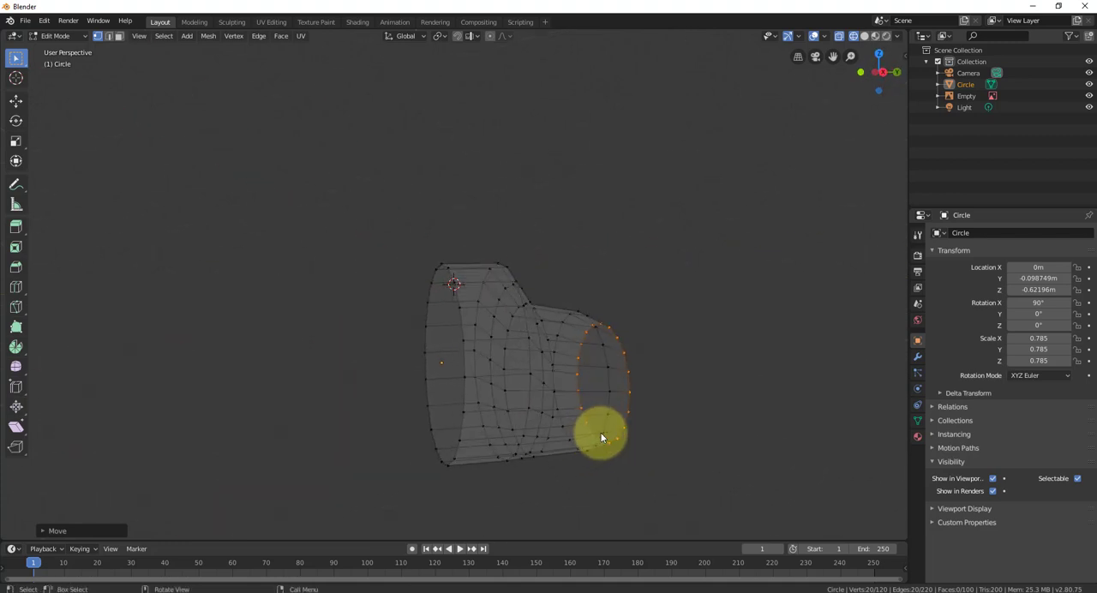
pyautogui.press('KP_3')
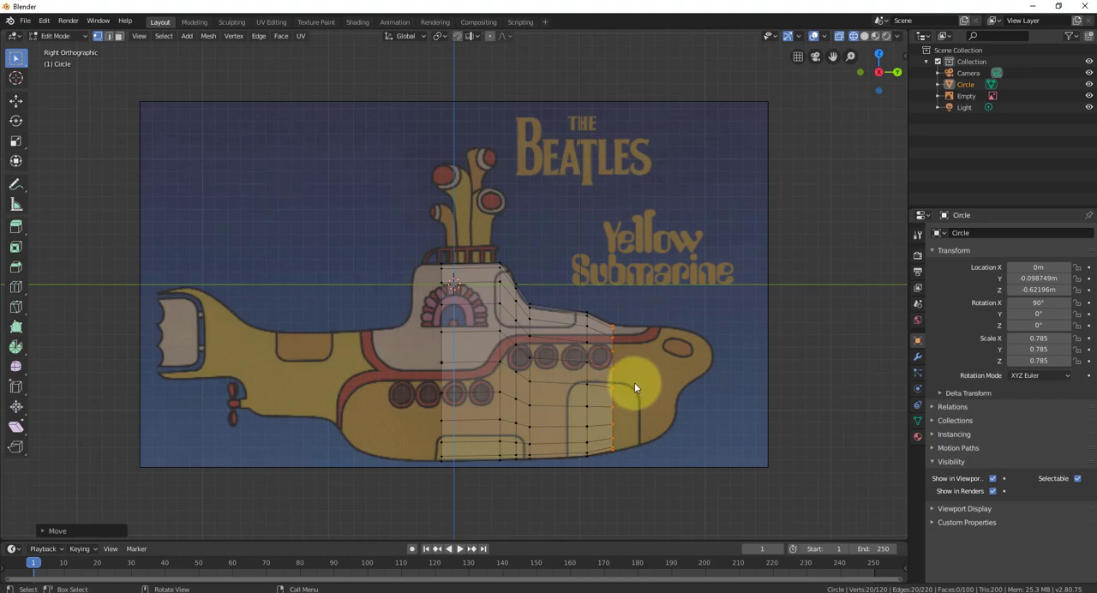
pyautogui.press('e')
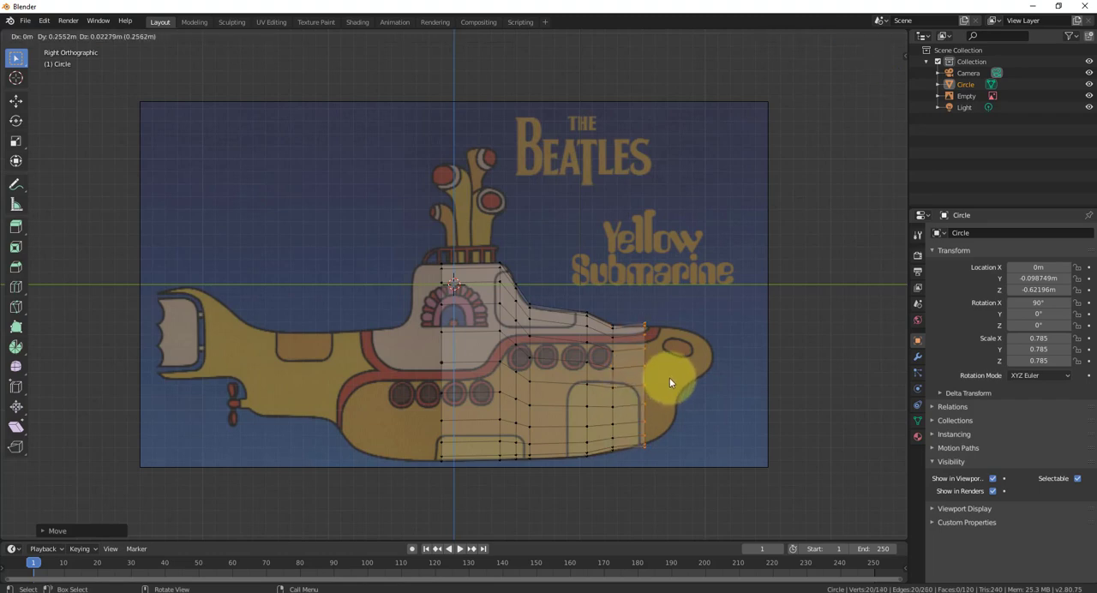
pyautogui.click(672, 379)
pyautogui.press('s')
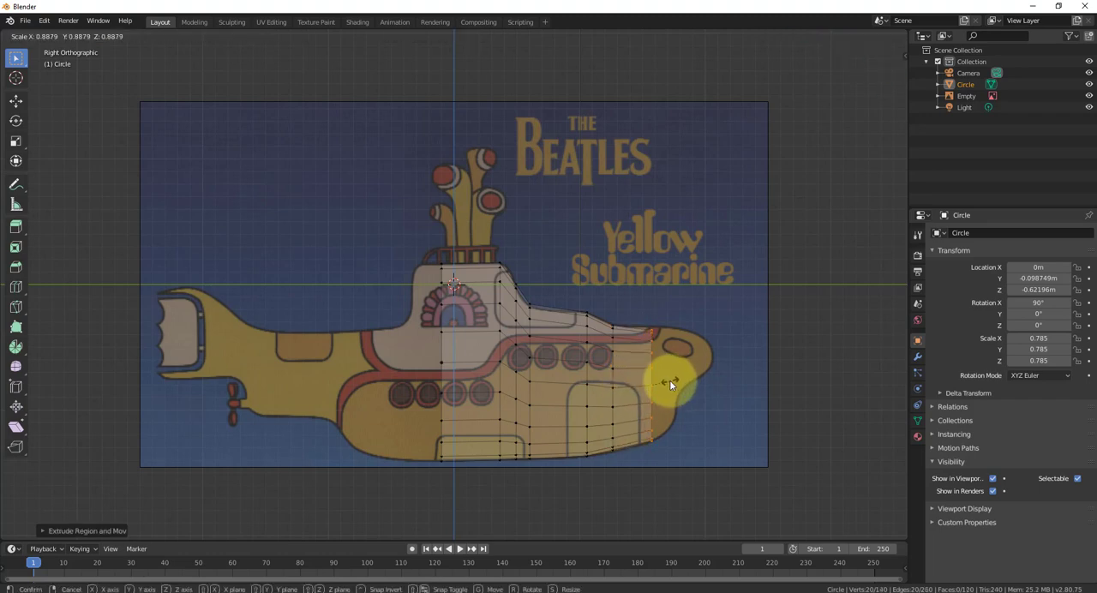
pyautogui.click(670, 379)
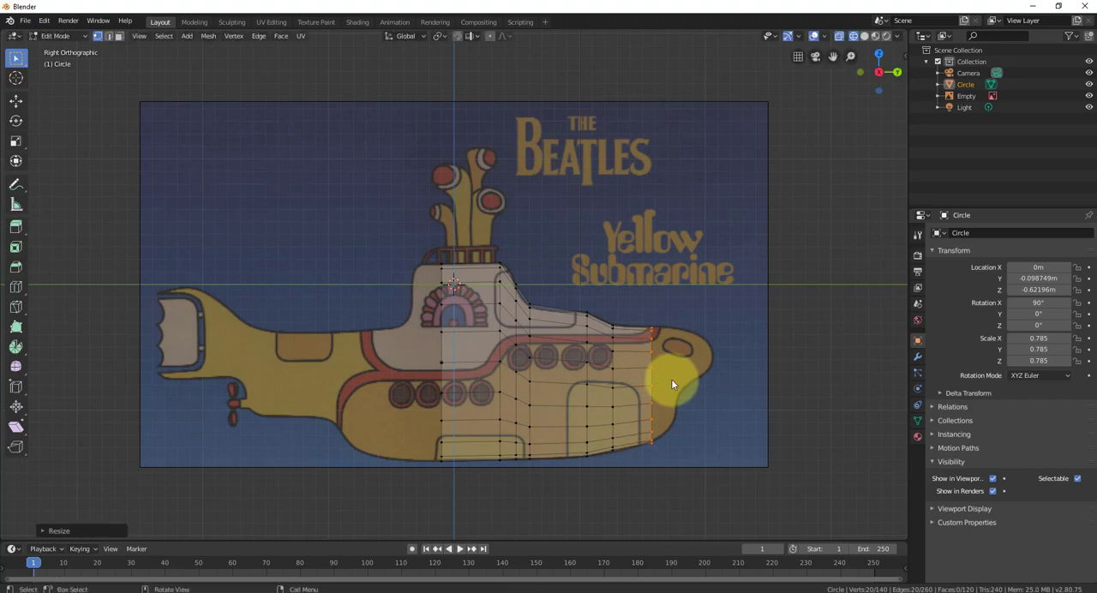
pyautogui.press('g')
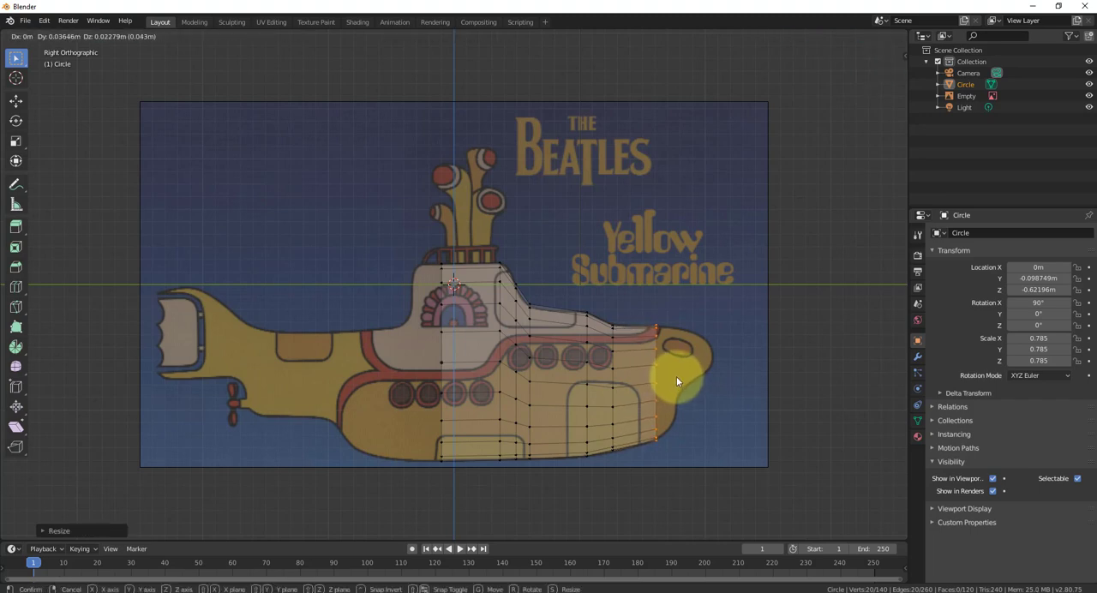
pyautogui.click(676, 378)
pyautogui.press('s')
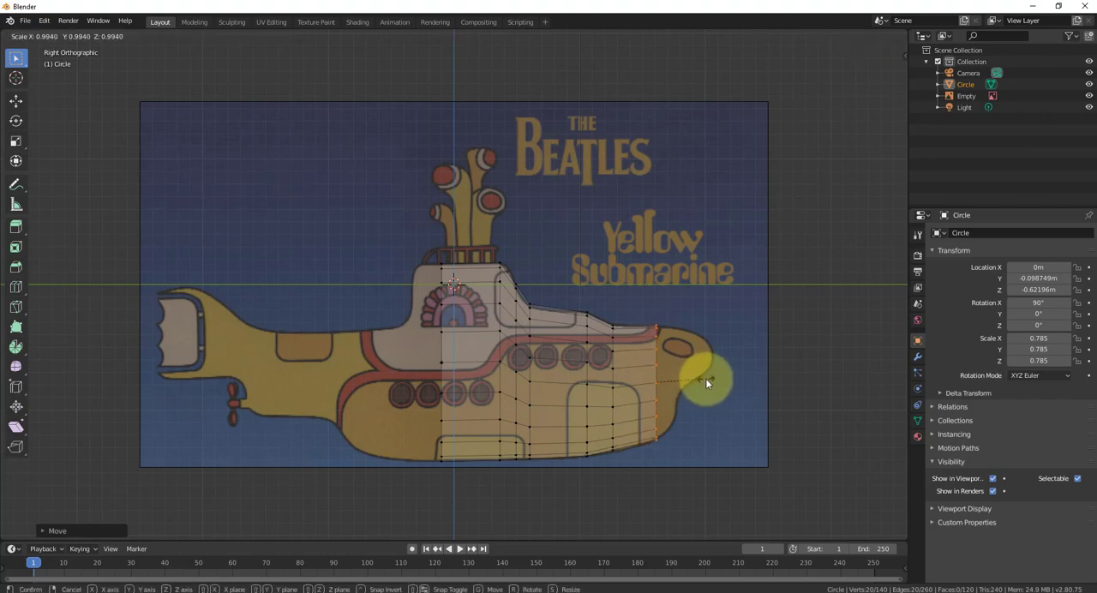
pyautogui.click(704, 383)
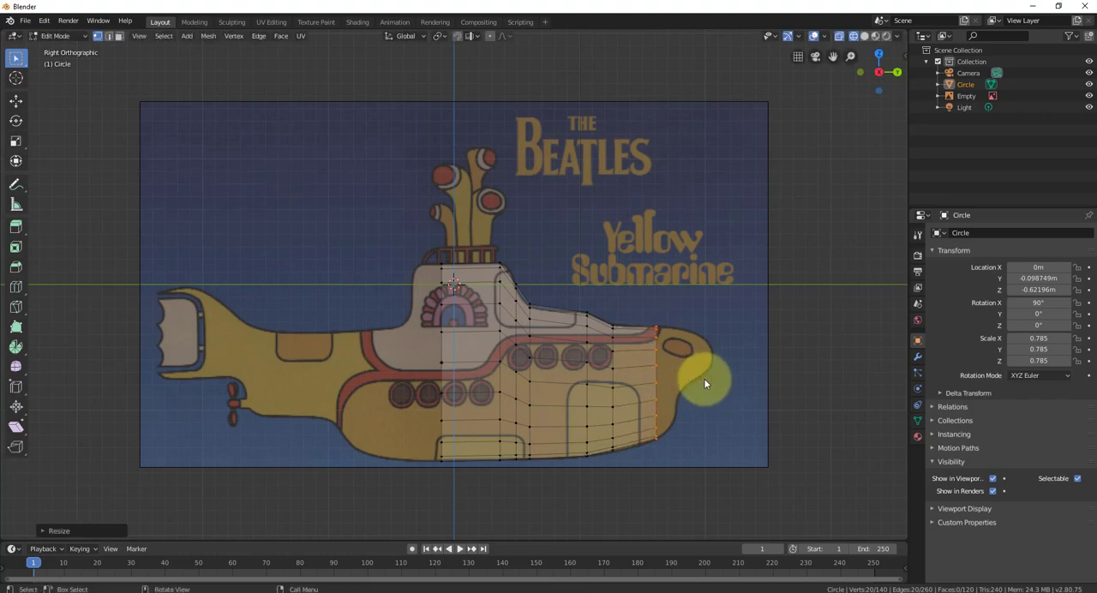
# - Extrude a section about 0.16 m forward and 0.07 m up, scaled to about 0.81, and another about 0.1 m forward and 0.1 m up
pyautogui.press('e')
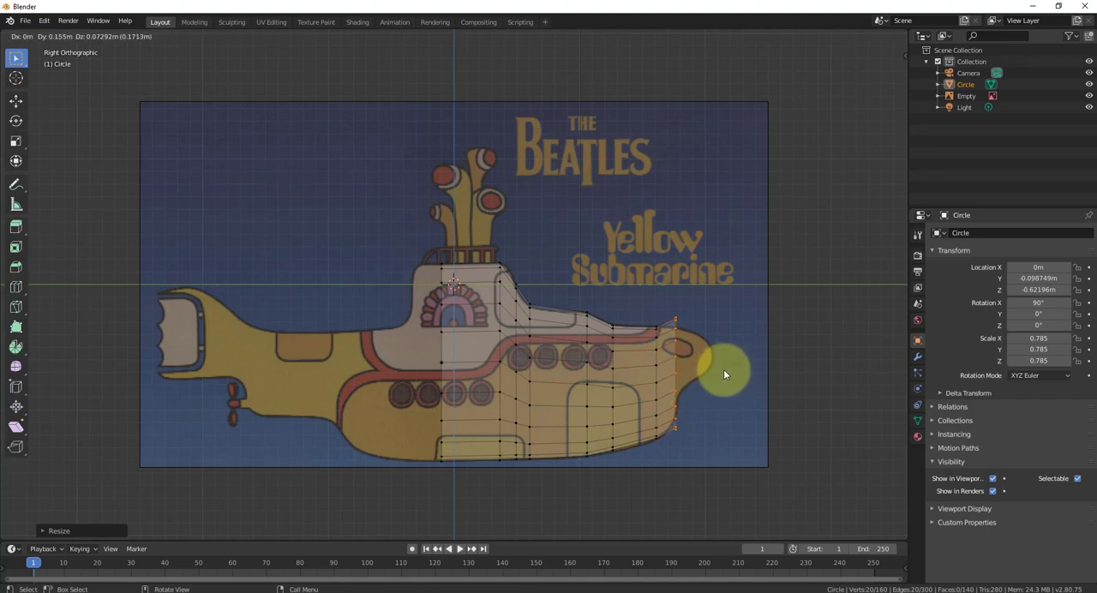
pyautogui.click(723, 370)
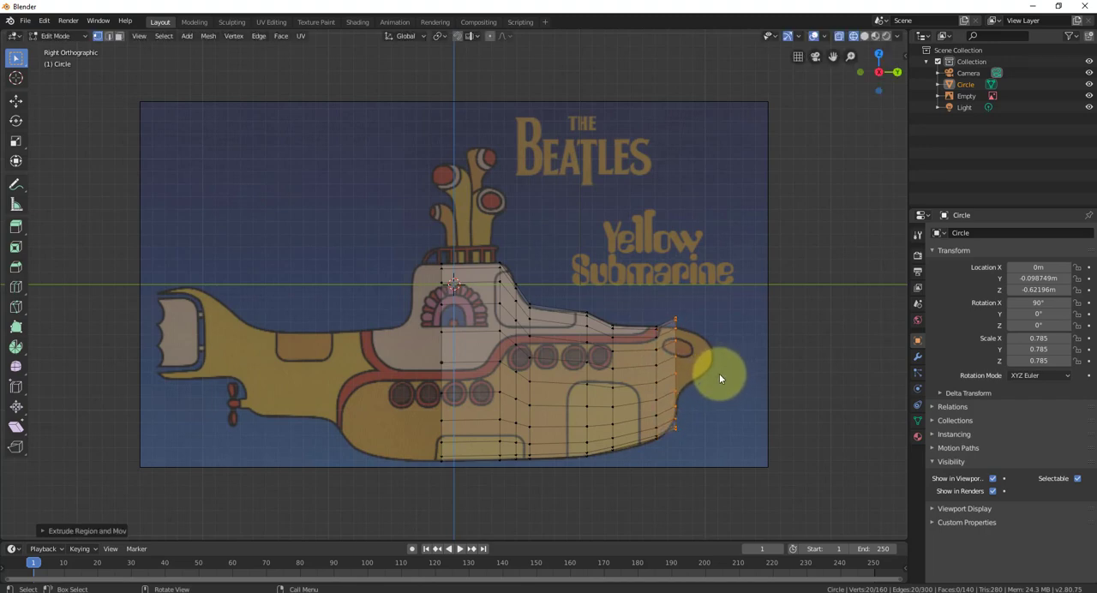
pyautogui.press('s')
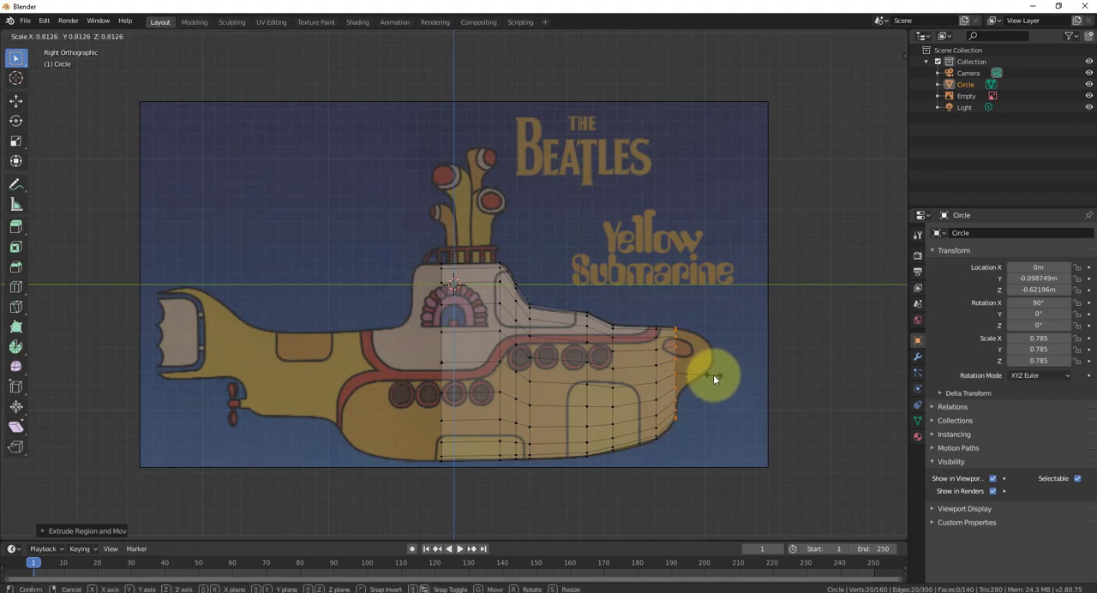
pyautogui.click(712, 374)
pyautogui.press('e')
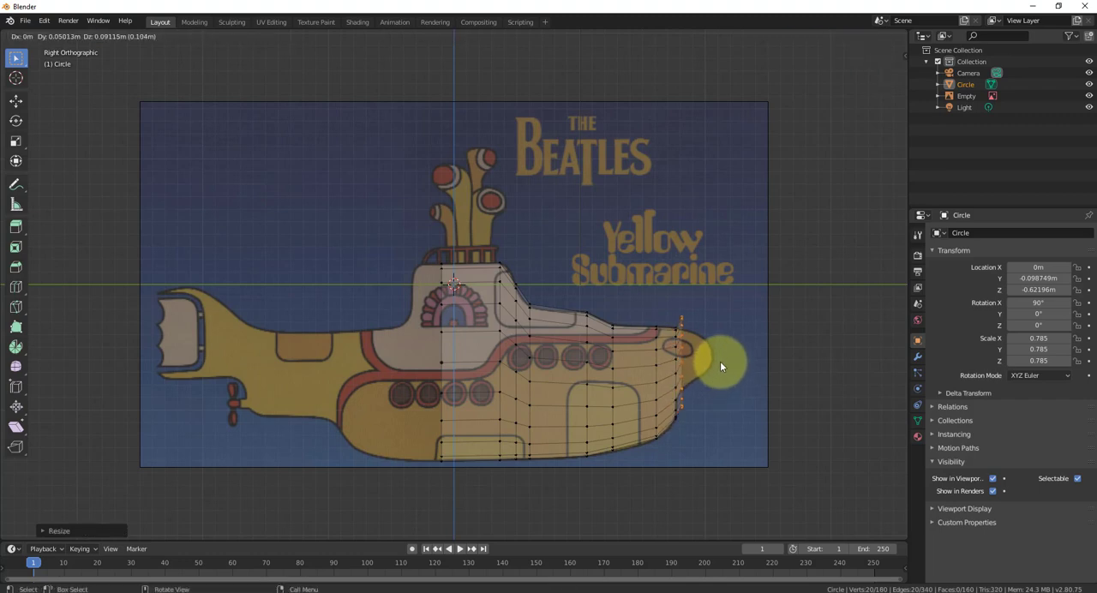
pyautogui.click(723, 361)
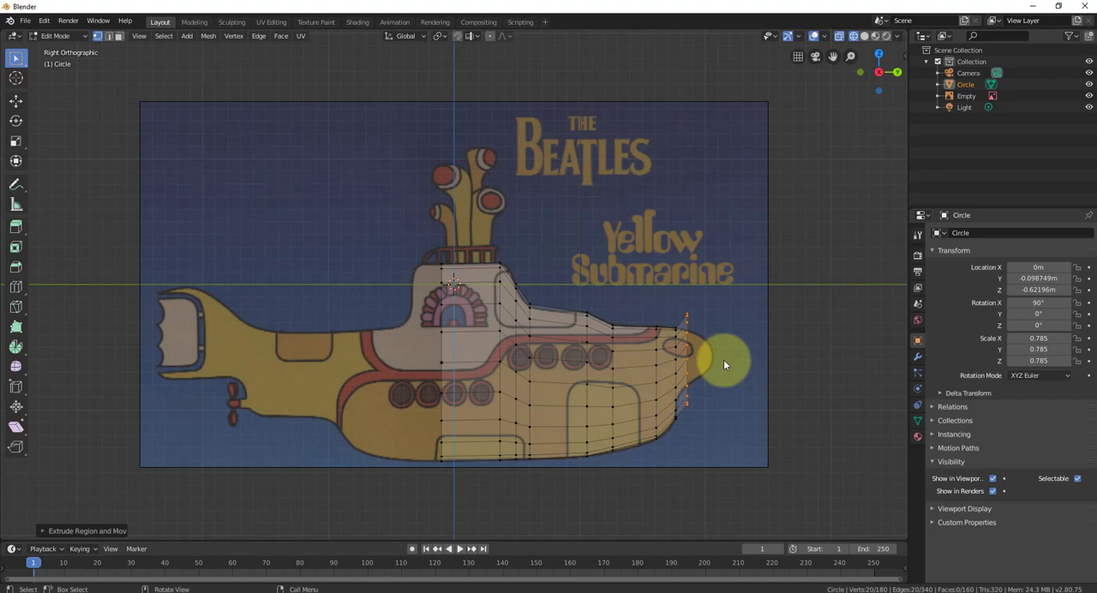
pyautogui.press('s')
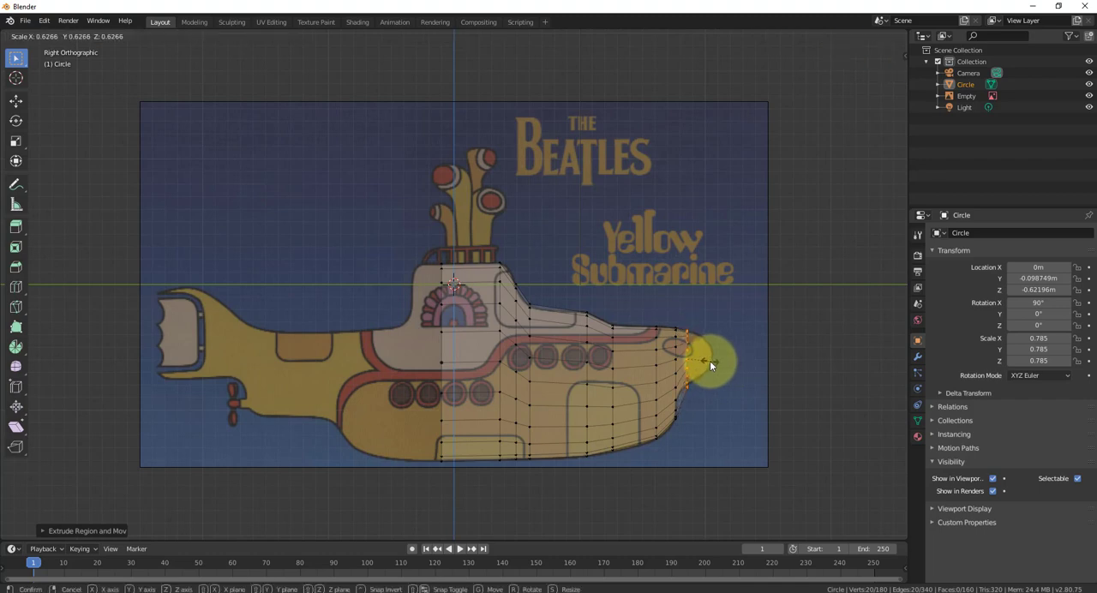
pyautogui.click(710, 361)
pyautogui.press('e')
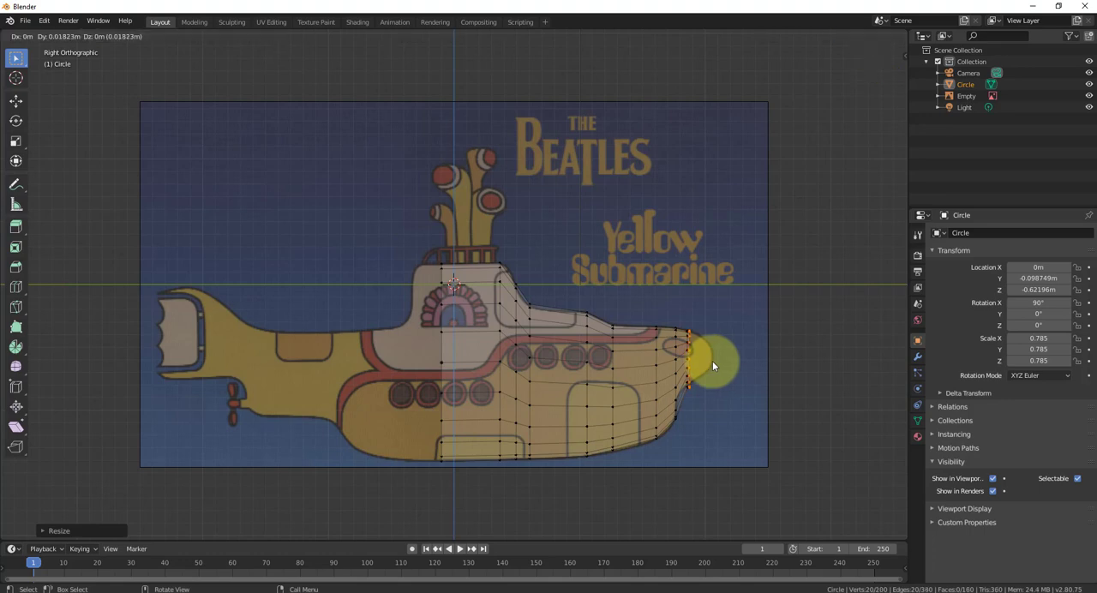
pyautogui.click(703, 358)
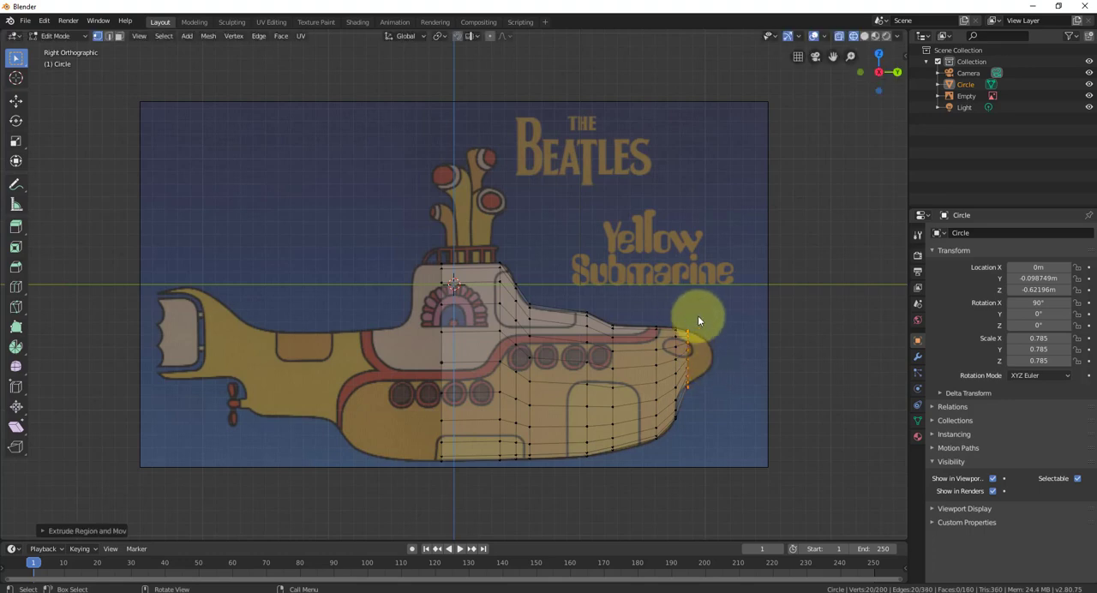
pyautogui.press('b')
pyautogui.moveTo(703, 311); pyautogui.dragTo(687, 400)
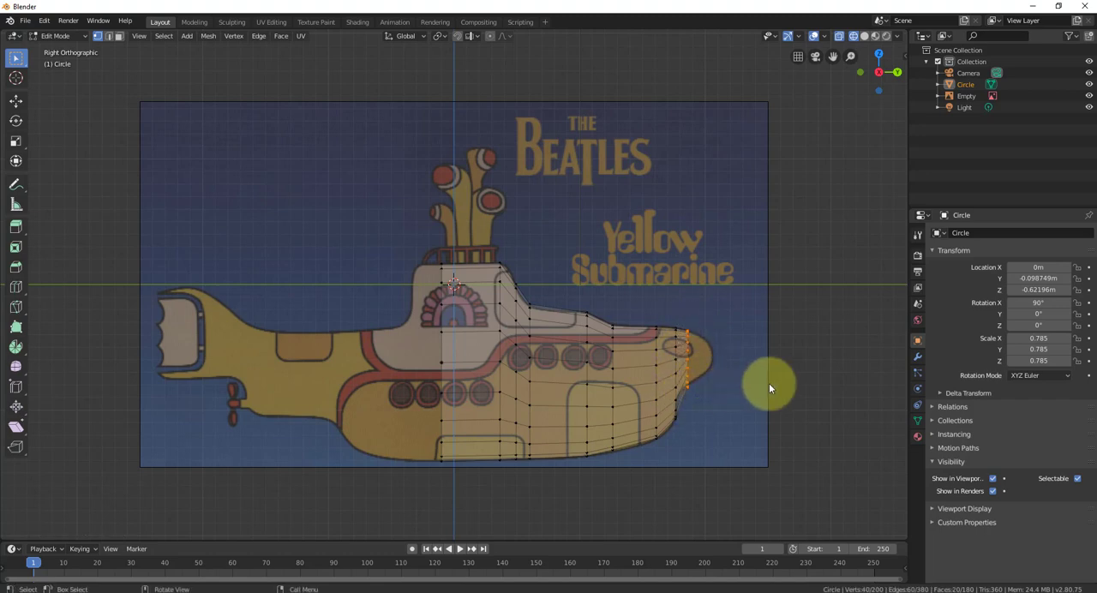
pyautogui.press('e')
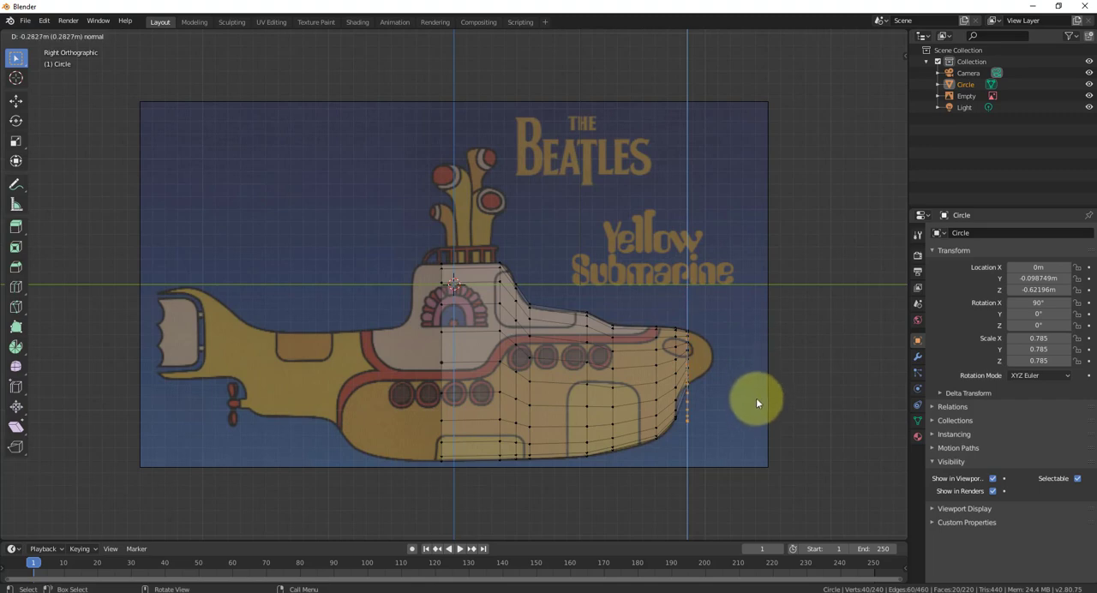
pyautogui.click(736, 355)
pyautogui.hotkey('ctrl', 'z')
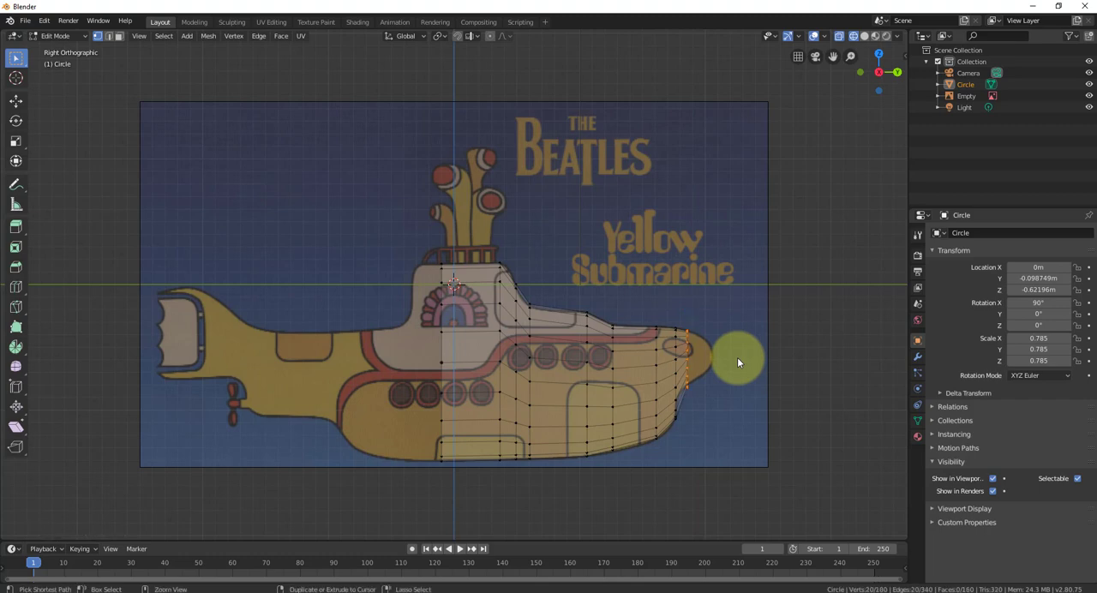
pyautogui.hotkey('ctrl', 'z')
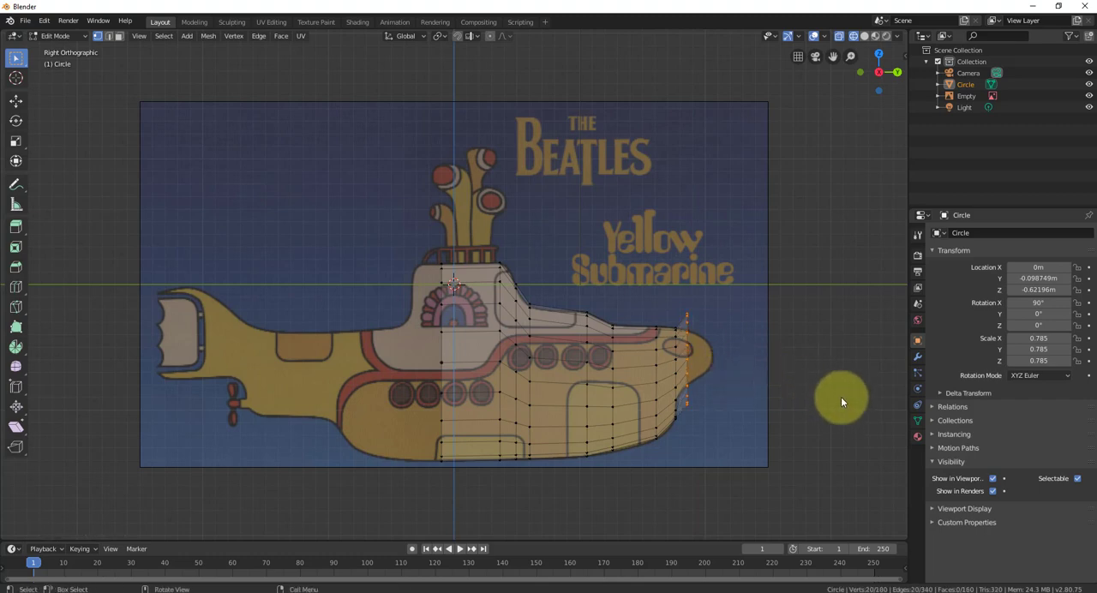
# - Scale the front ring to about 0.6, extrude it about 0.1 m into the nose and scale the new ring to about 0.65
pyautogui.press('s')
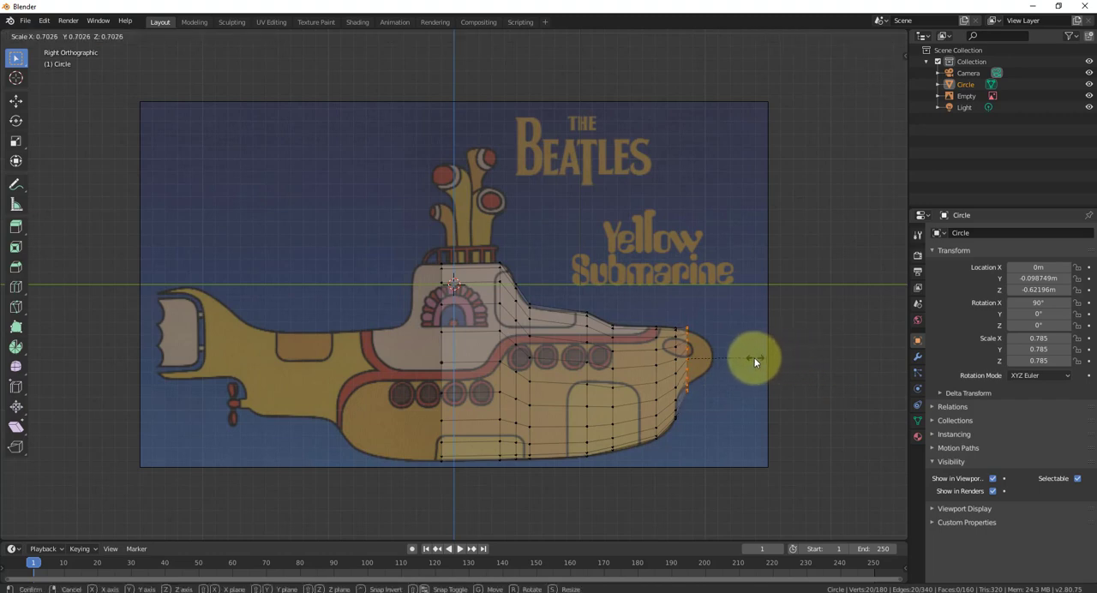
pyautogui.click(747, 362)
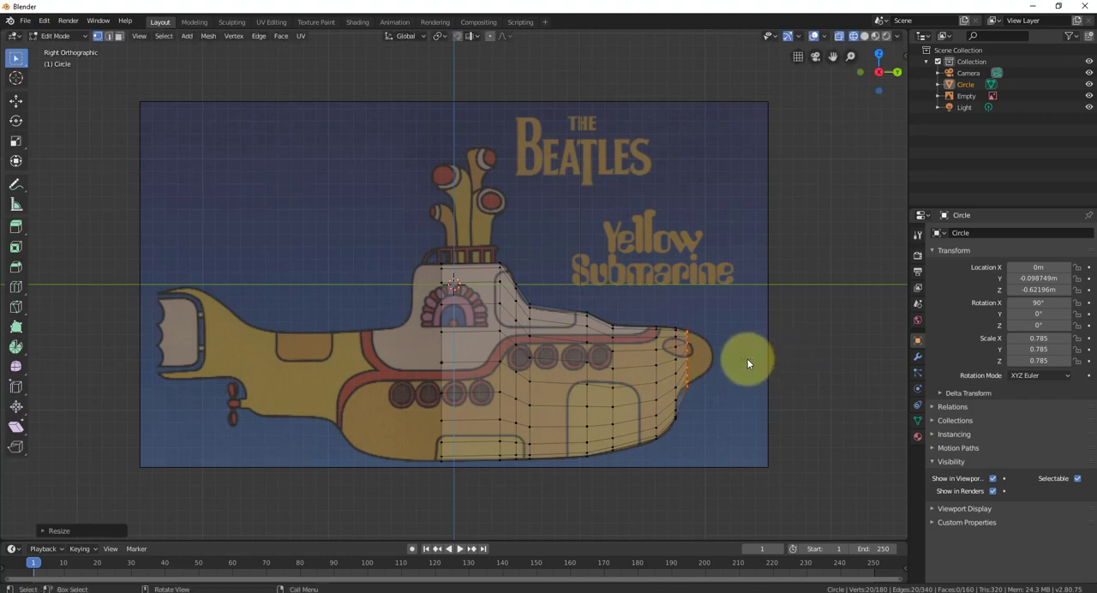
pyautogui.press('e')
pyautogui.click(762, 359)
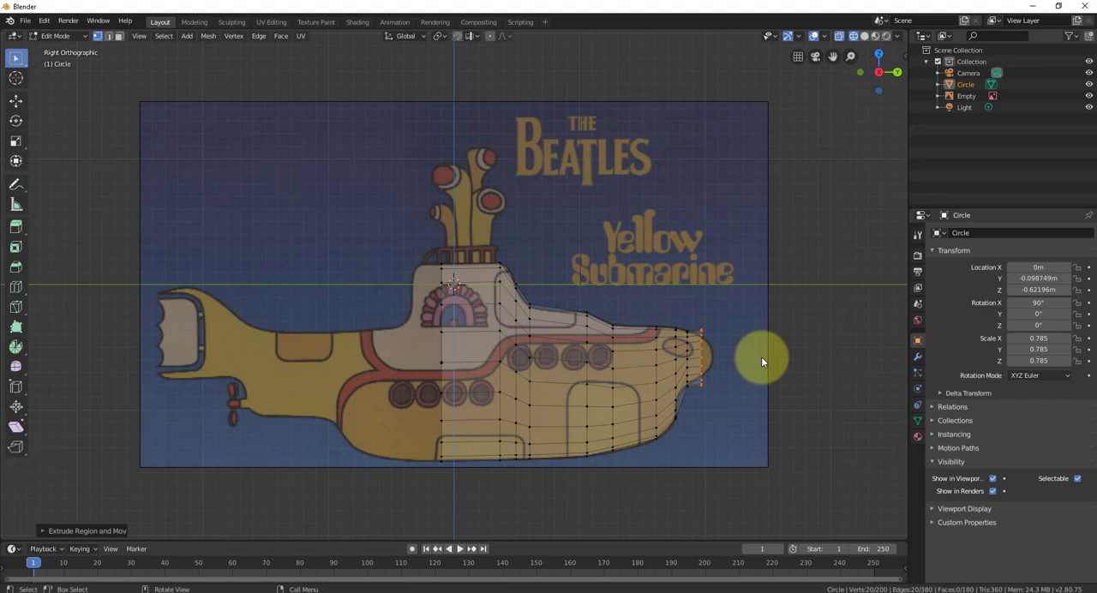
pyautogui.press('s')
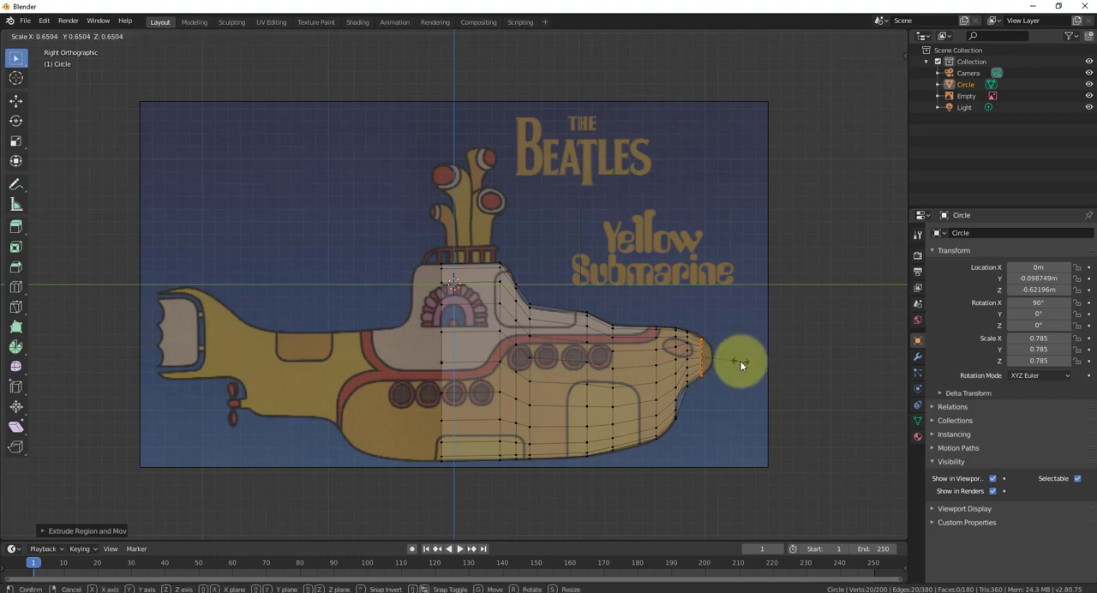
pyautogui.click(741, 364)
# - Extrude a last section about 0.1 m to the nose tip, scale it to about 0.4 and check the bow's shape
pyautogui.press('e')
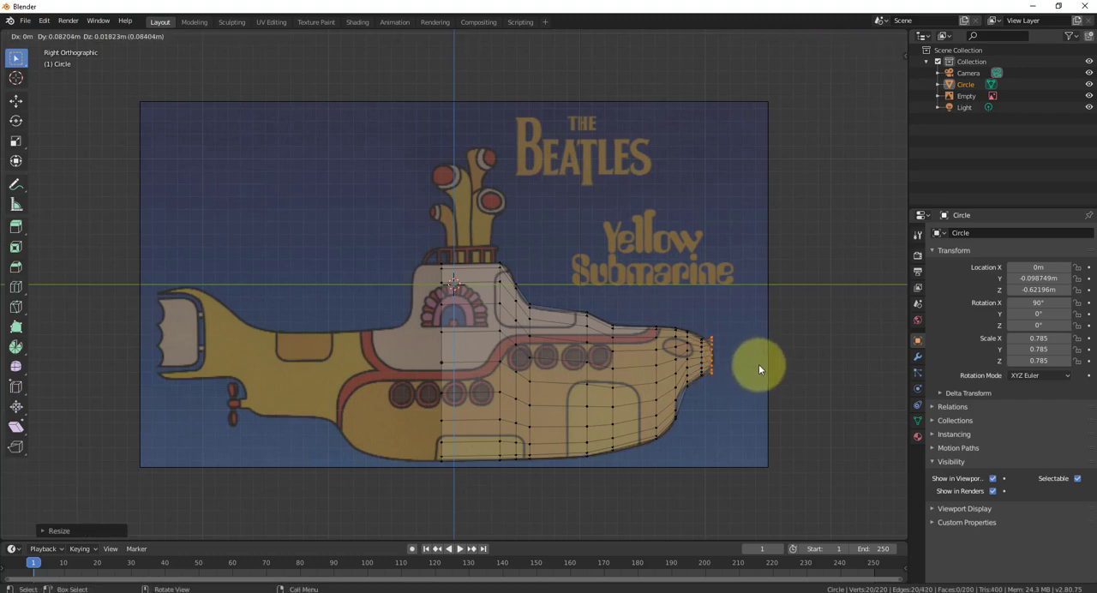
pyautogui.click(760, 365)
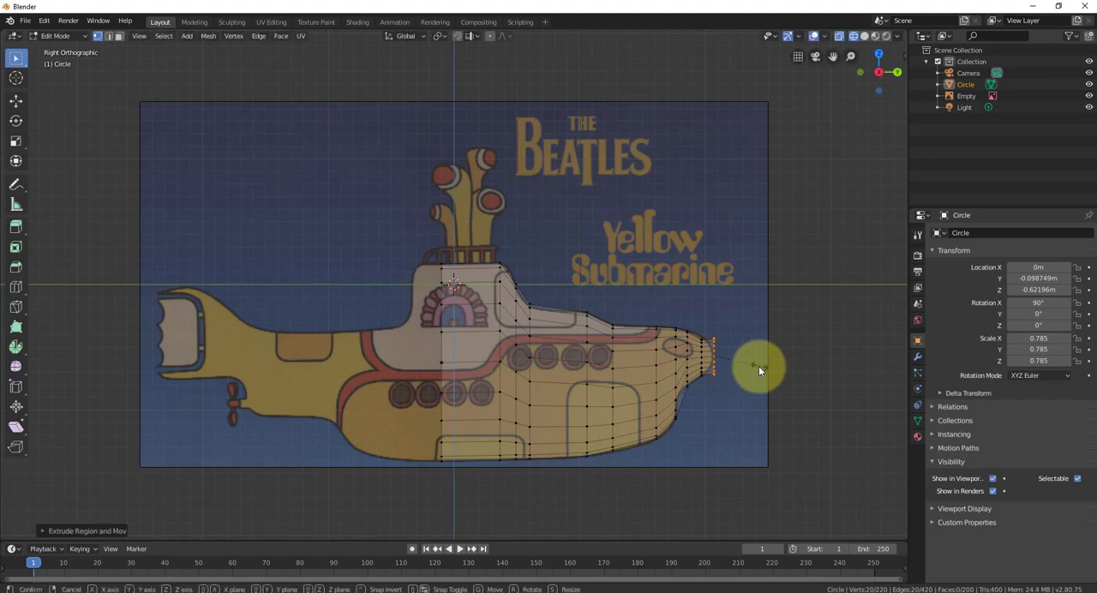
pyautogui.press('s')
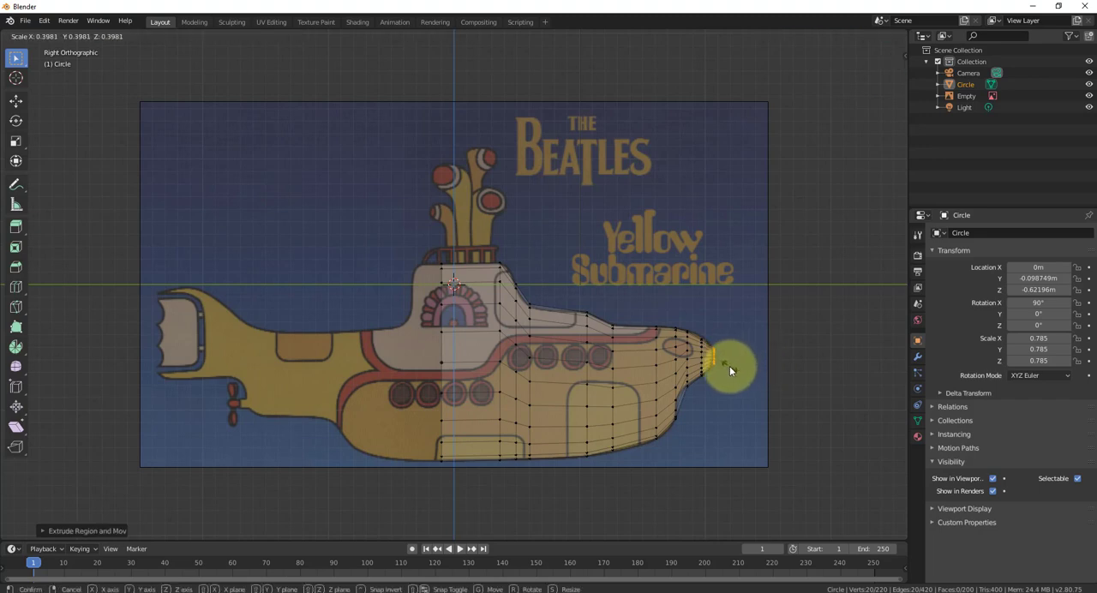
pyautogui.click(729, 365)
pyautogui.moveTo(802, 383); pyautogui.dragTo(557, 436, button='middle')
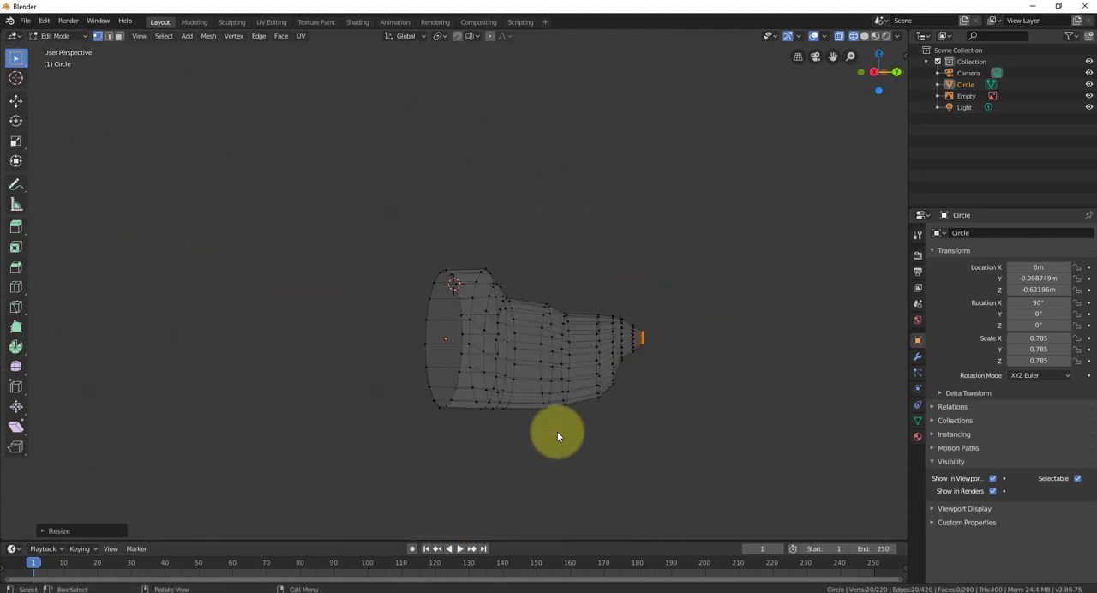
pyautogui.press('KP_3')
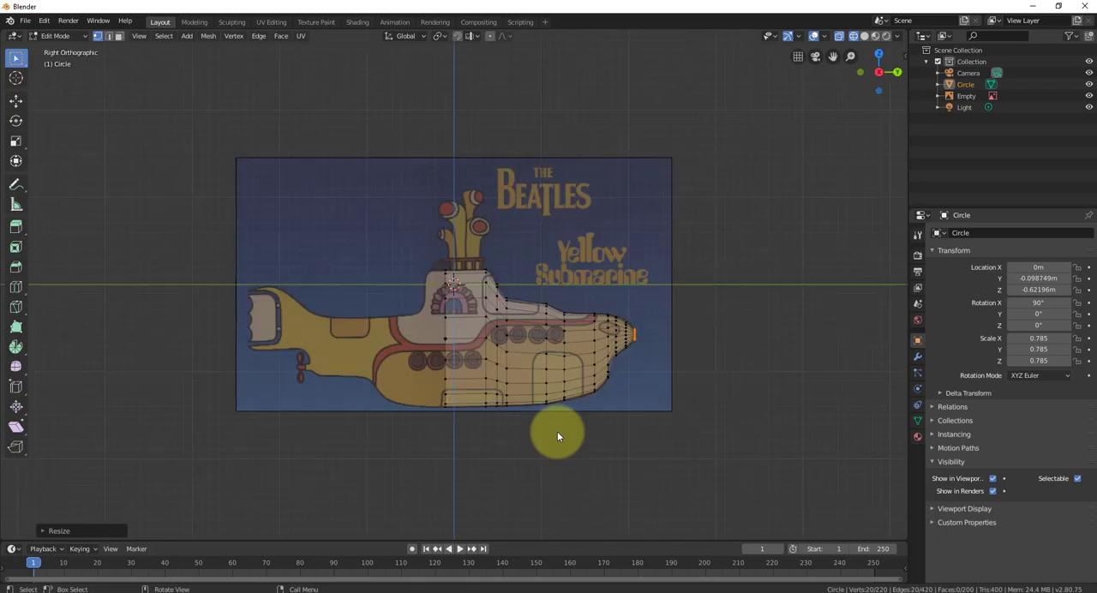